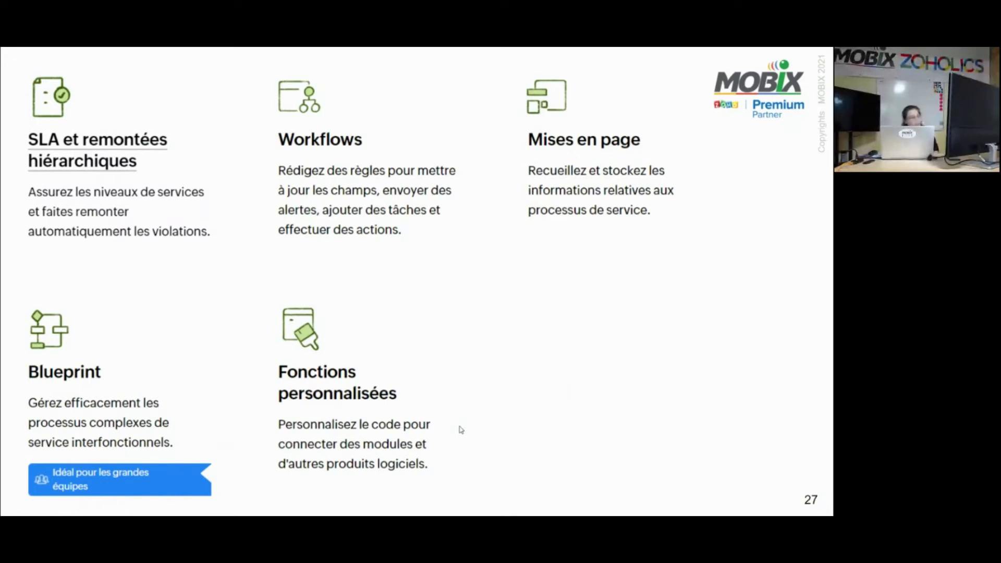
Advance the presentation to the Démonstration slide and exit the slideshow
key(Right)
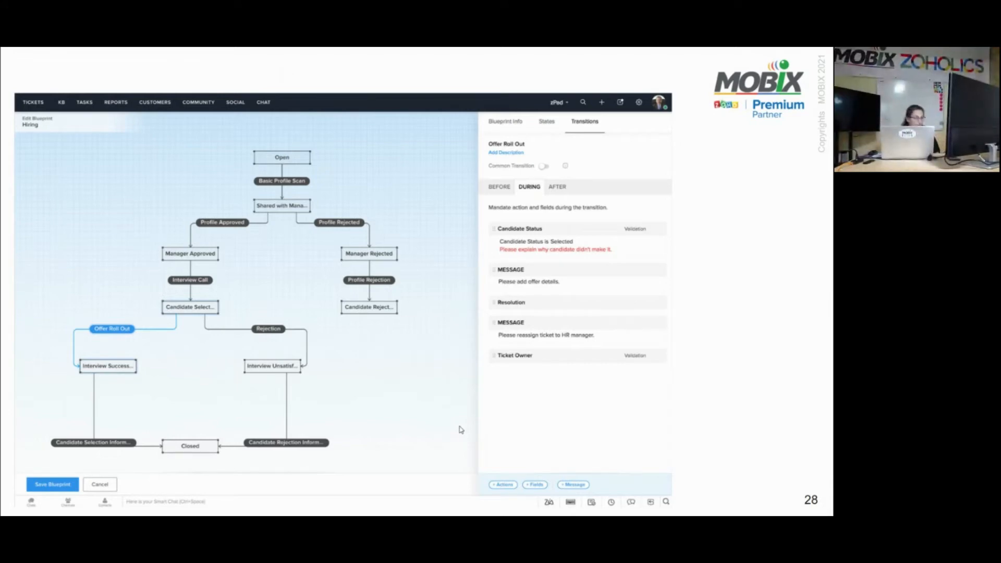
key(Right)
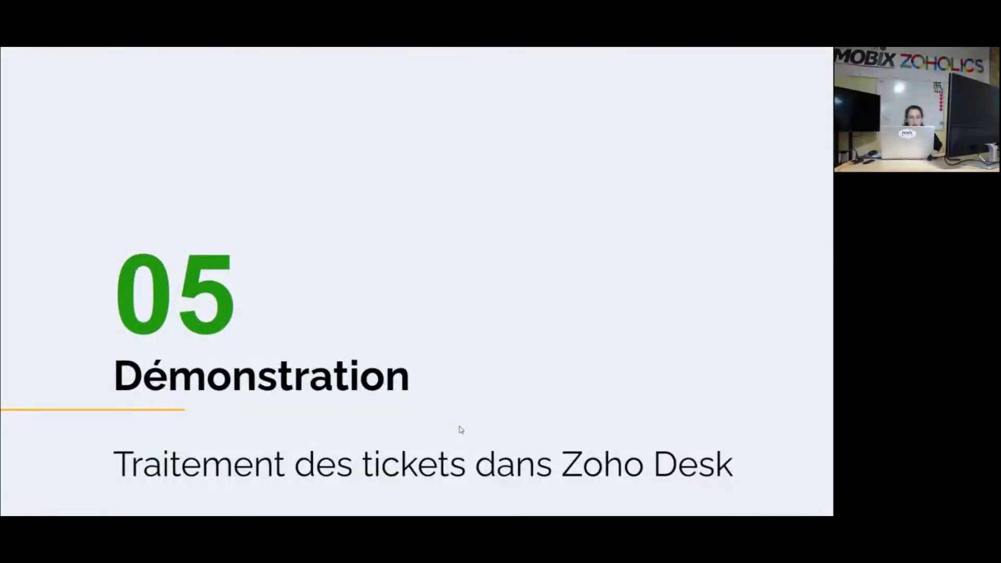
mouse_move(315, 48)
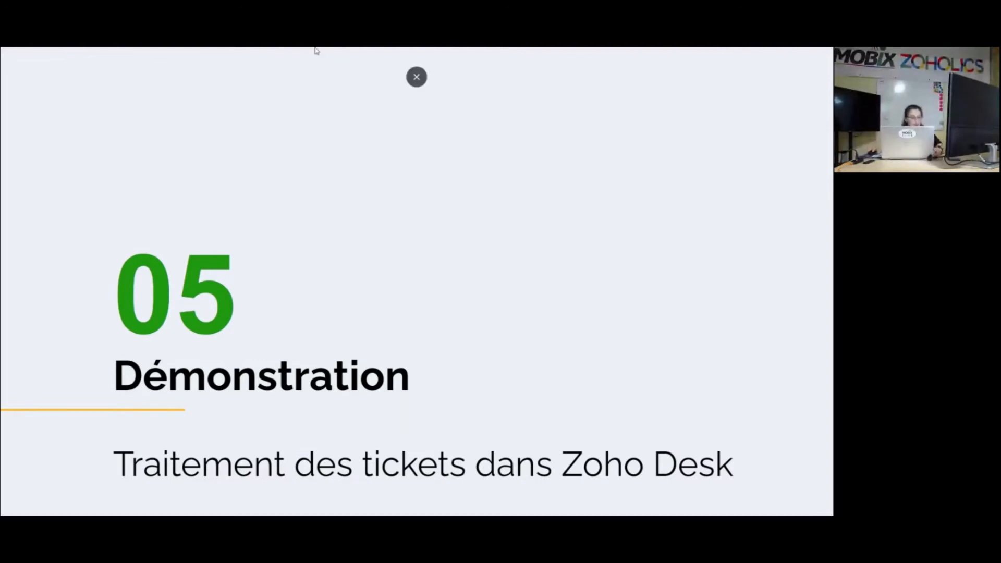
key(Escape)
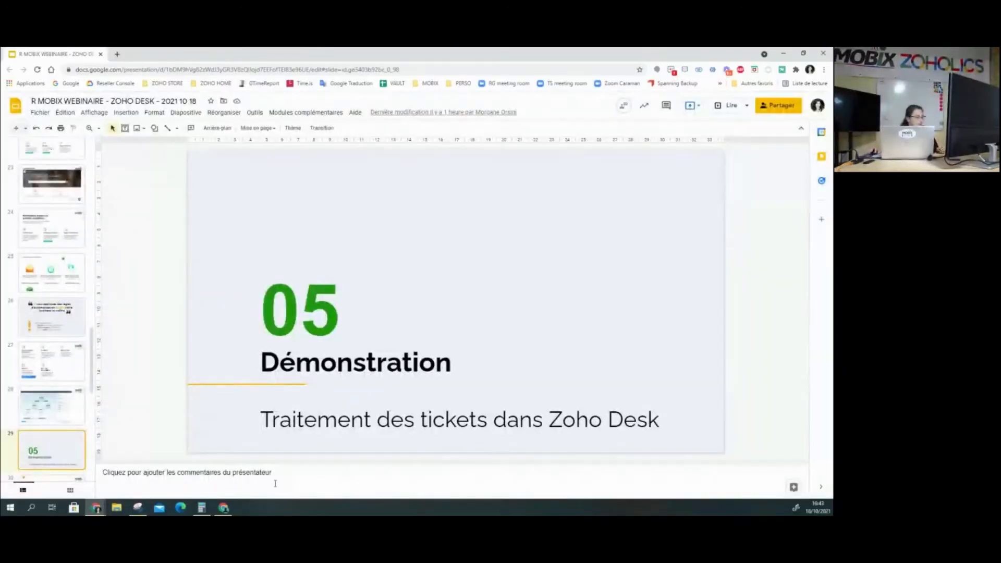
Switch to the Zoho Desk browser window and maximize it on the shared screen
click(224, 507)
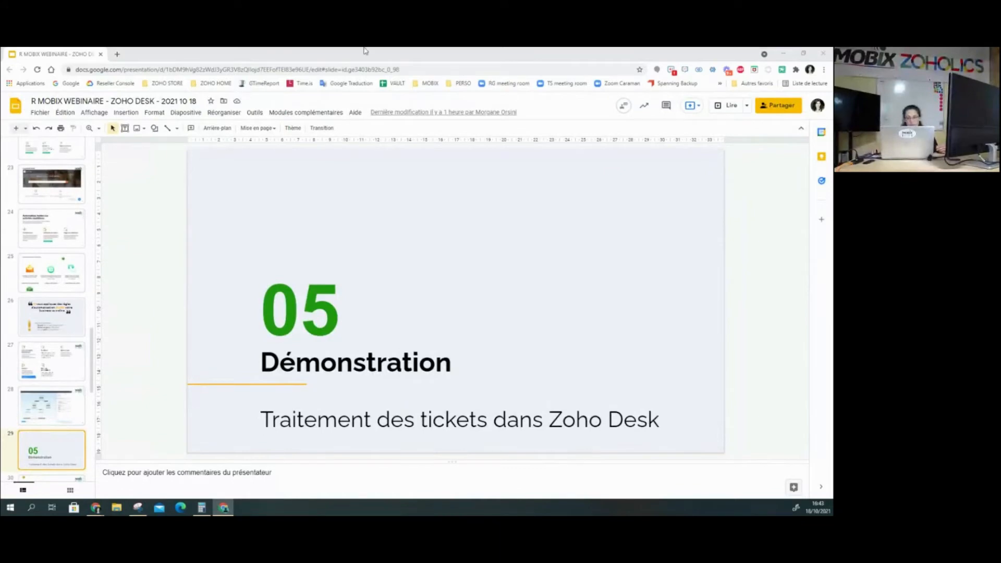
drag(648, 48, 349, 201)
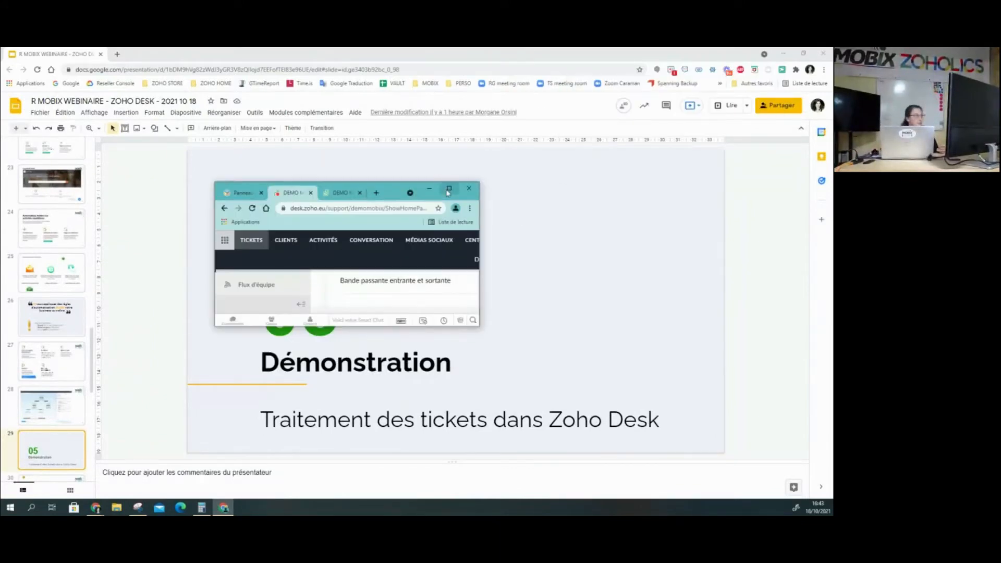
click(447, 192)
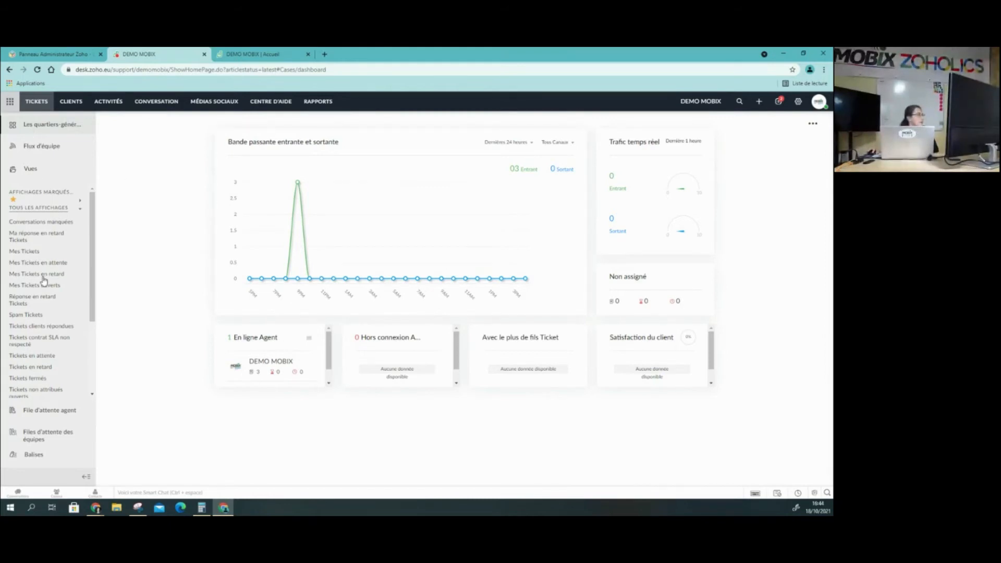
Open the ticket views and display all tickets as a table
click(34, 170)
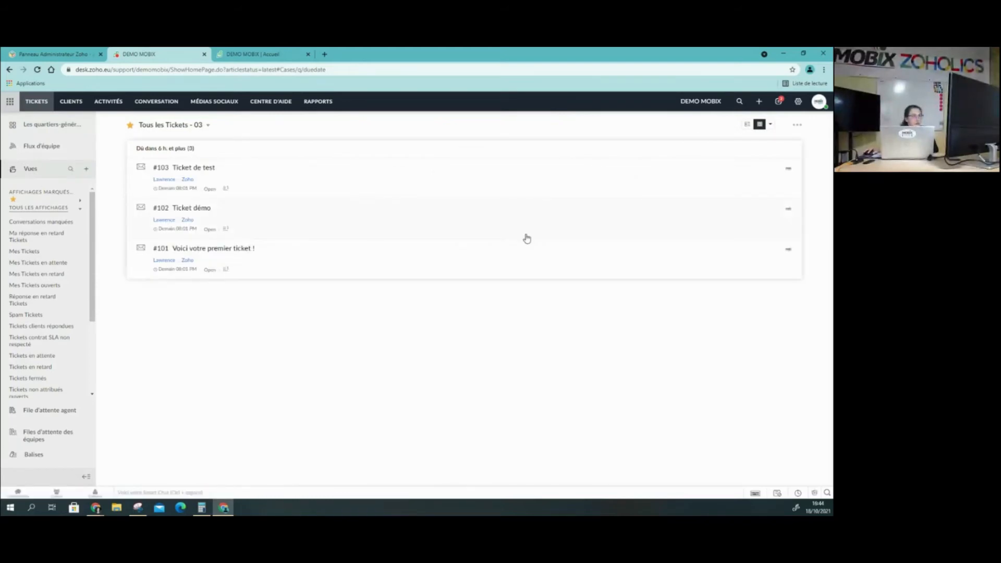
click(747, 125)
click(747, 125)
click(745, 127)
click(724, 180)
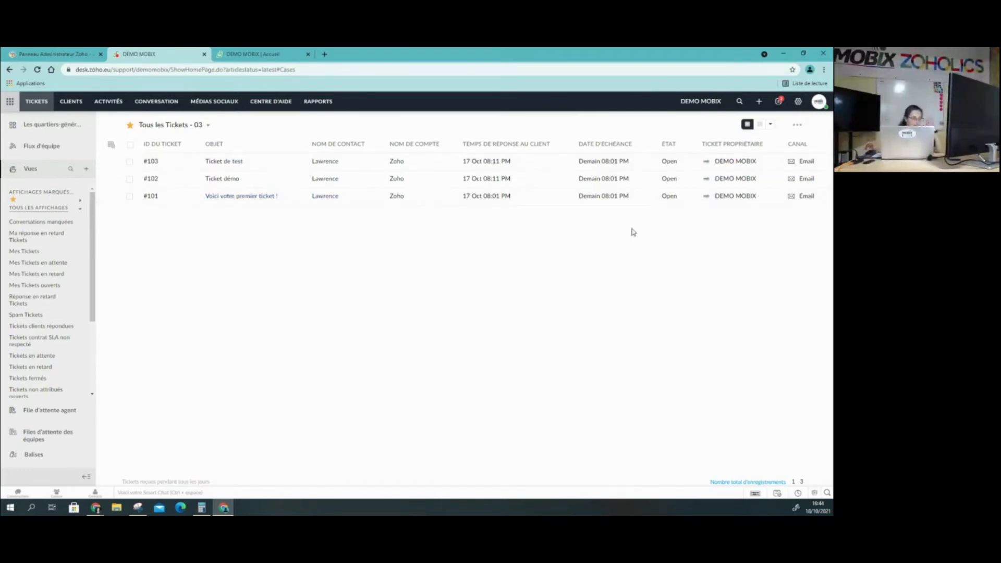
Show the tickets in the compact list layout and return to the layout grouped by due date
click(744, 127)
click(744, 128)
click(747, 126)
click(740, 145)
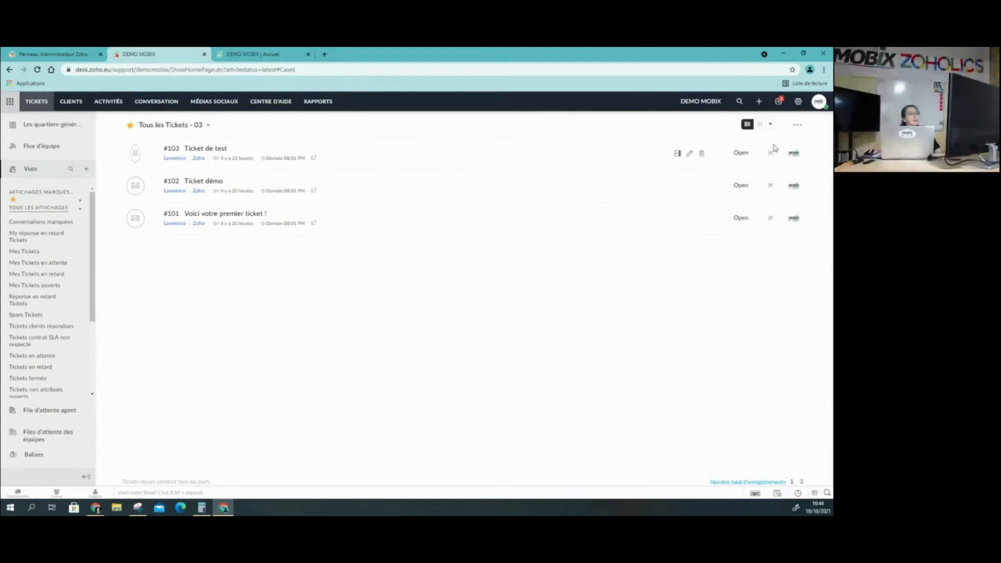
click(759, 124)
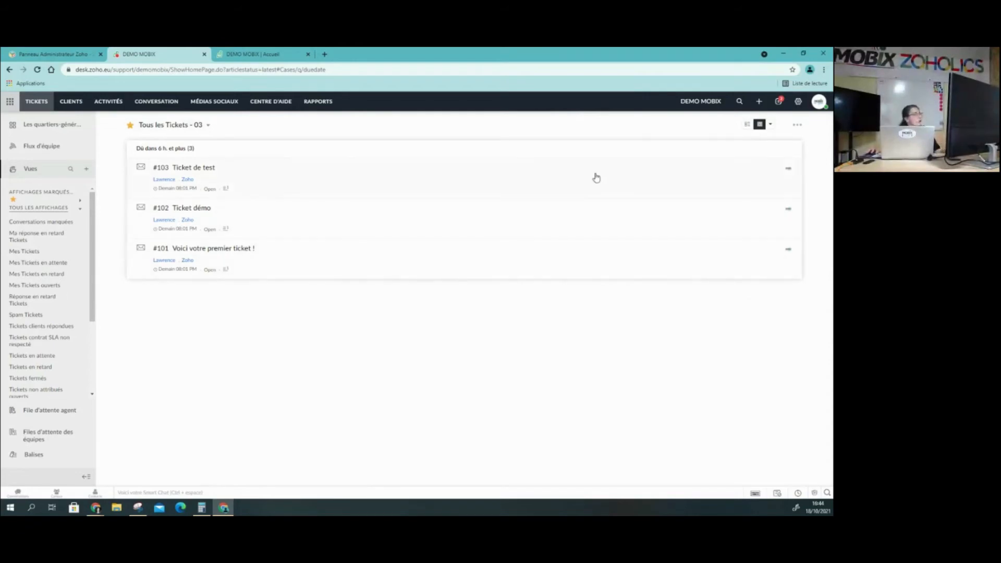
Open the ticket "Ticket de test" and assign it to the SAV team
click(296, 181)
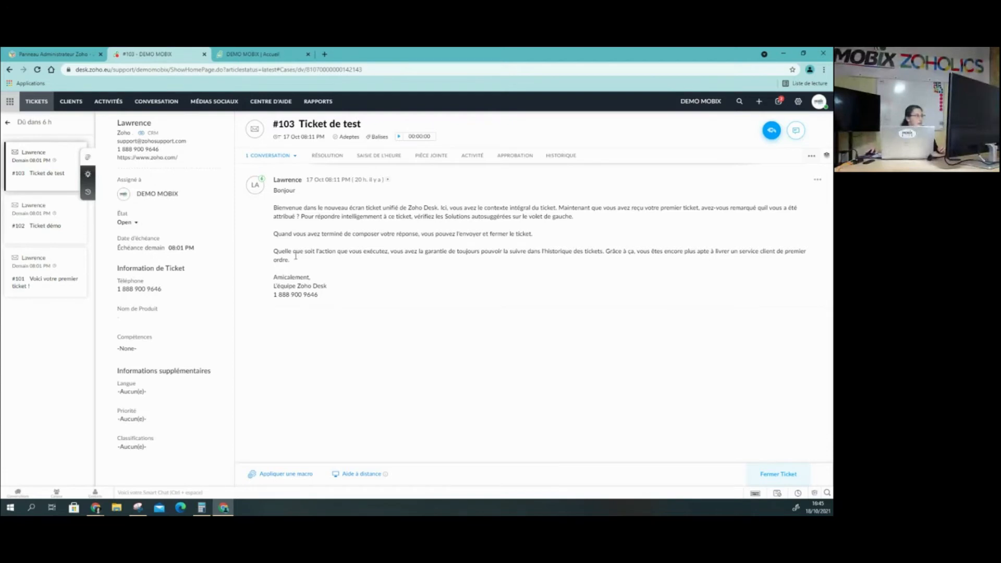
click(185, 195)
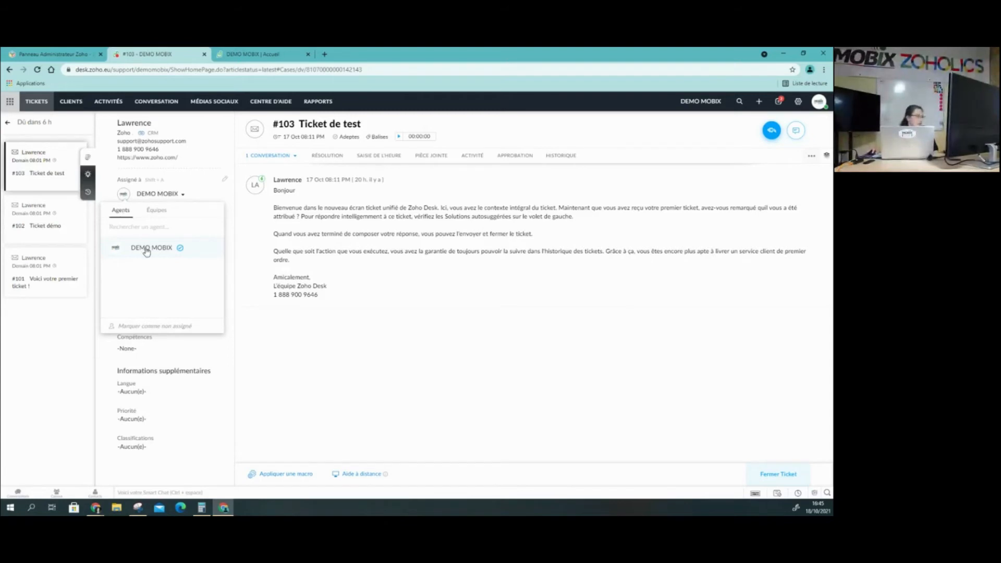
click(158, 211)
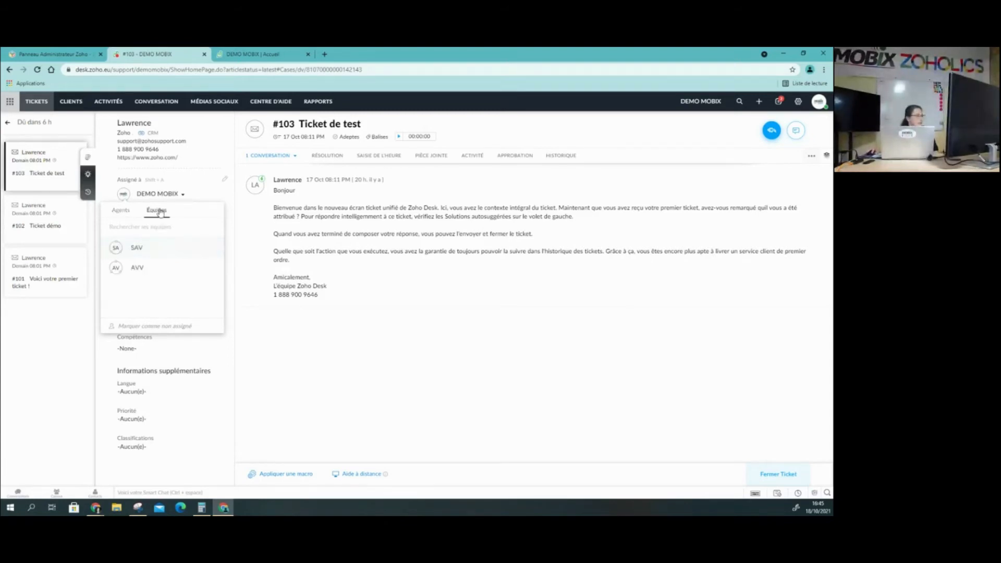
click(138, 248)
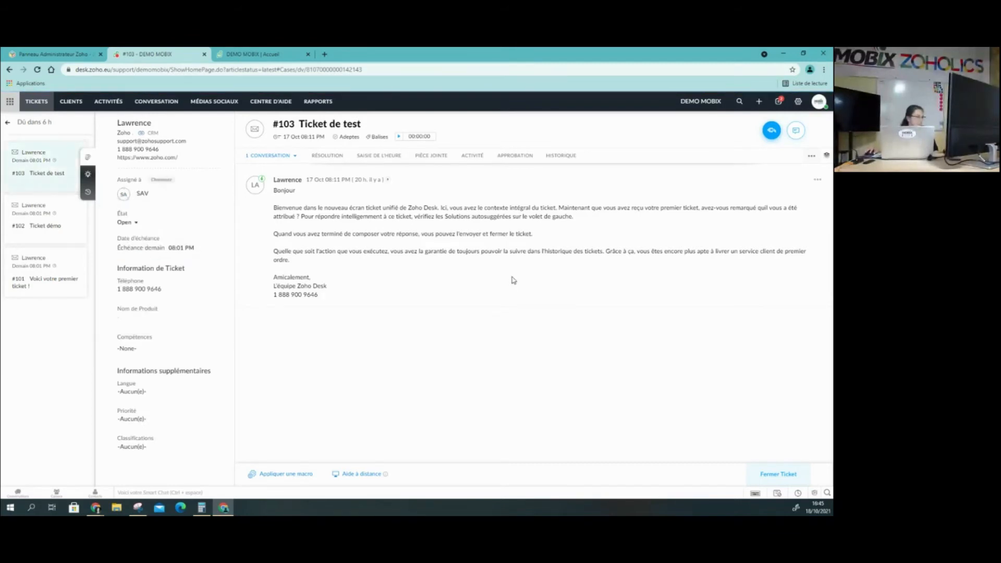
Reassign the ticket to the agent DEMO MOBIX within the SAV team
click(152, 197)
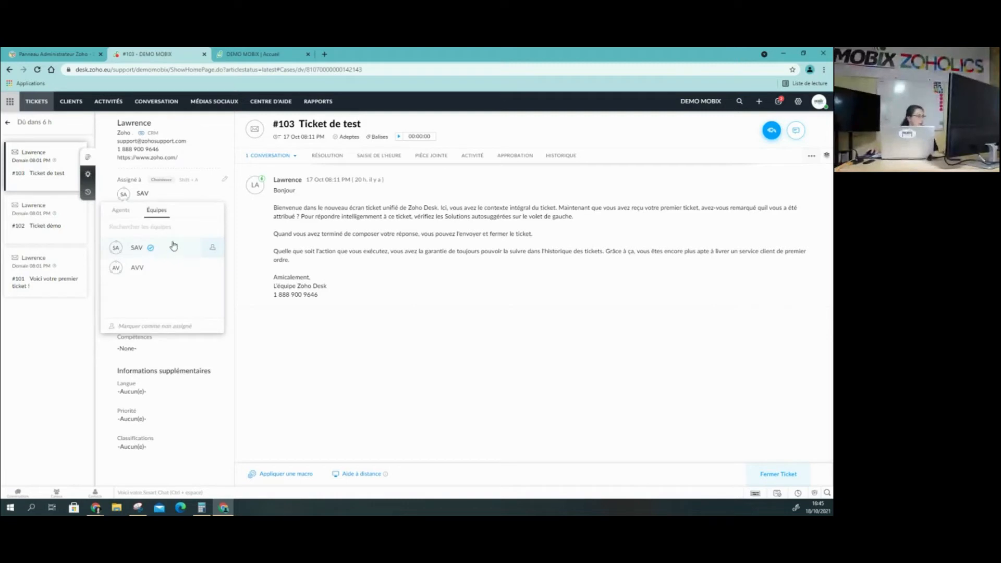
click(212, 247)
click(163, 271)
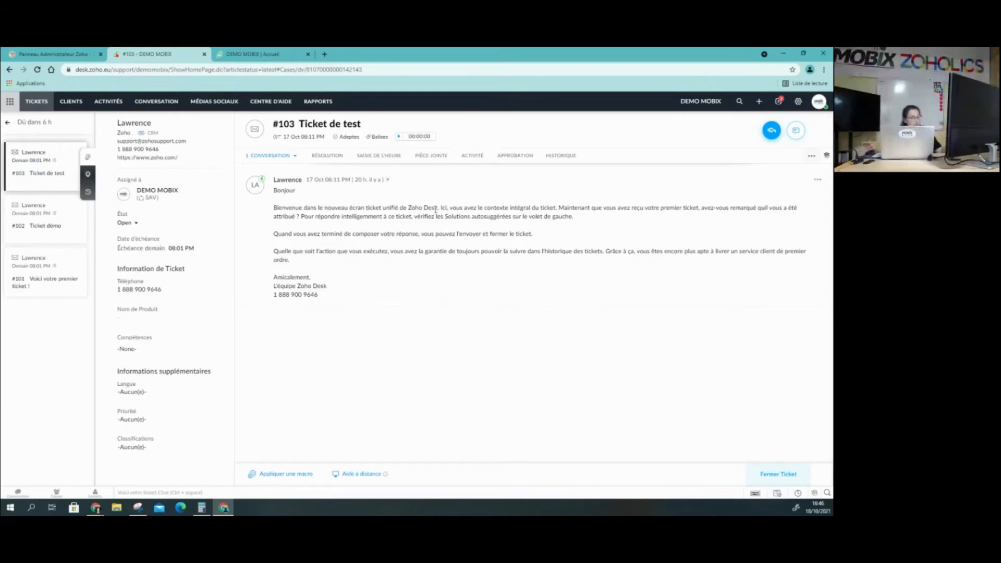
Limit the ticket's conversation to its thread and open the comment section
click(297, 159)
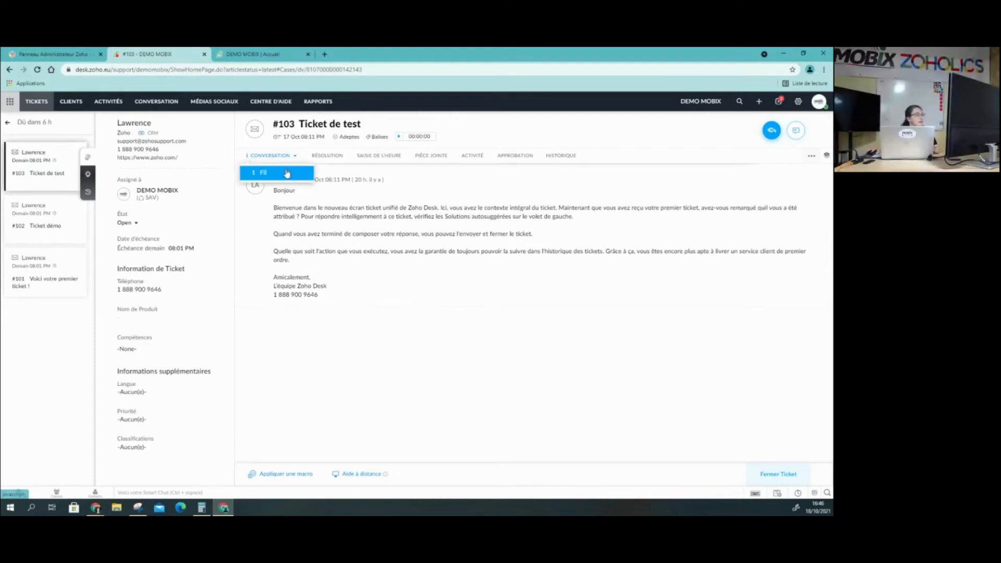
click(288, 173)
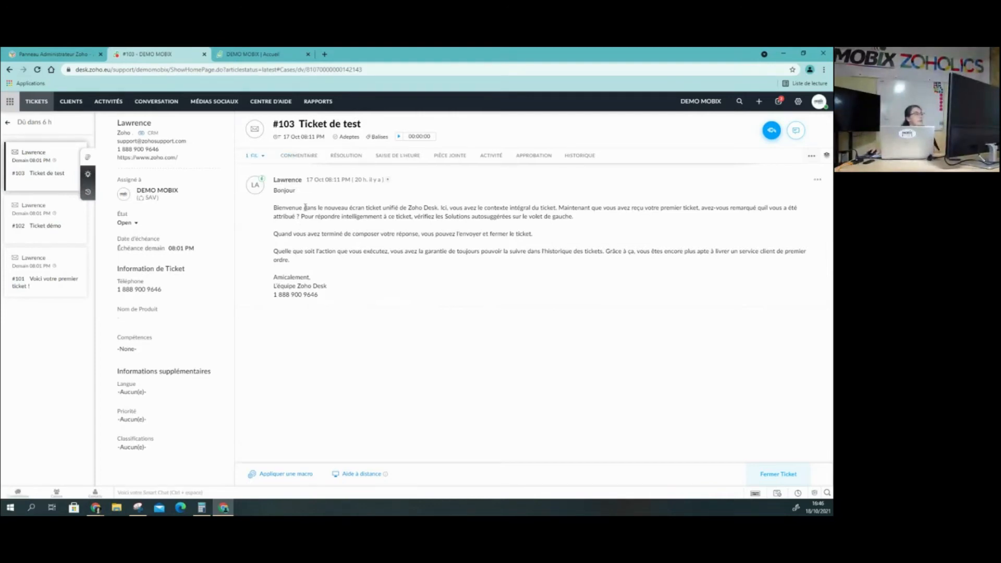
click(312, 157)
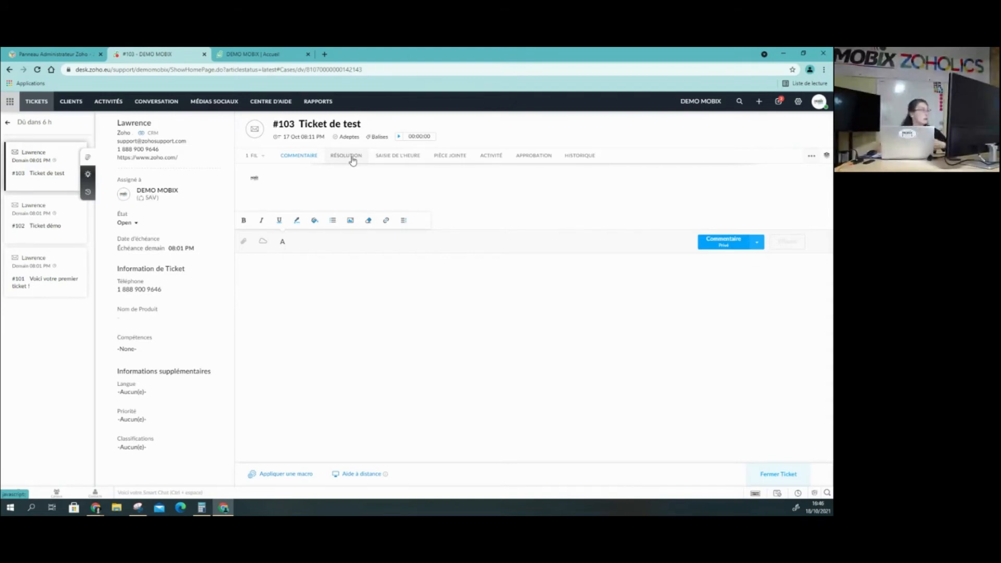
Post a private comment on the ticket that mentions the AVV team and reads "test"
text(@)
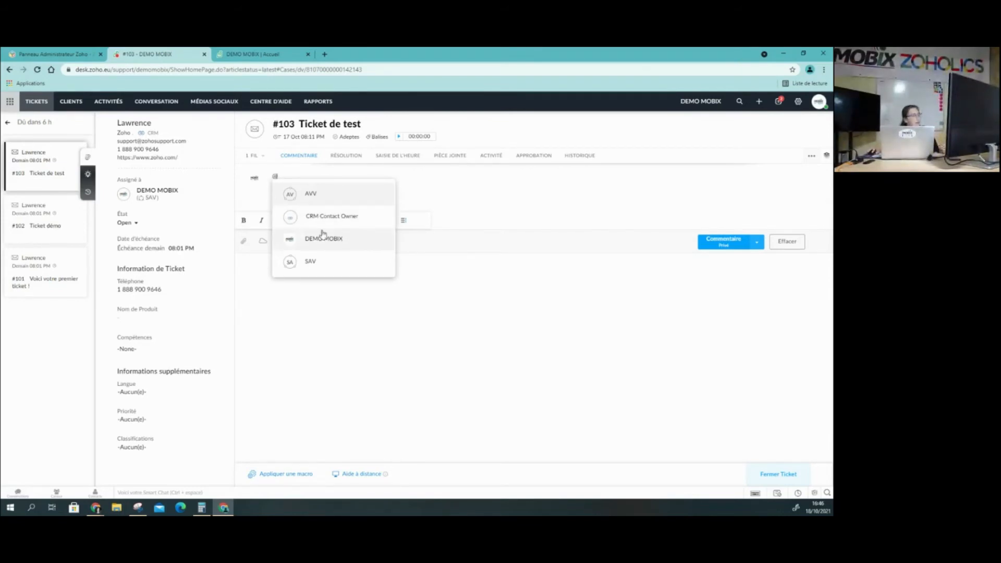
click(328, 194)
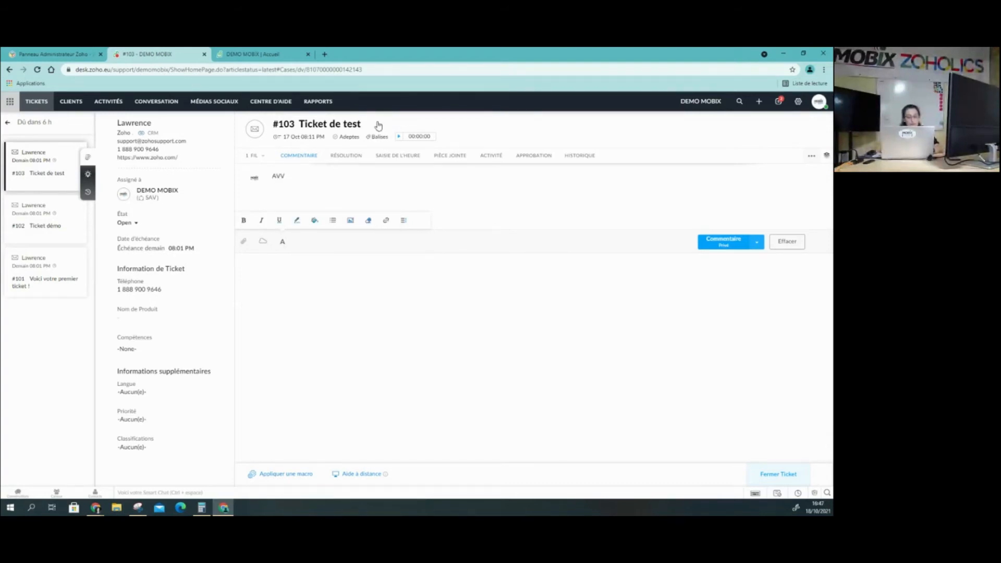
key(Escape)
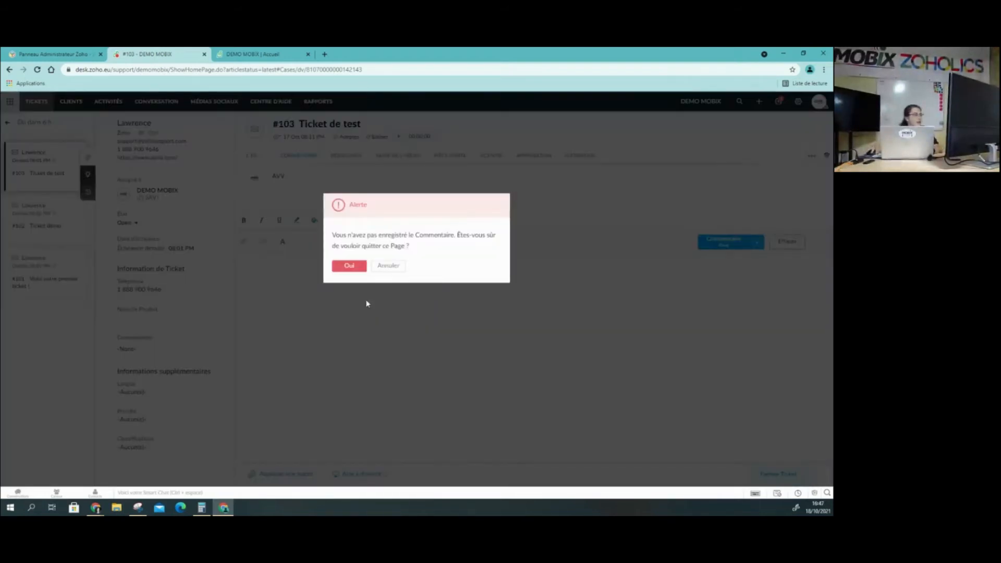
click(389, 266)
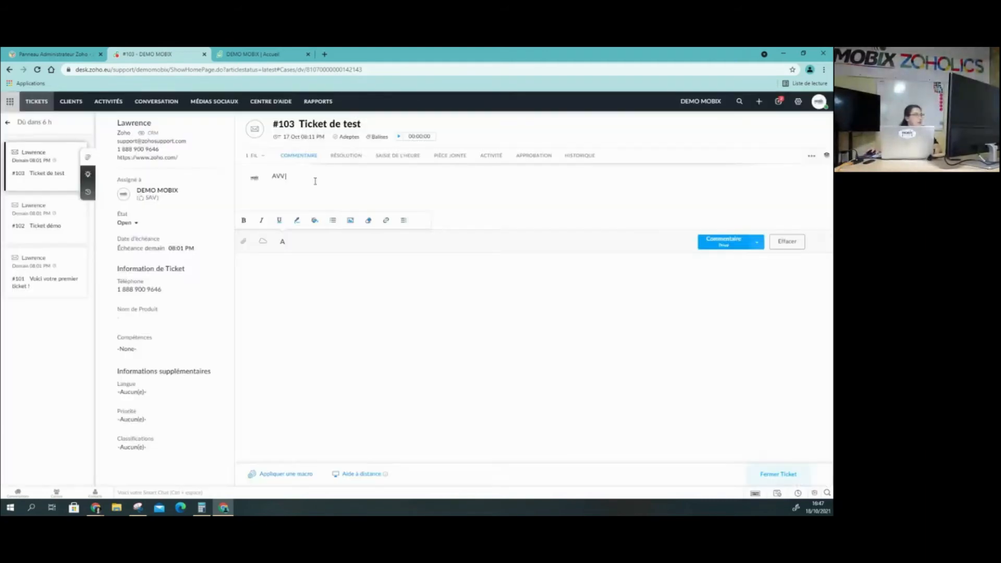
text(test)
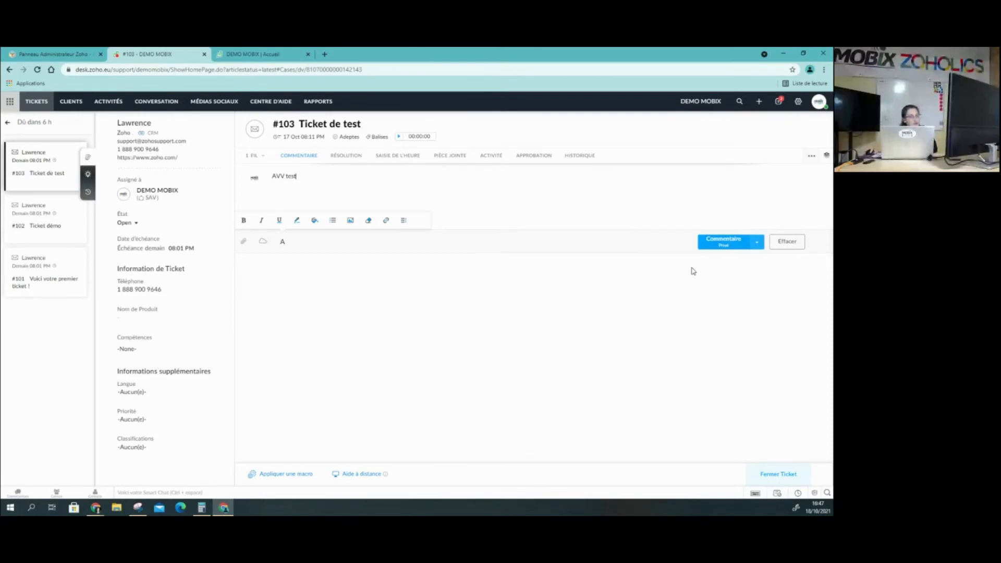
click(723, 244)
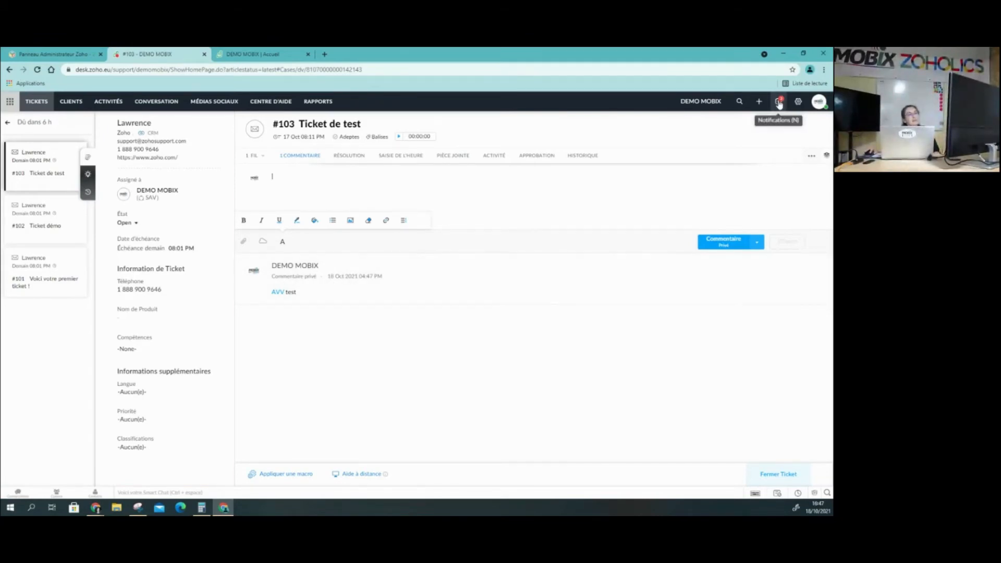
Review the latest notifications and close the notification list
click(778, 104)
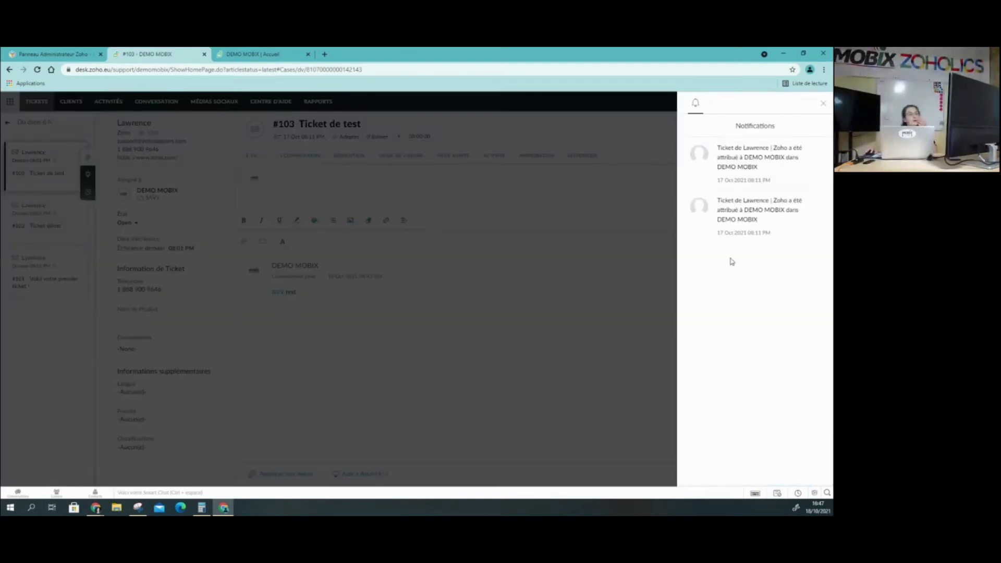
click(822, 105)
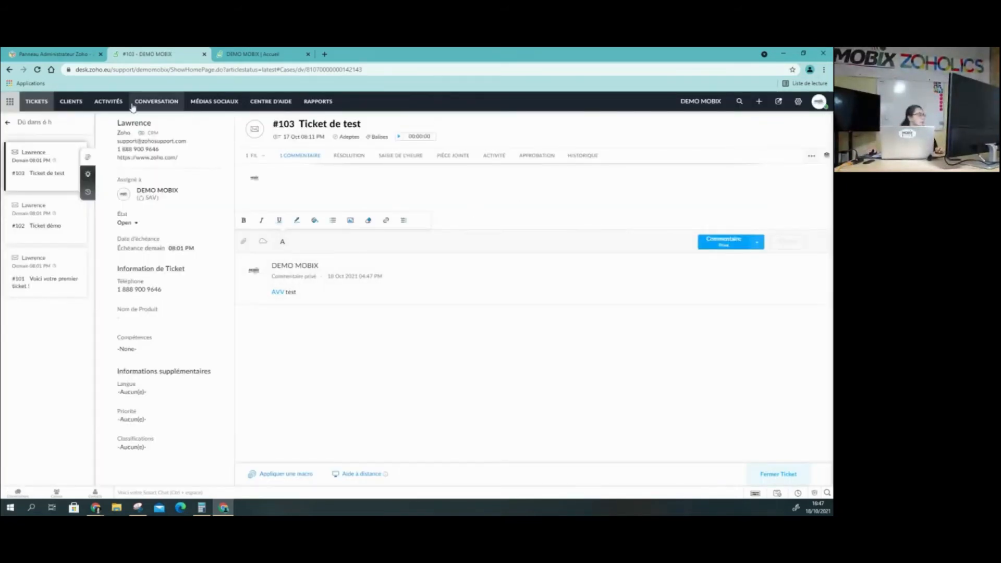
Set the ticket's status to On Hold, and after that to Closed
click(137, 225)
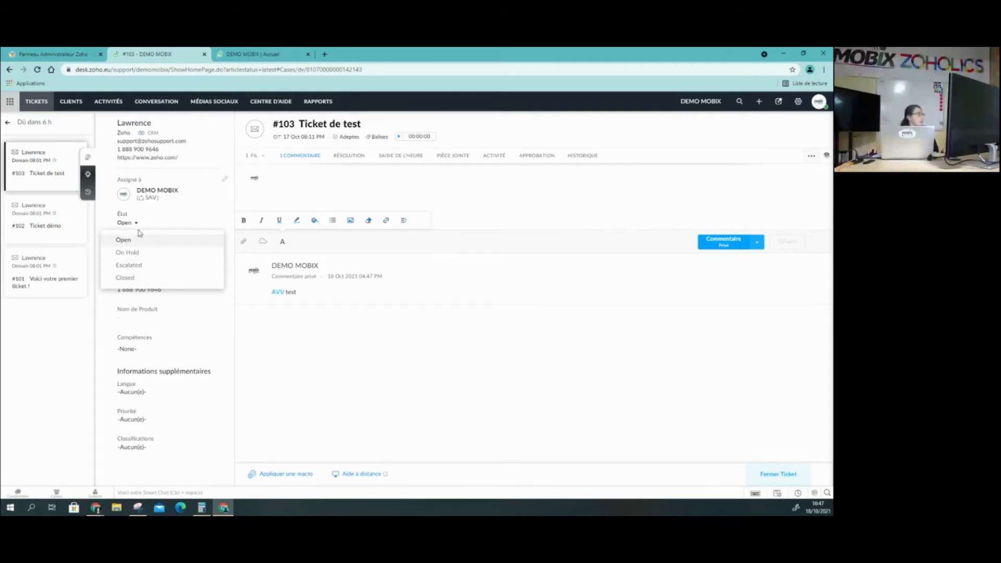
click(222, 204)
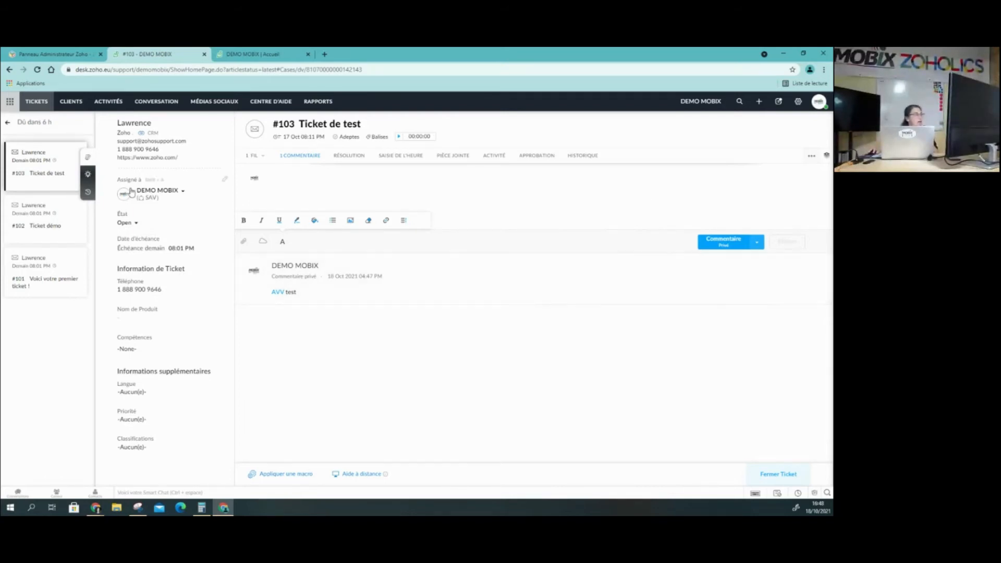
click(134, 225)
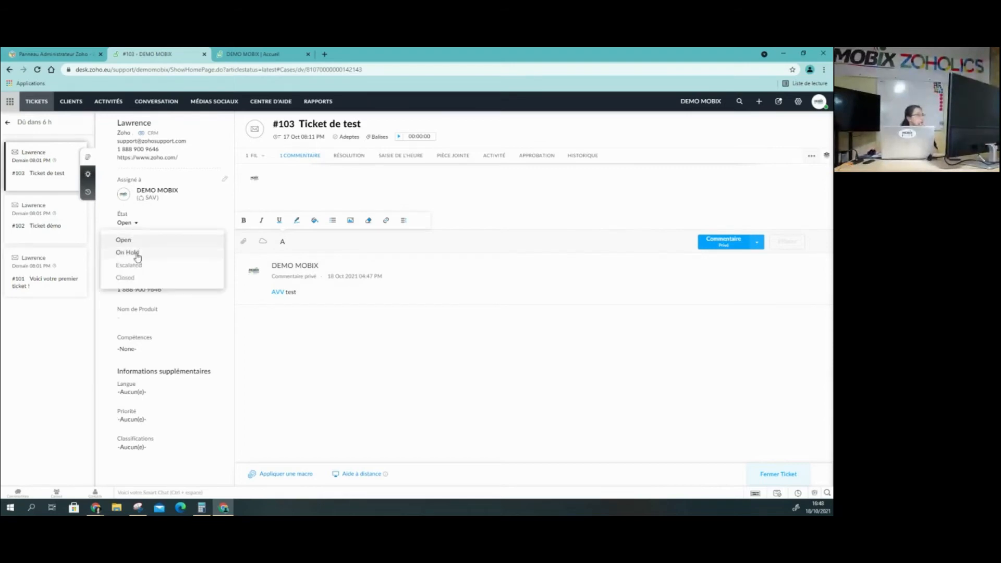
click(134, 256)
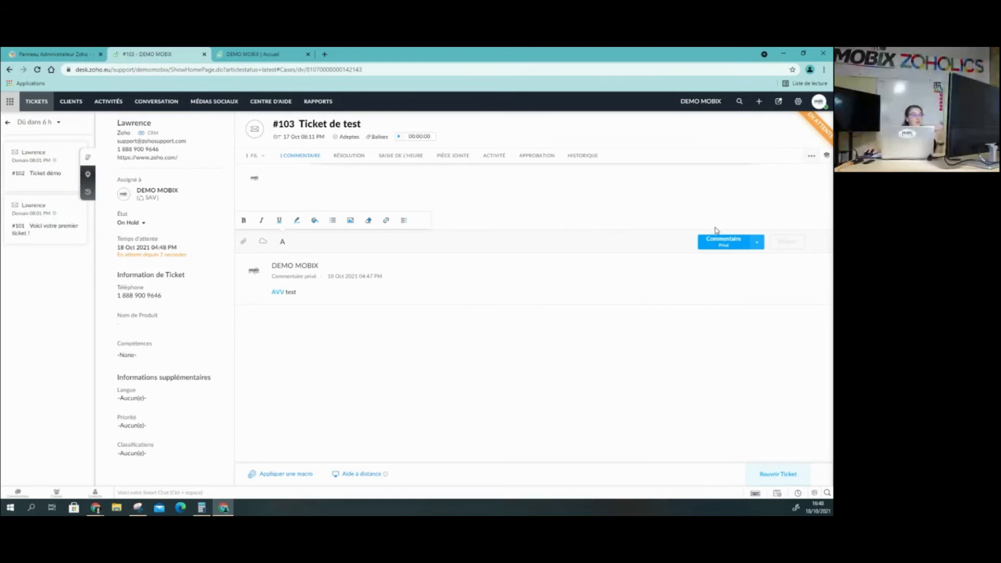
click(142, 224)
click(134, 281)
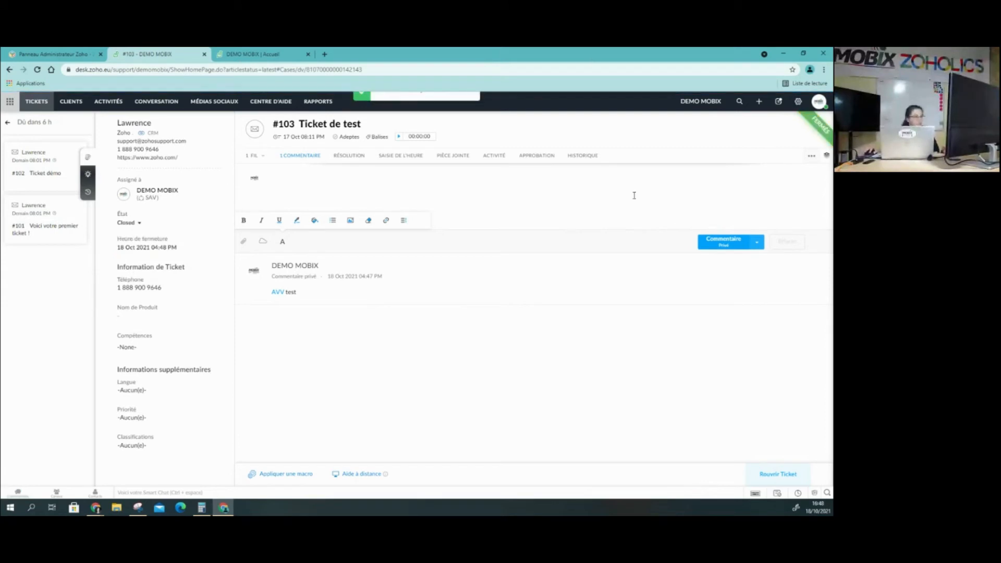
View the closed ticket's approvals and its time entries
click(536, 155)
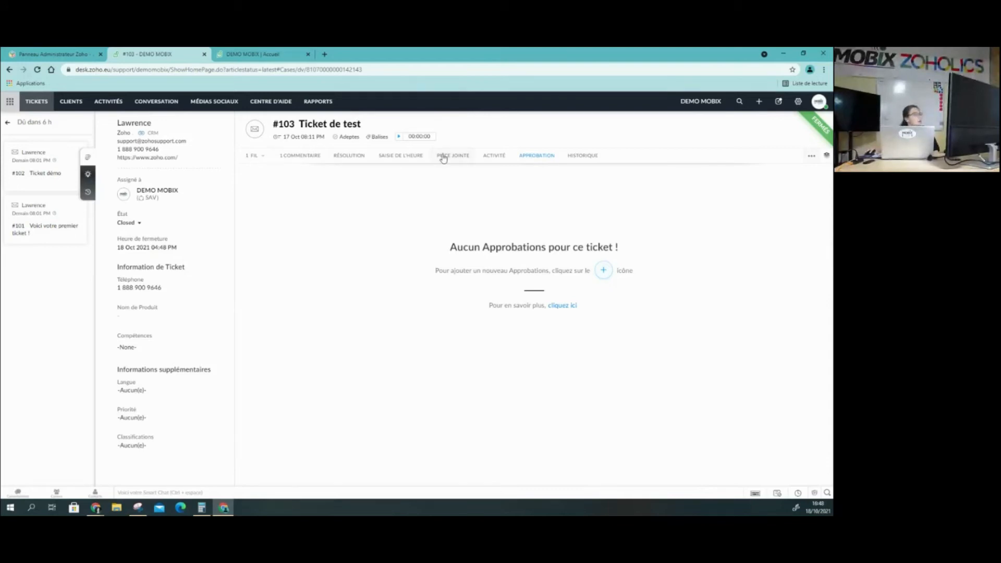
click(400, 157)
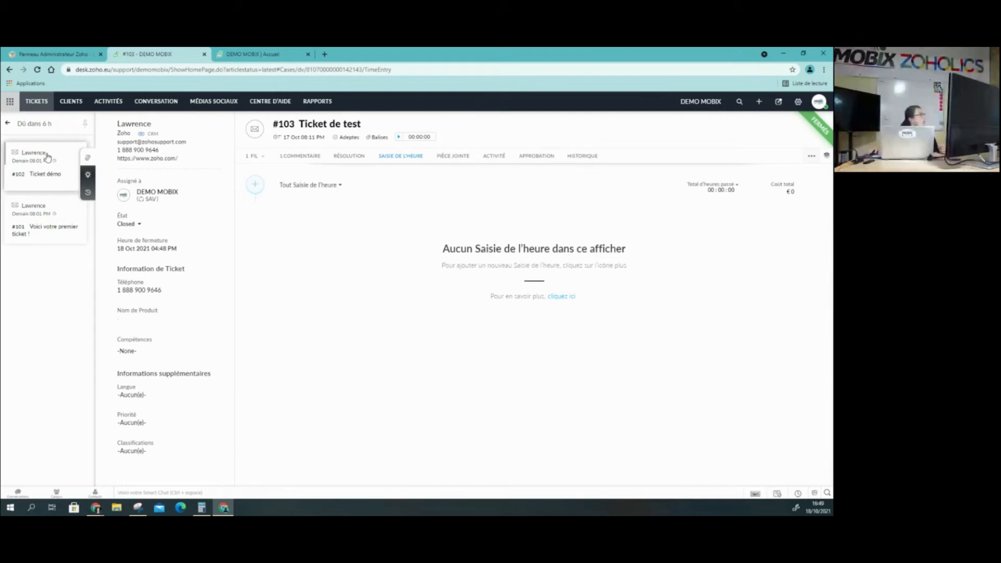
Return to the list of all tickets and examine how the tickets are grouped by due date
click(7, 123)
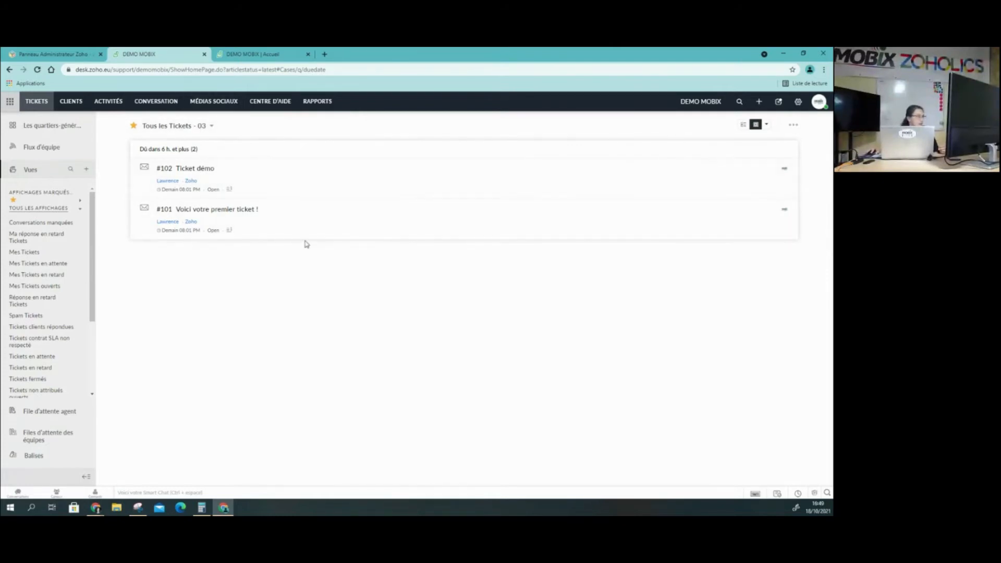
click(231, 128)
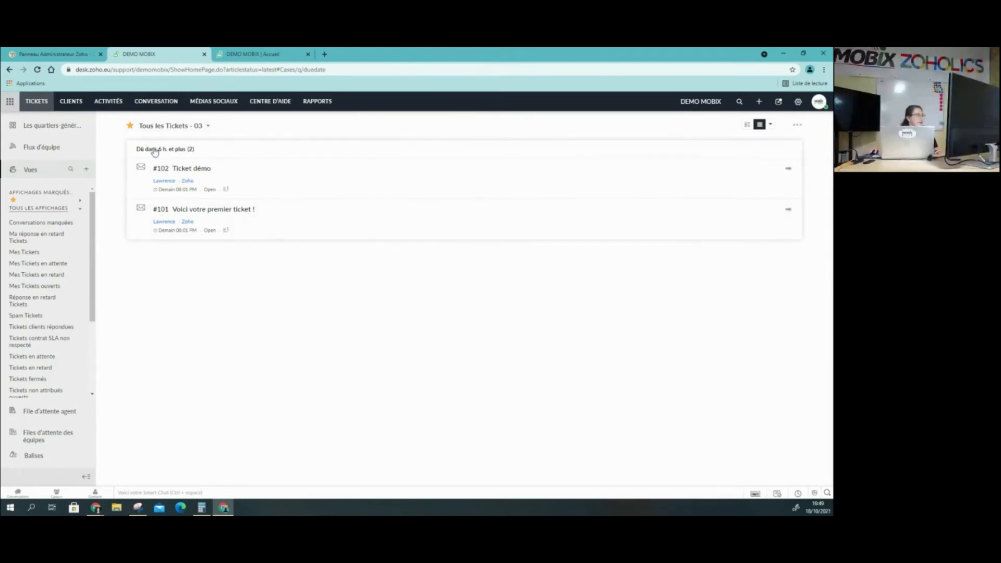
drag(199, 156, 137, 151)
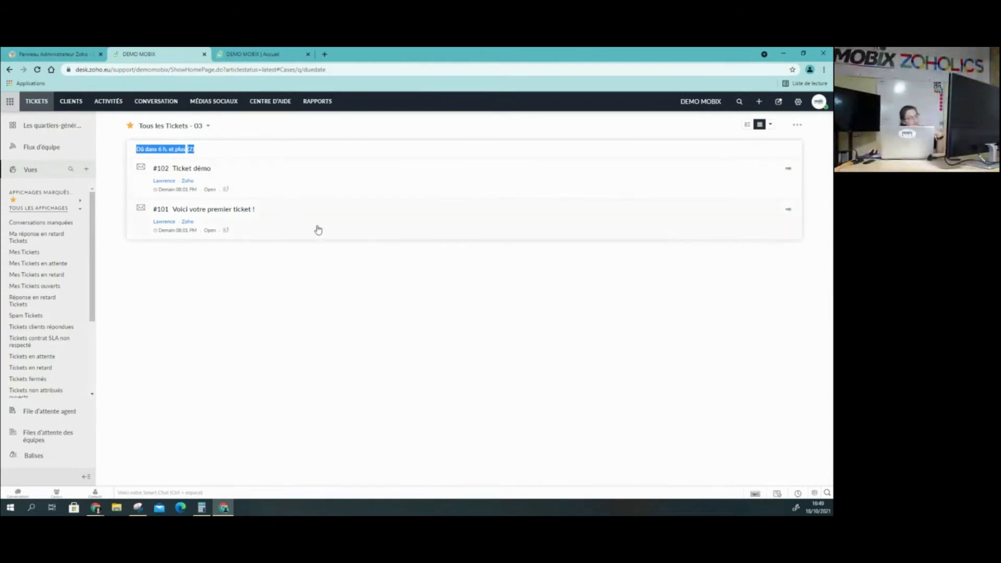
click(379, 271)
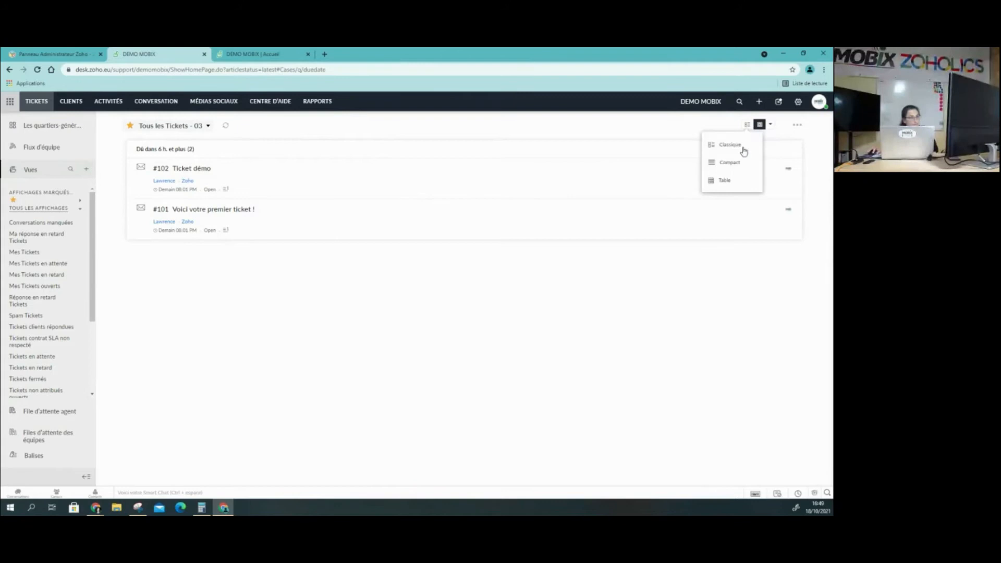
Group all tickets by status with Mode État, and review that mode's column settings before closing them
click(773, 127)
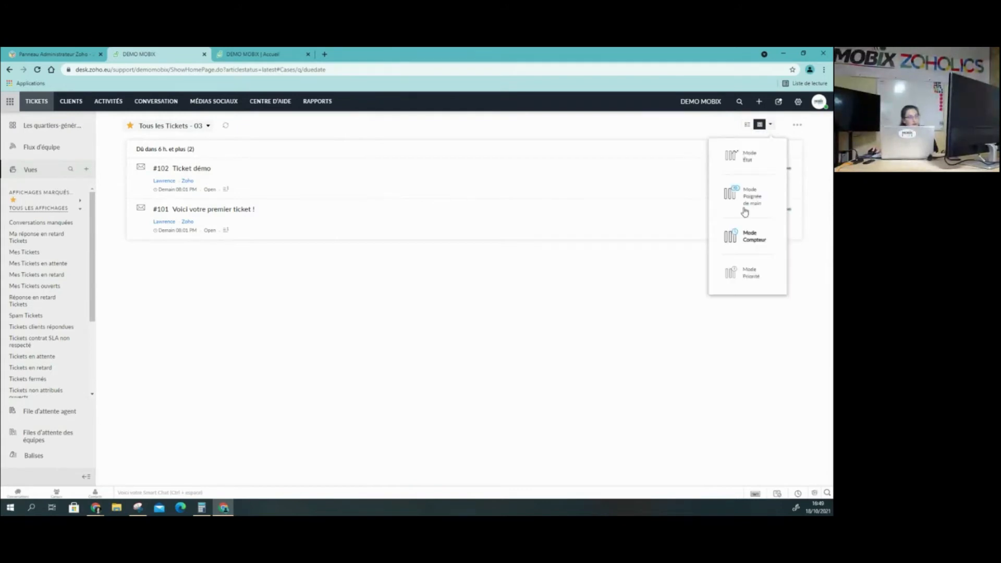
click(746, 155)
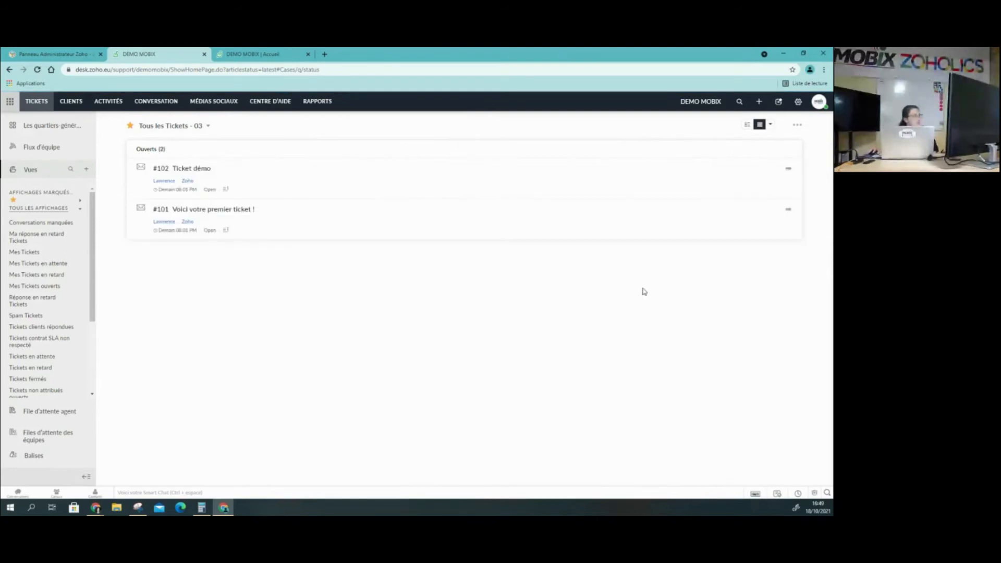
click(797, 126)
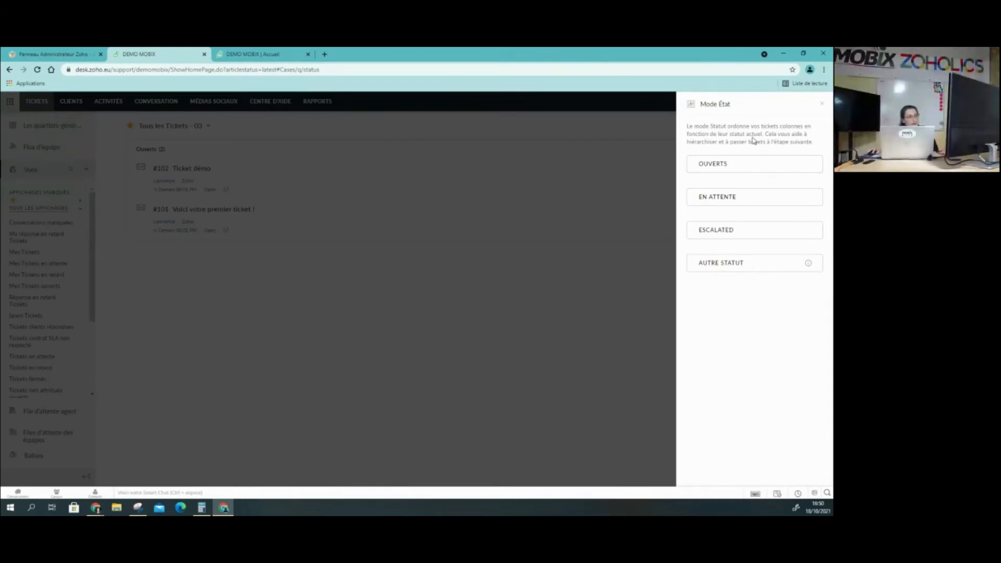
click(822, 103)
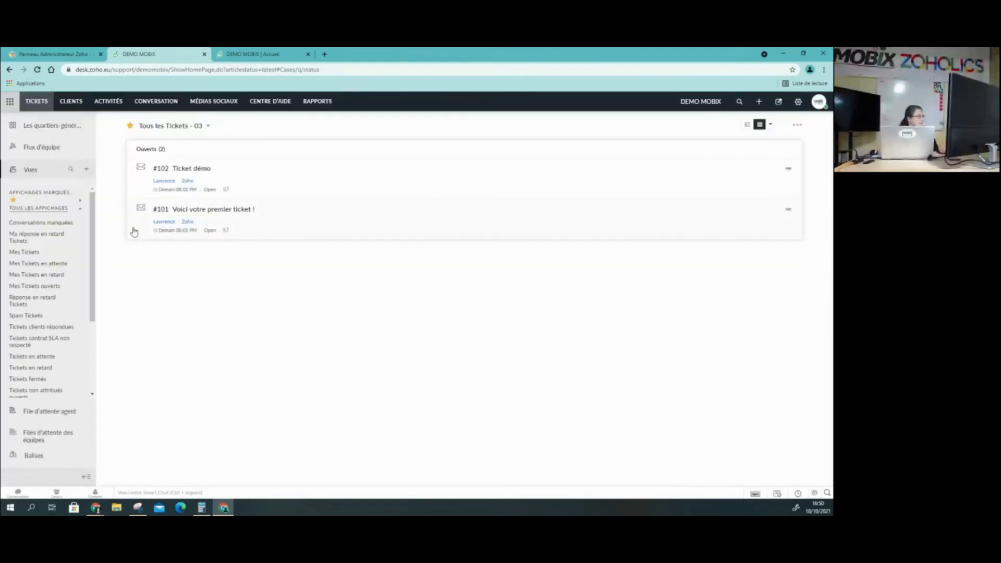
Display the list of all tickets in the Table layout and look through the available views
click(747, 125)
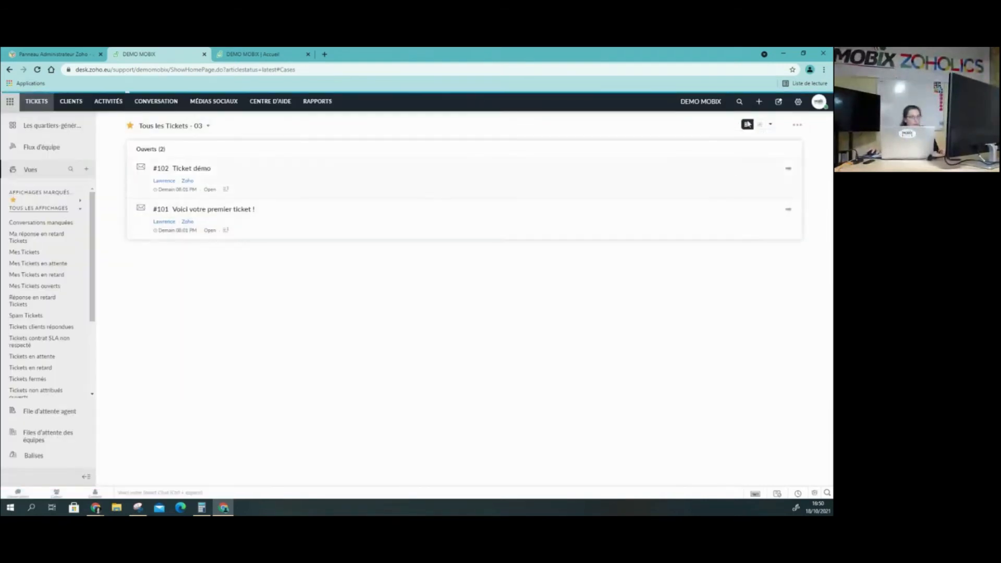
click(724, 182)
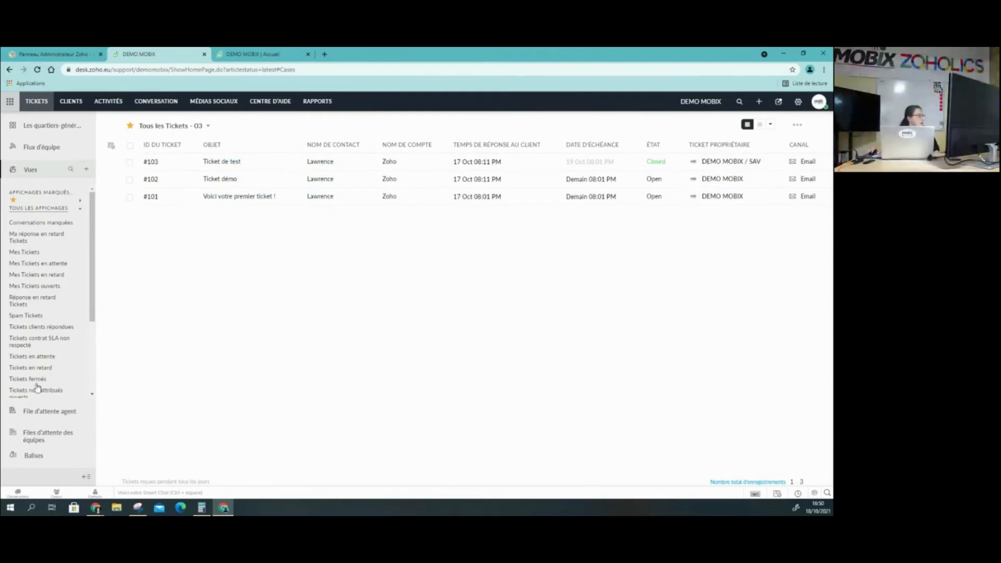
scroll(42, 274, down, 2)
scroll(32, 360, up, 2)
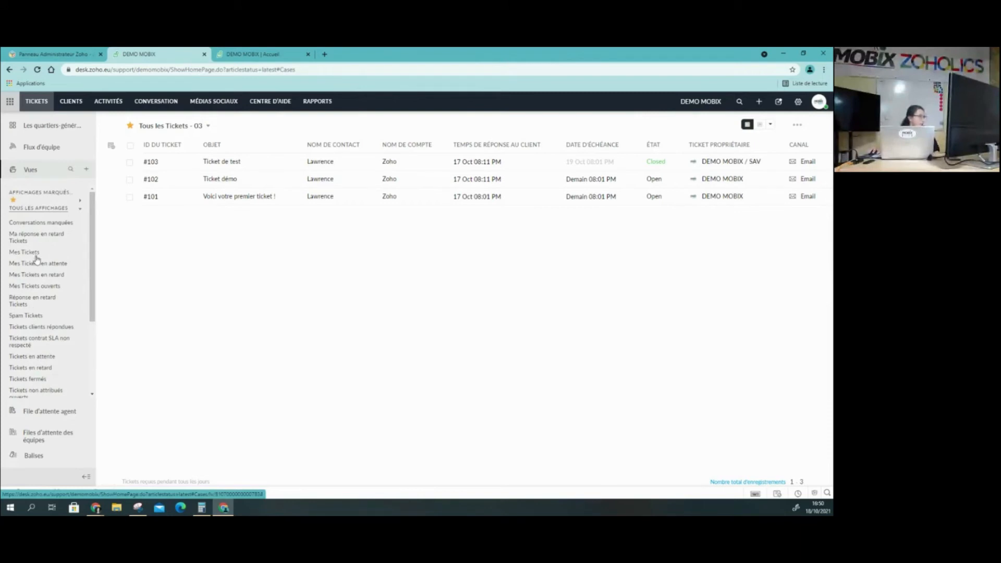
View the "Mes Tickets ouverts" list, followed by the "Tickets fermés" list
click(52, 285)
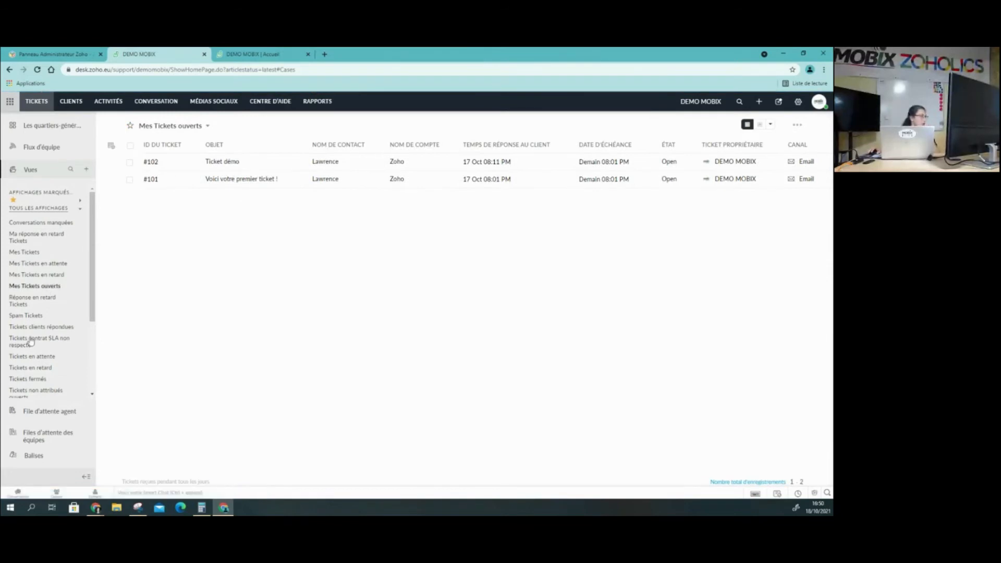
scroll(31, 341, down, 2)
click(37, 292)
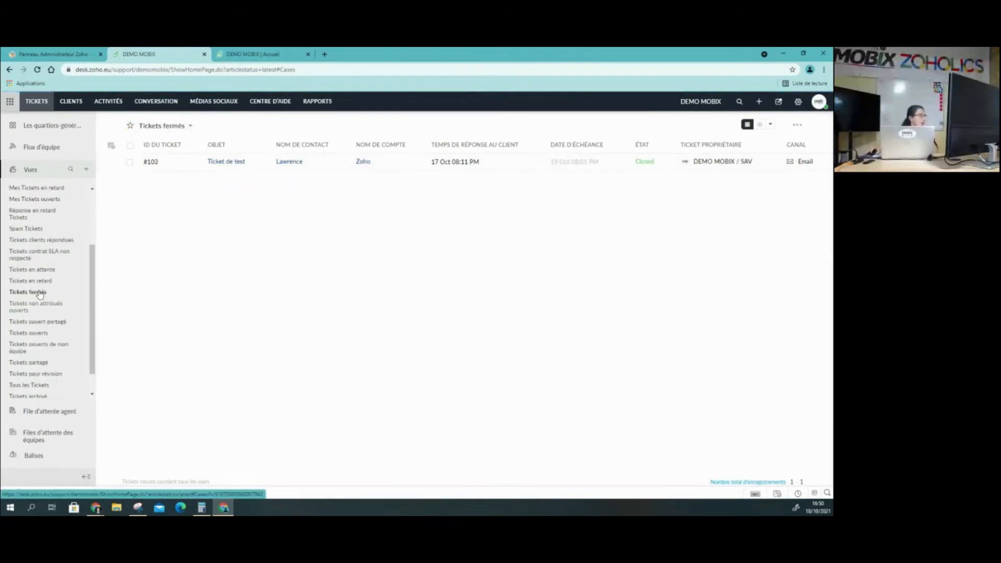
scroll(39, 292, up, 2)
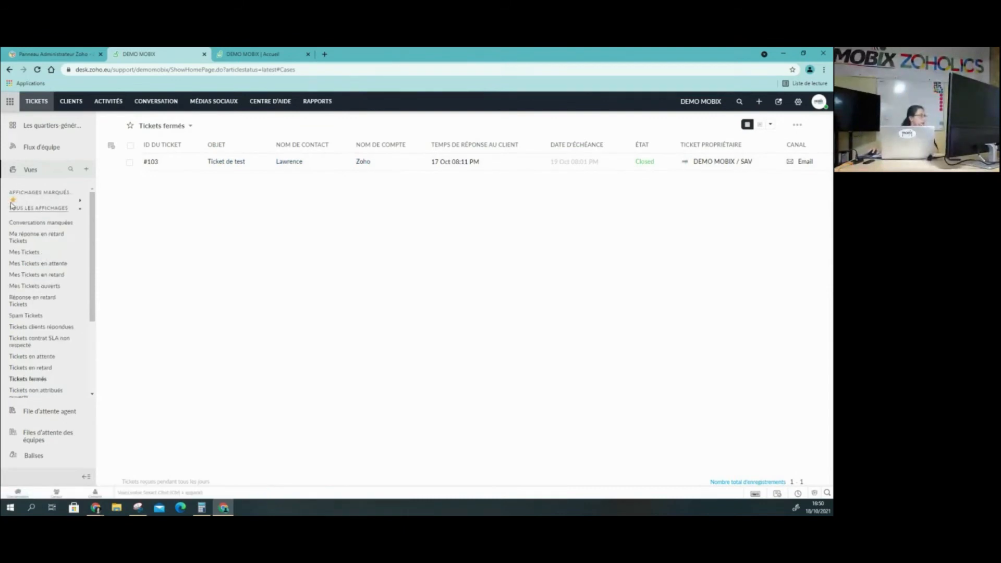
Look over the starred views, and mark the "Tickets en attente" view with a star
click(82, 203)
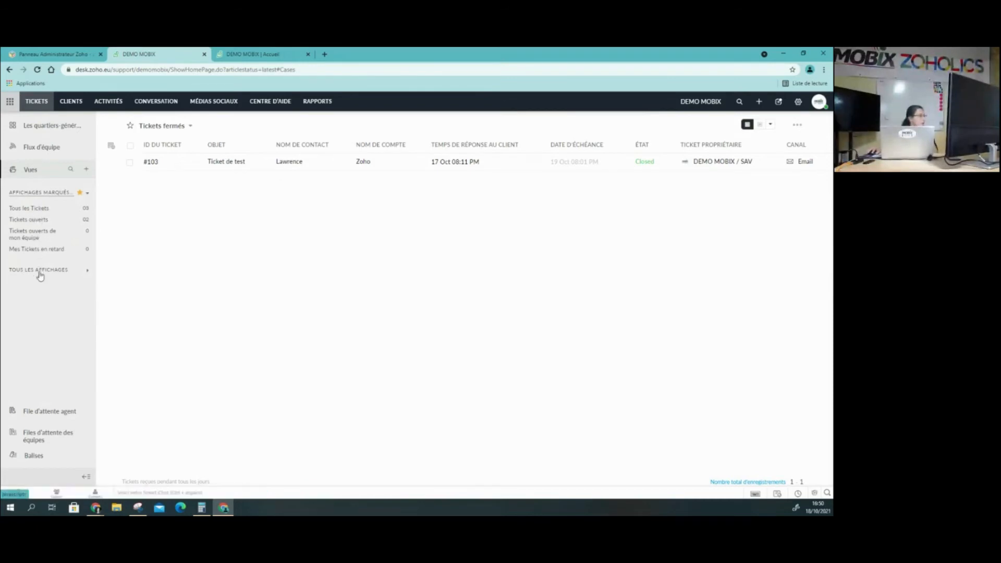
click(78, 269)
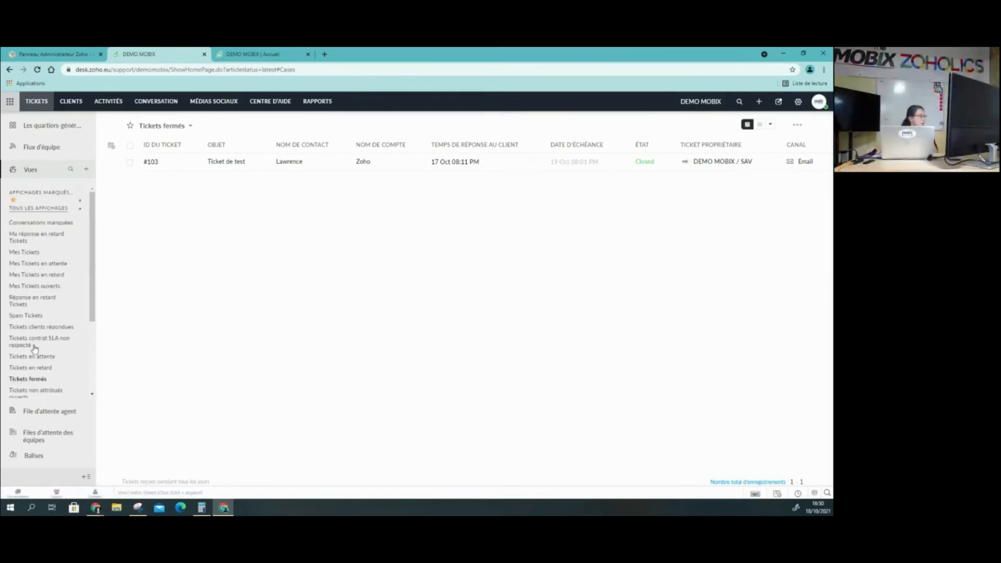
scroll(24, 297, down, 2)
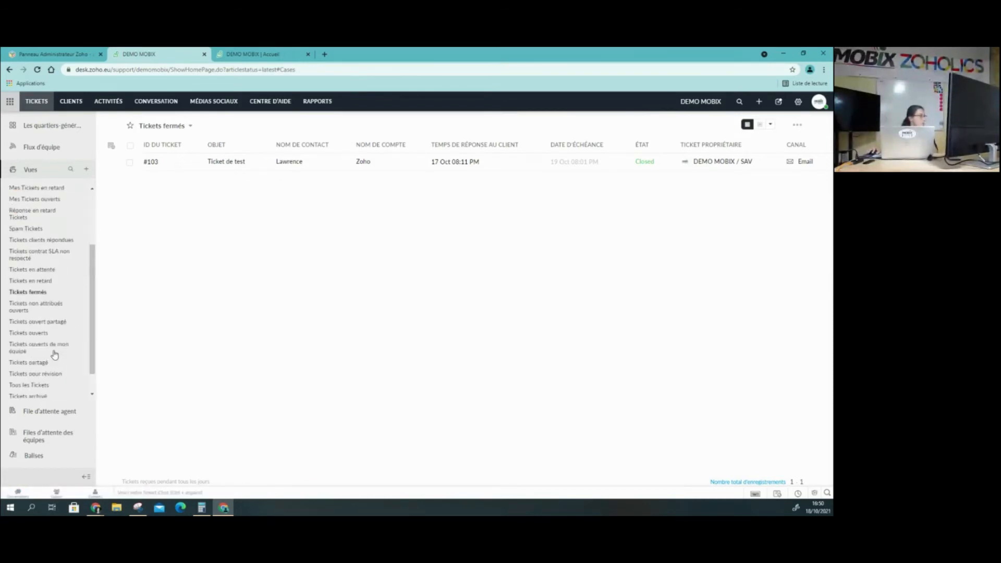
click(43, 271)
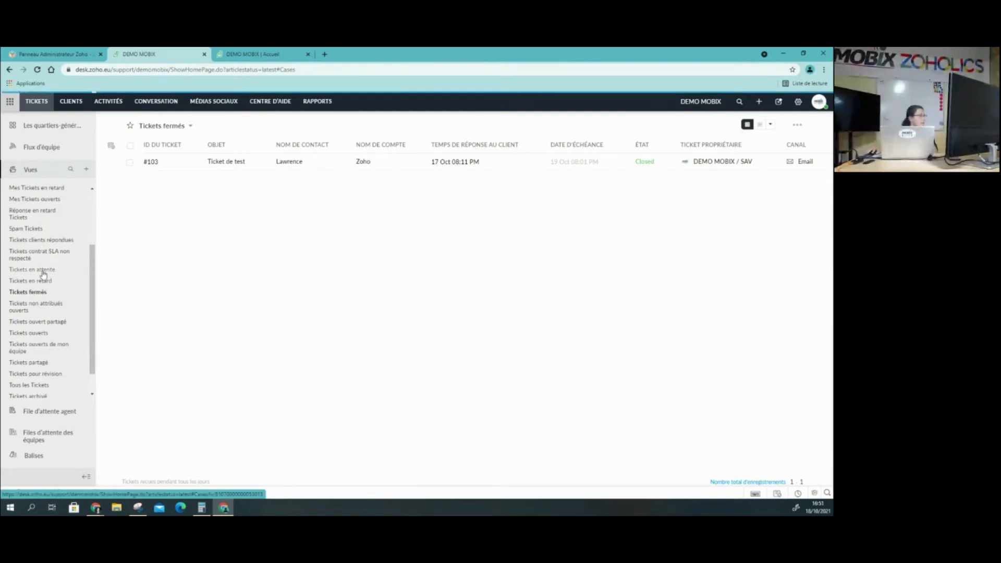
click(130, 128)
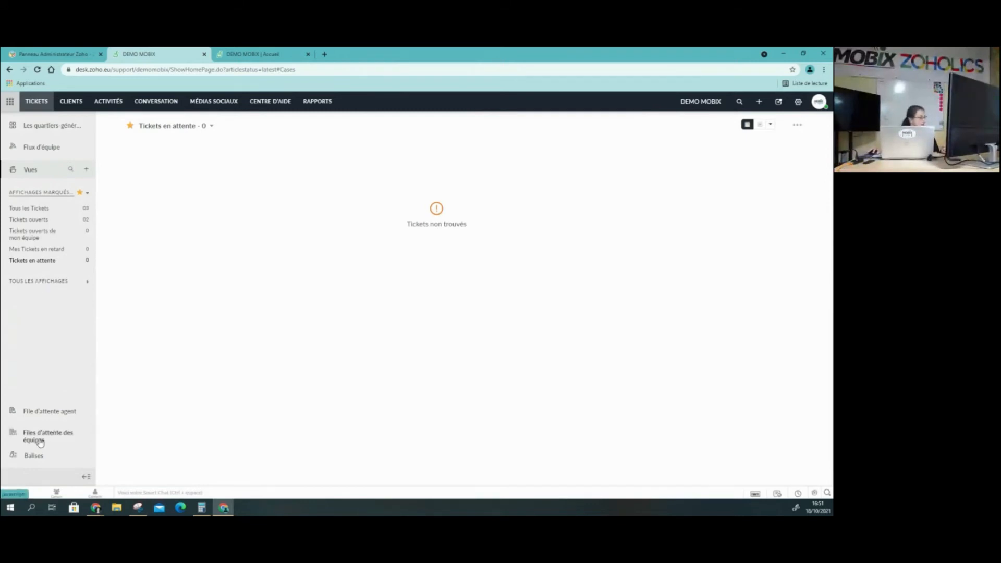
Check the agent queue, and view the team queues for AVV and SAV
click(62, 416)
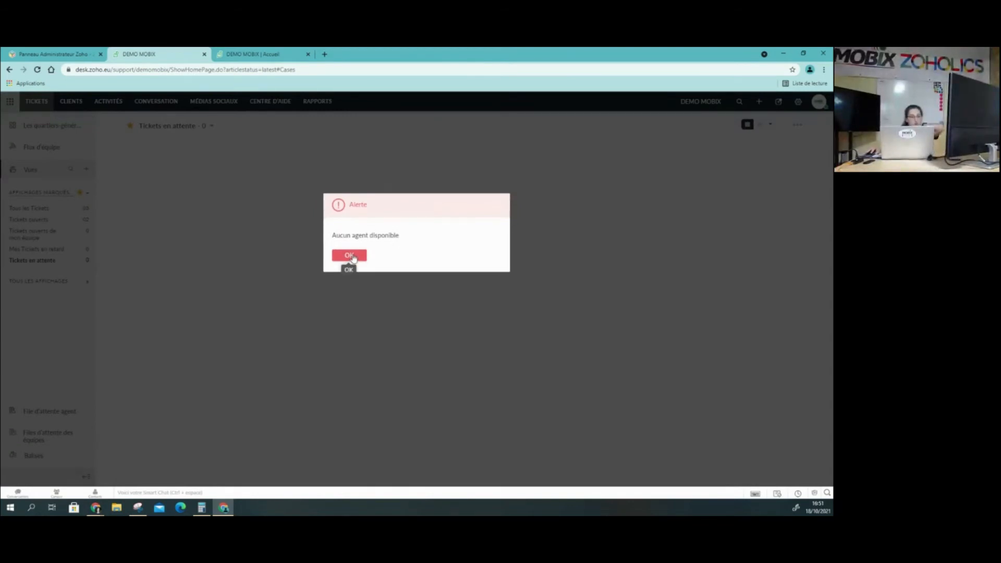
click(353, 258)
click(52, 435)
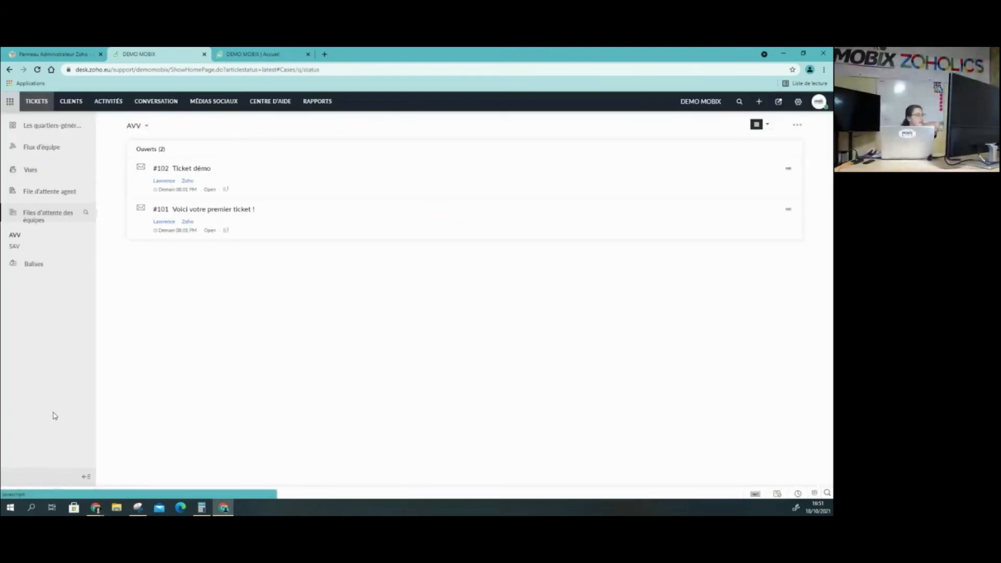
click(147, 128)
click(146, 197)
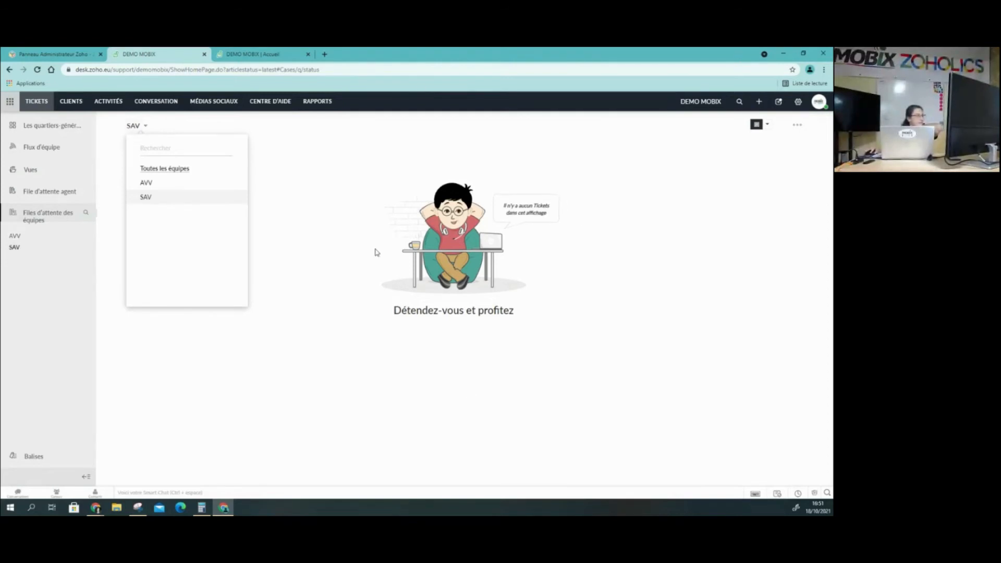
click(535, 219)
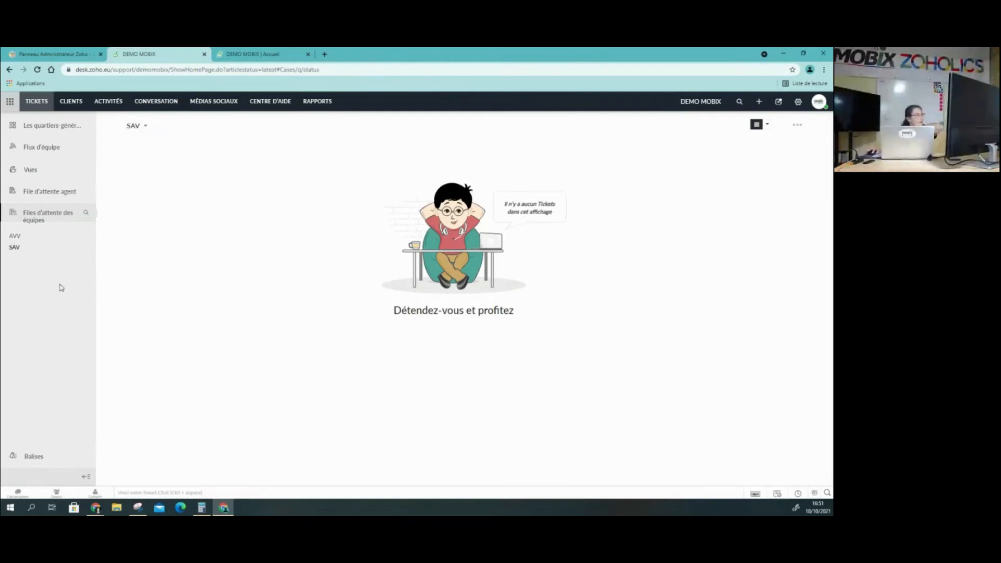
Open the starred "Tickets ouverts" view and show its tickets in the Table layout
click(31, 170)
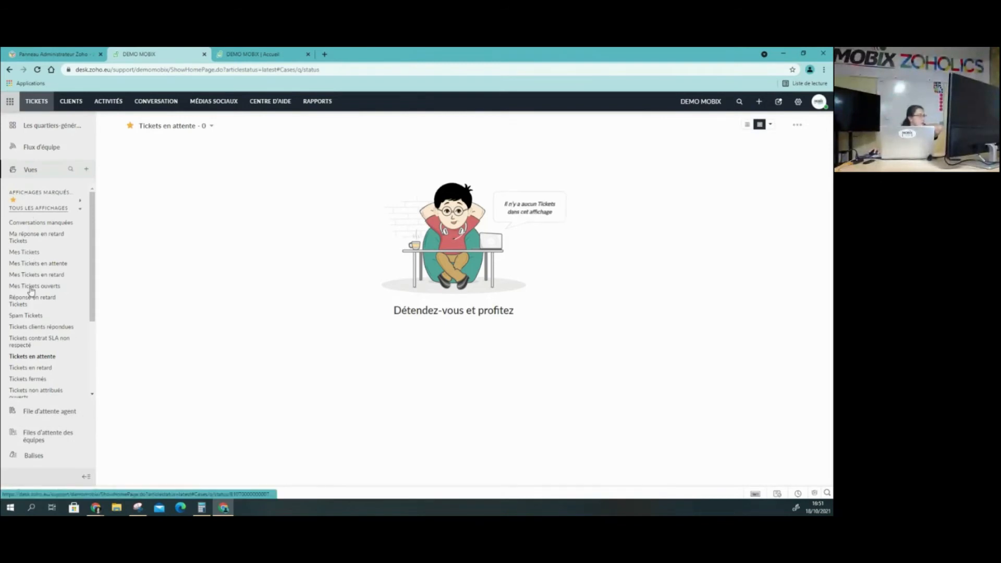
click(46, 194)
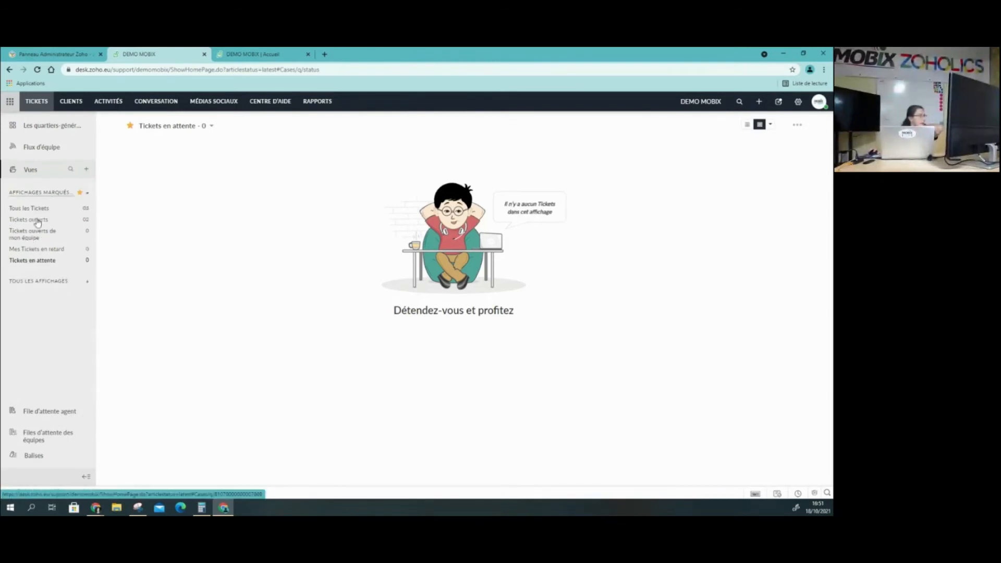
click(37, 221)
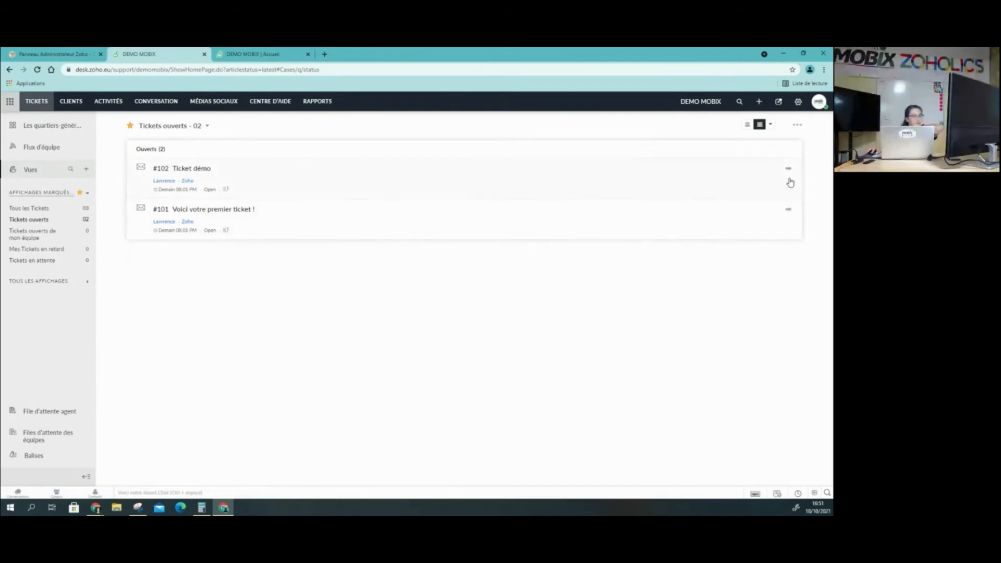
click(748, 126)
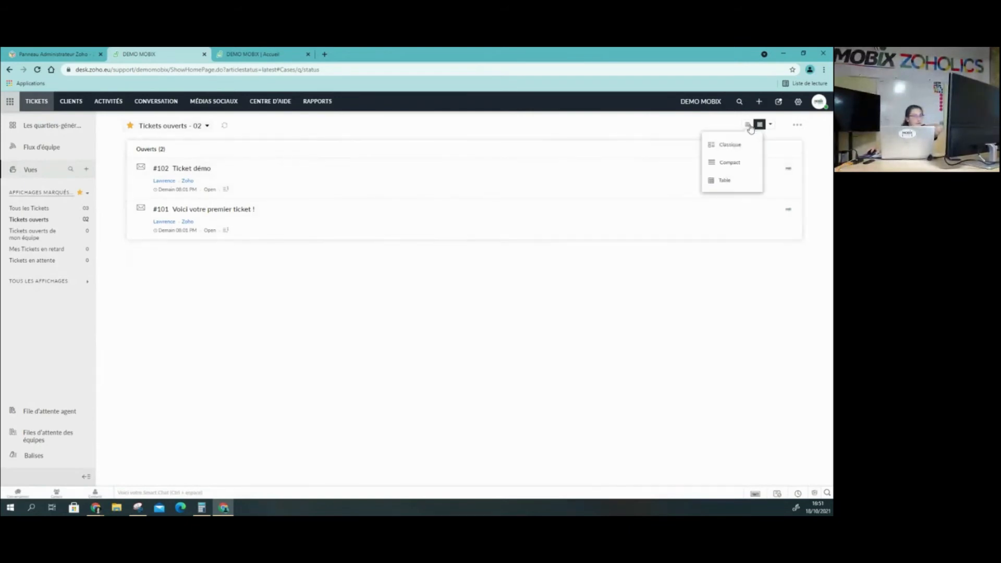
click(724, 180)
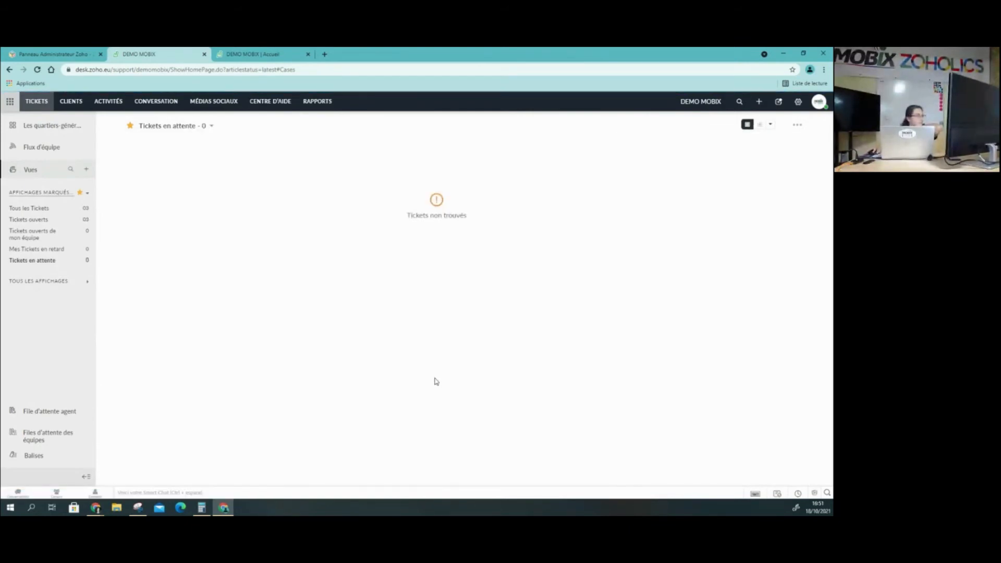
click(30, 219)
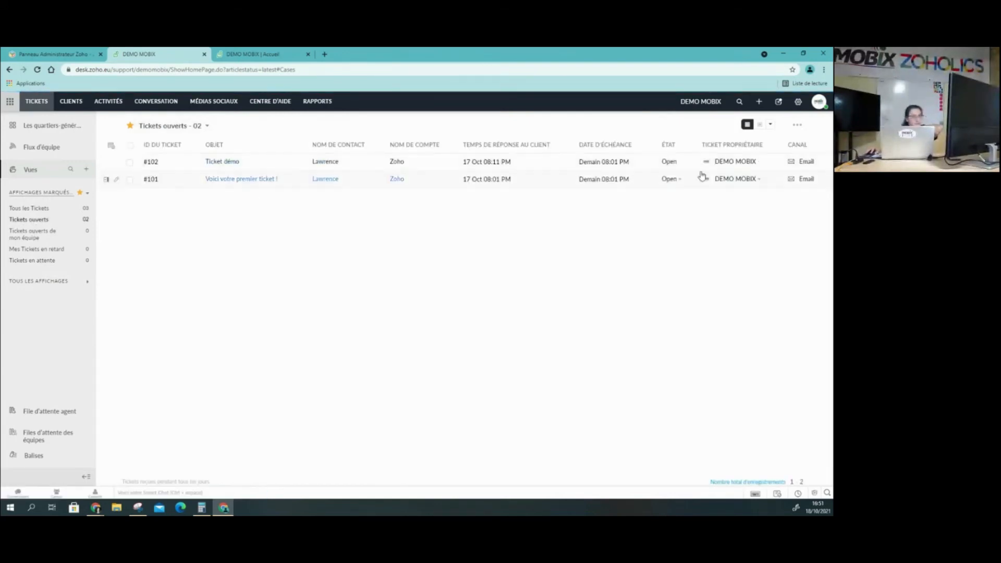
Assign ticket #102 "Ticket démo" to the agent DEMO MOBIX within the SAV team
click(759, 163)
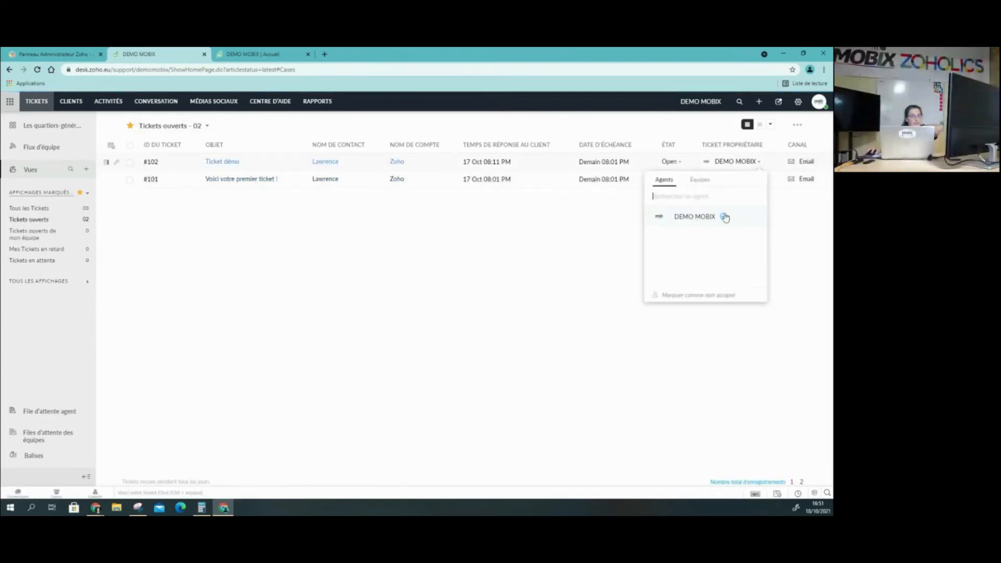
click(703, 181)
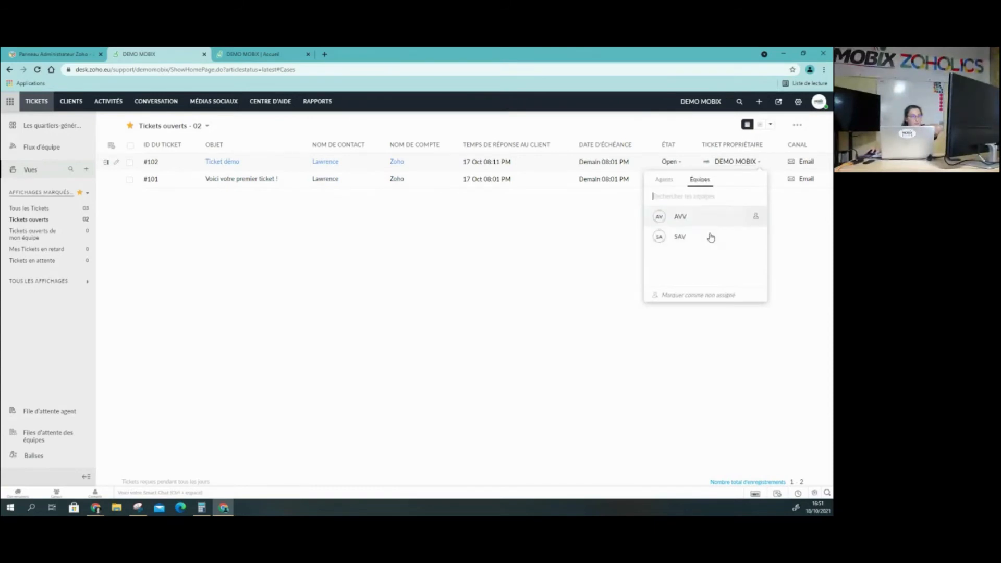
click(755, 236)
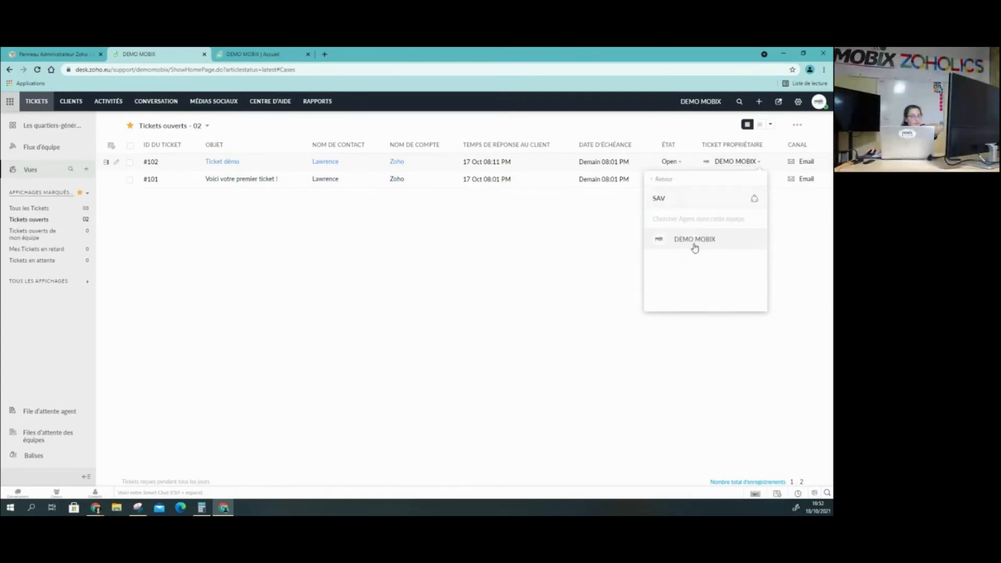
click(713, 240)
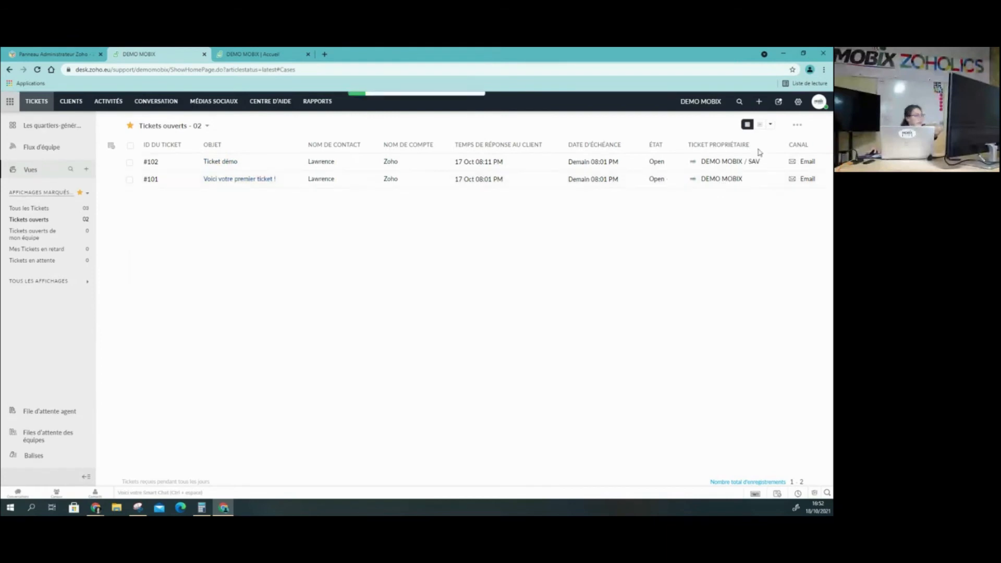
Return to the team queues and show the SAV team's queue
click(54, 438)
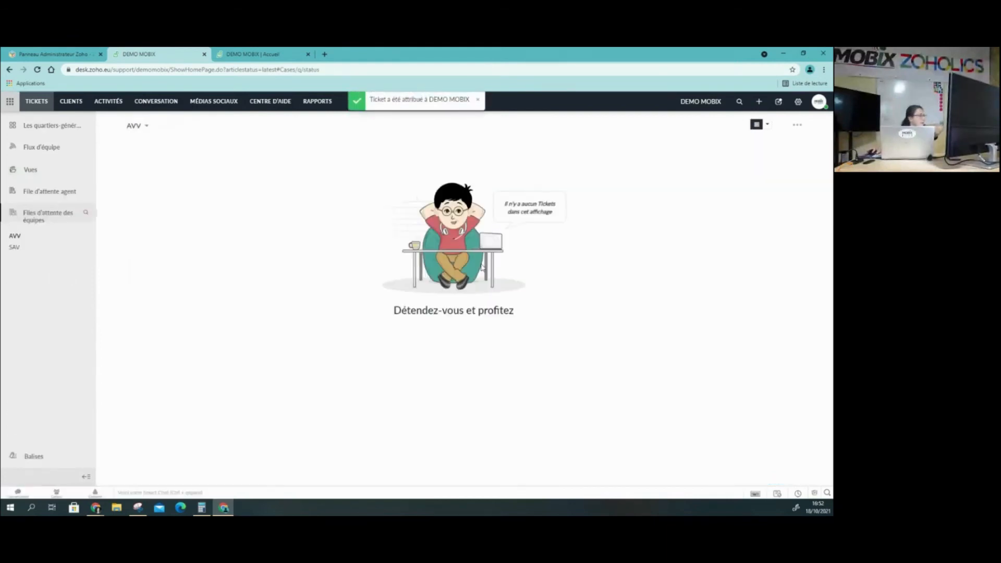
click(138, 127)
click(147, 197)
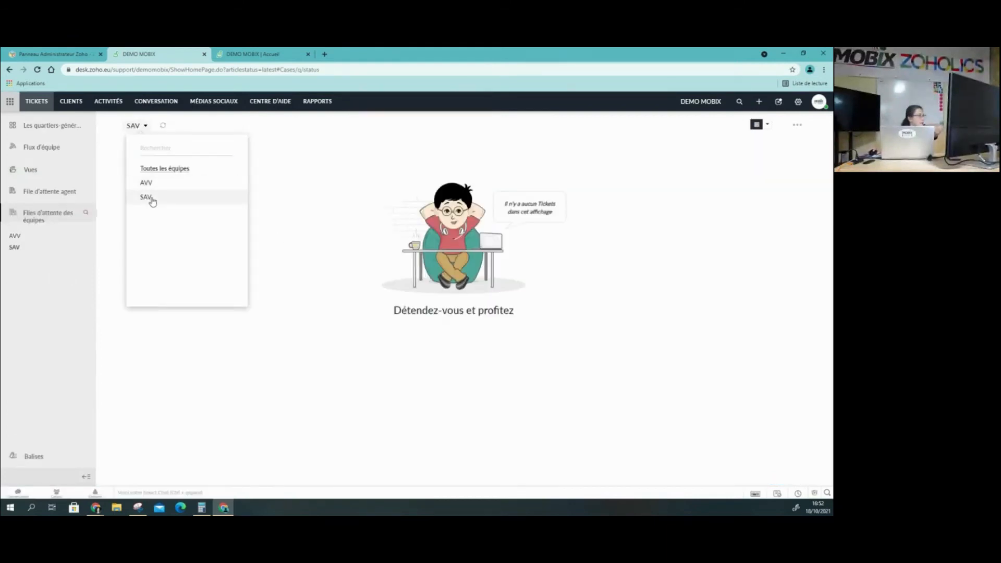
Show the tickets in the SAV team queue, then return to the main ticket list and browse all available views
click(437, 272)
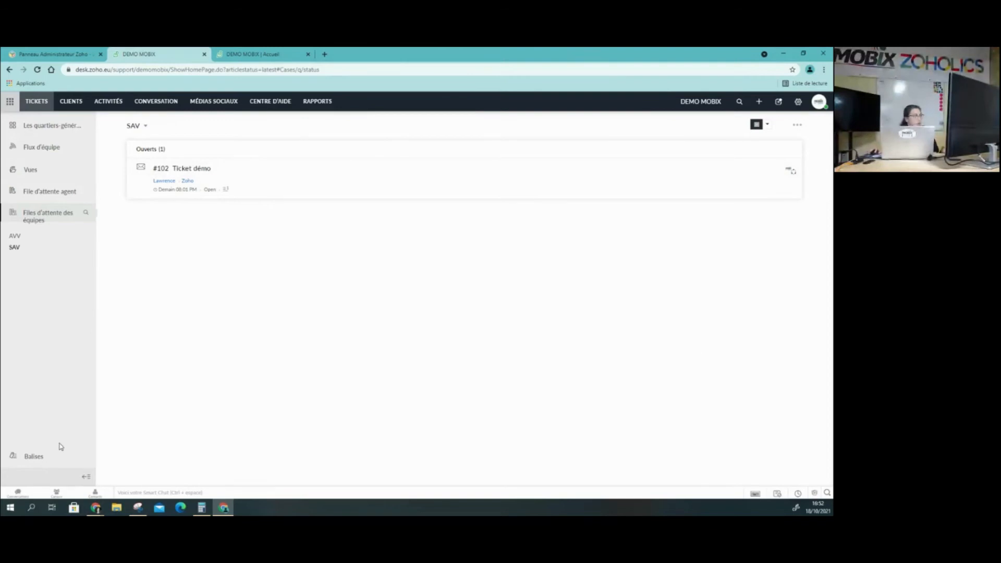
click(42, 102)
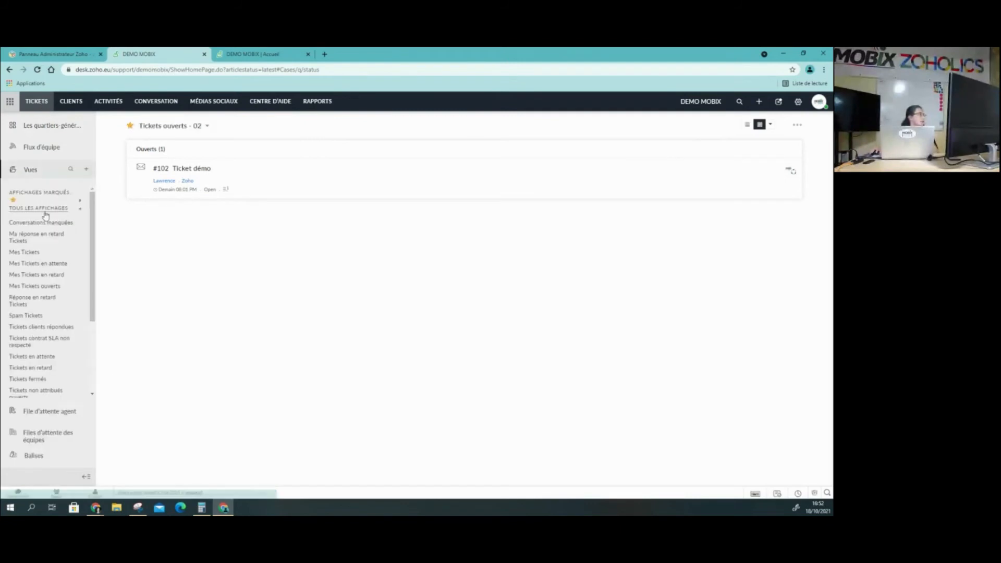
scroll(61, 360, down, 2)
scroll(46, 260, up, 2)
scroll(44, 292, down, 2)
scroll(48, 292, up, 3)
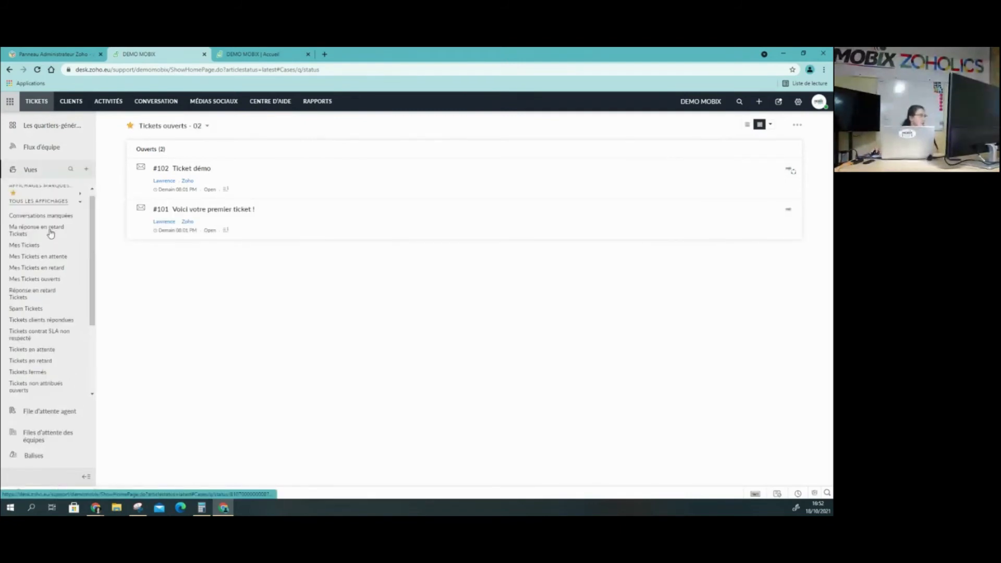
Open the Zoho account from the customer accounts and list all of its tickets
click(72, 102)
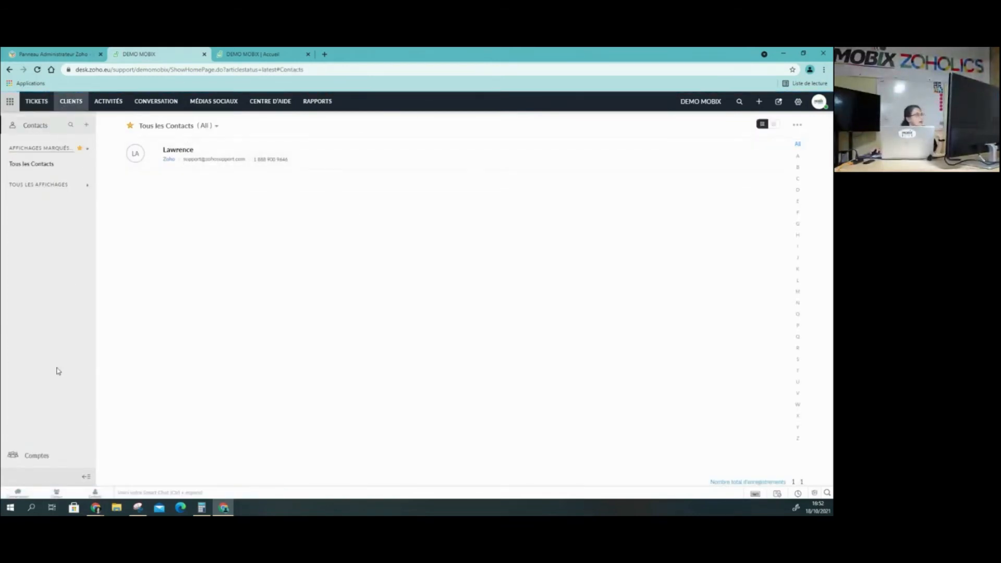
click(45, 458)
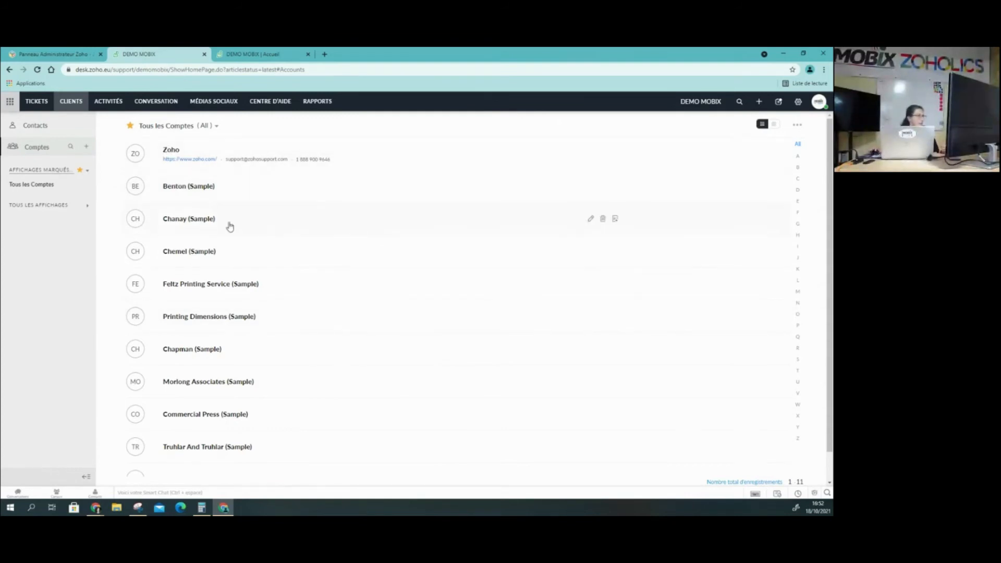
click(174, 154)
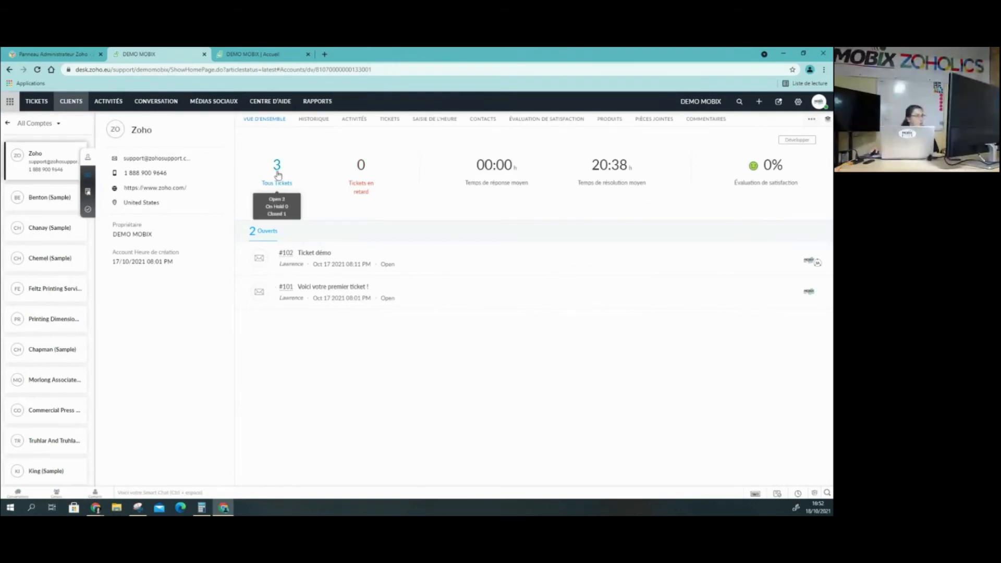
mouse_move(277, 172)
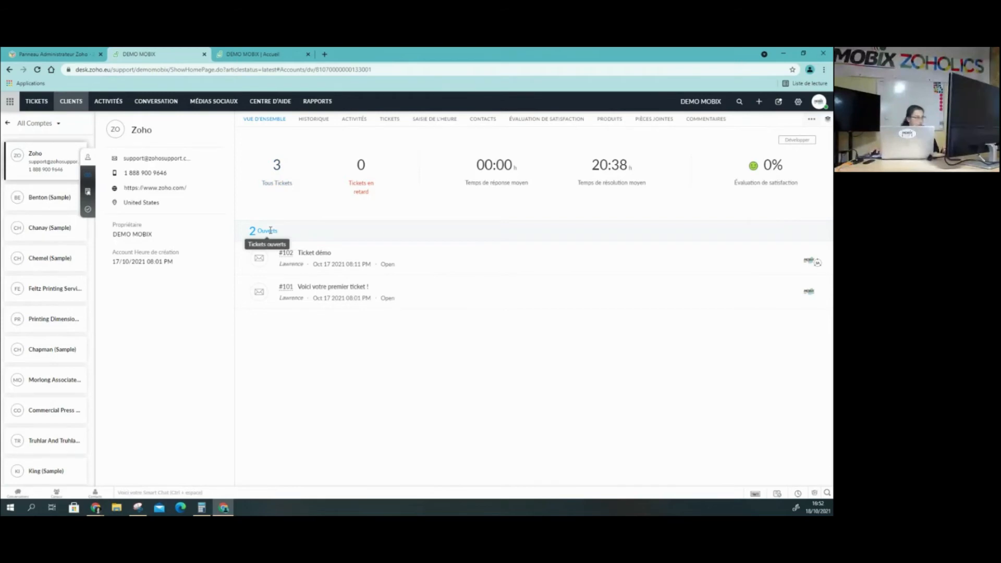
click(278, 172)
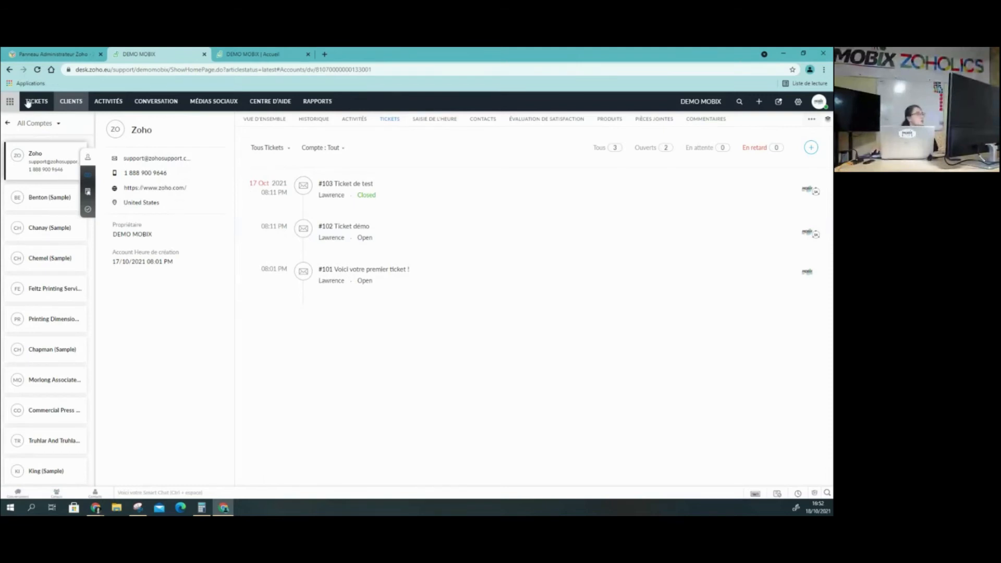
Open the contact linked to the Zoho account and view that contact's ticket overview
click(483, 123)
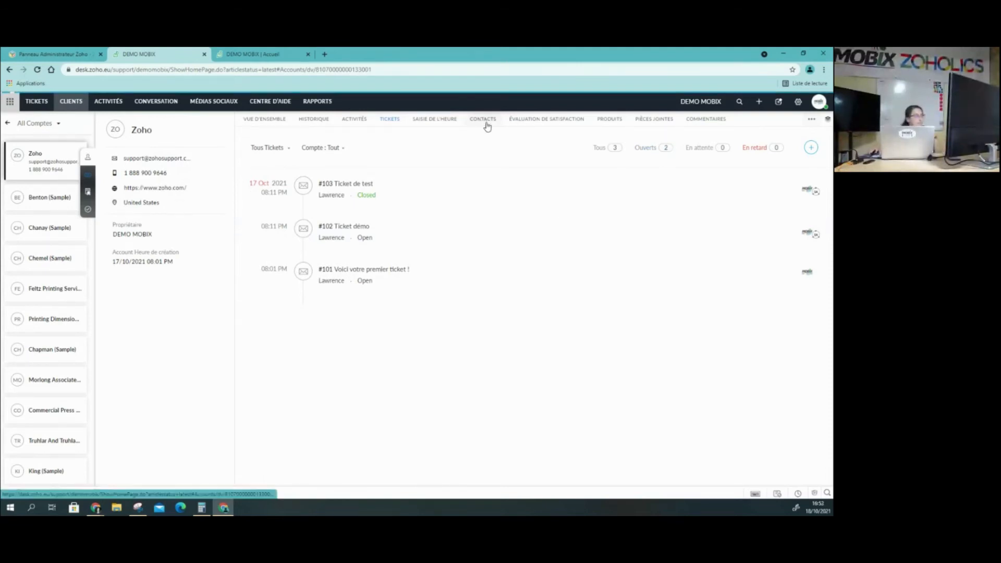
click(301, 185)
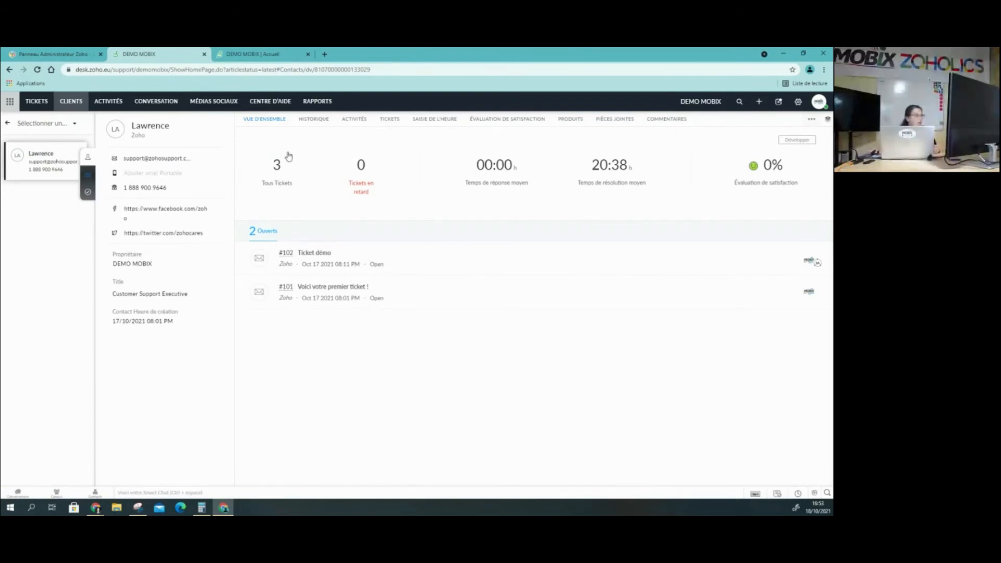
mouse_move(276, 175)
View the Activités page and the Conversation page
click(112, 104)
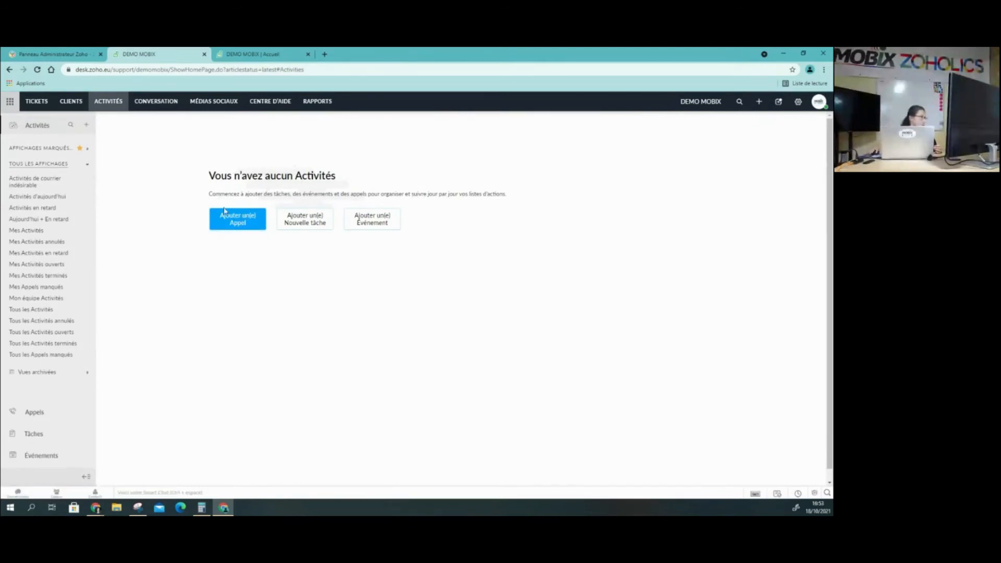
click(164, 102)
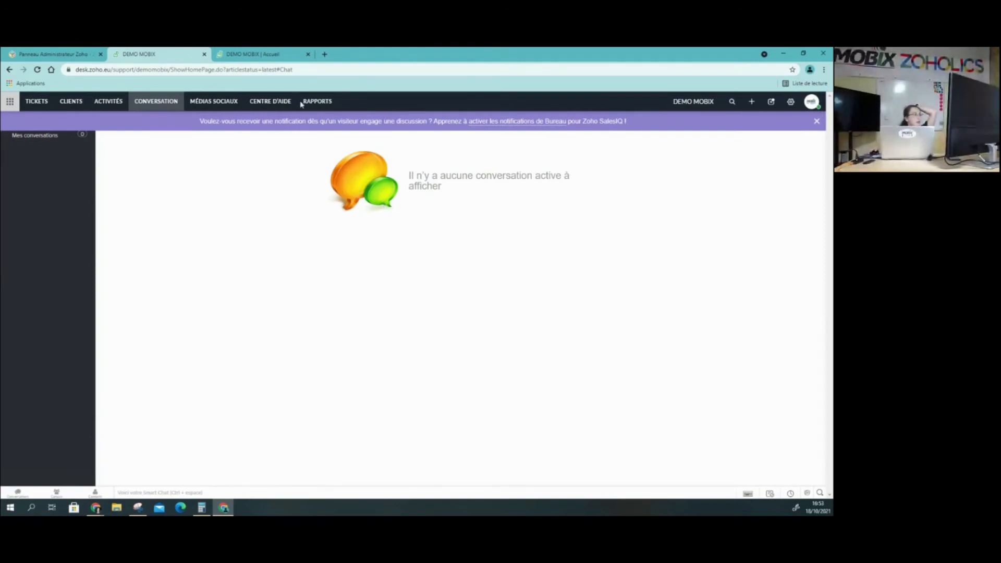
Switch to the customer portal, start a conversation in the chat widget and send the message "test"
click(274, 55)
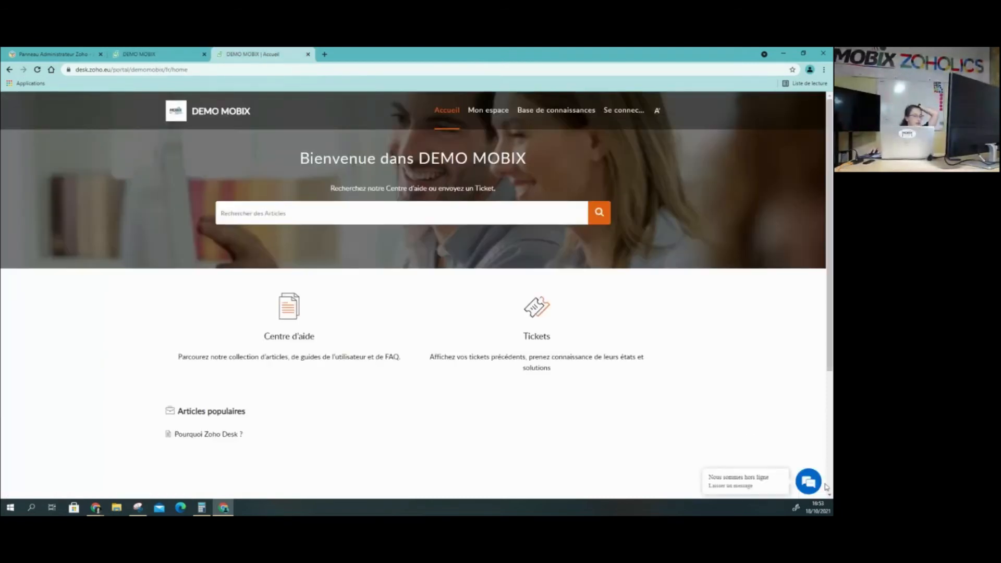
click(808, 482)
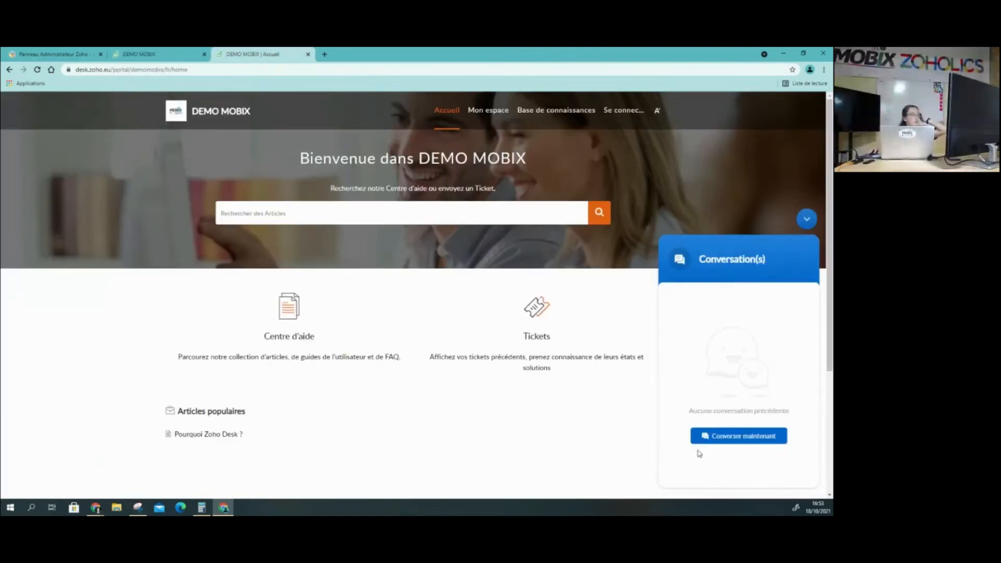
click(736, 438)
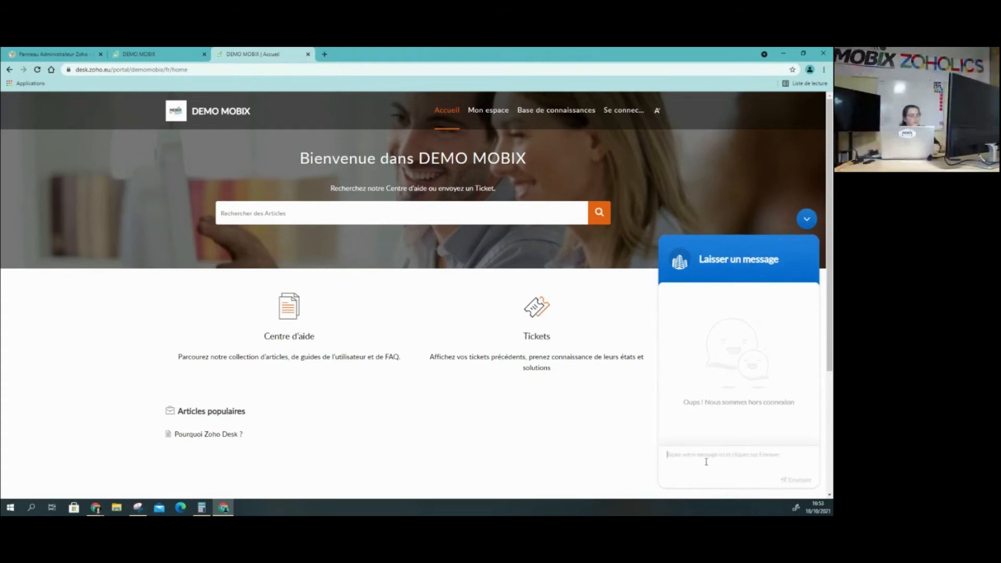
text(test)
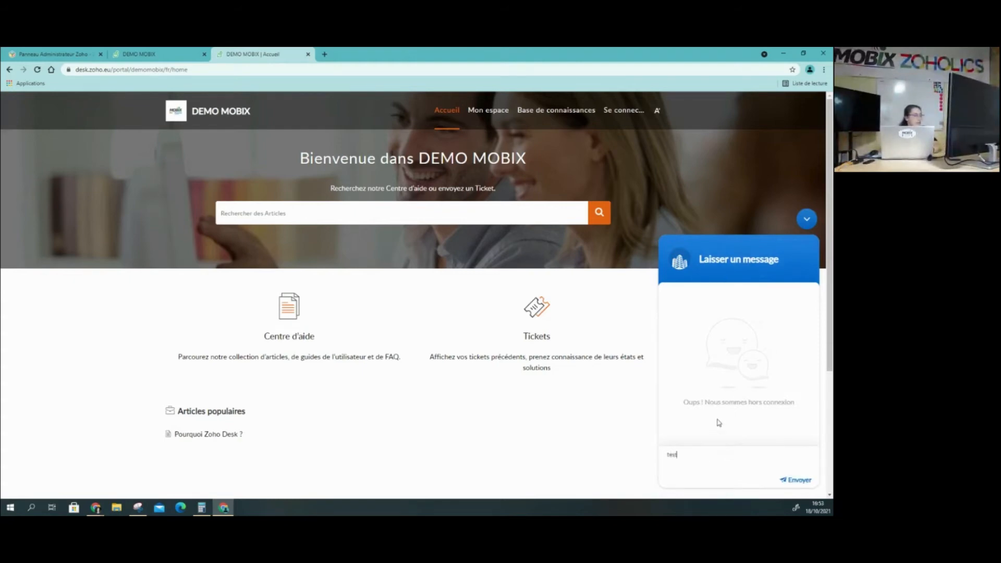
click(802, 479)
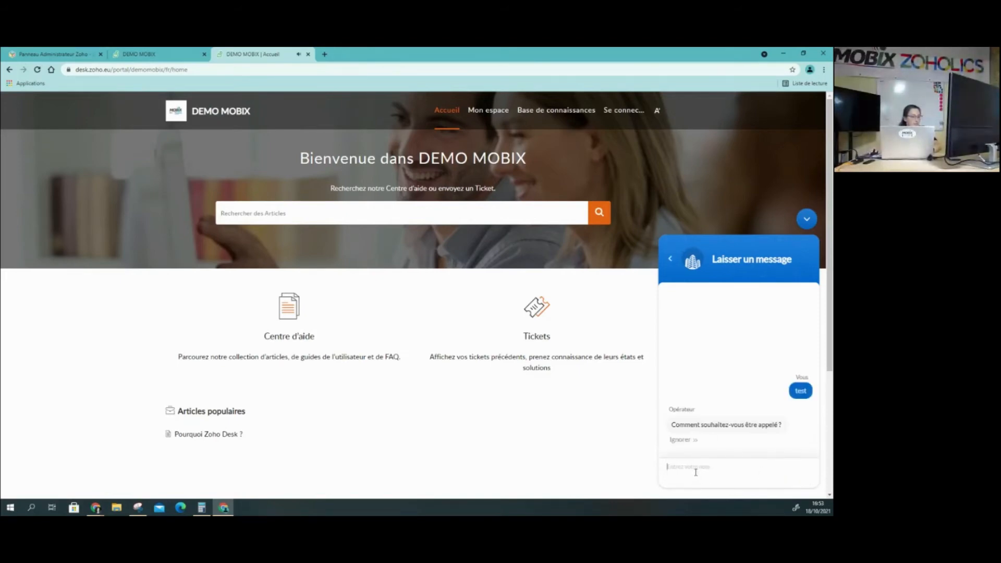
Answer the chat's questions with the visitor's name and e-mail address
click(721, 468)
click(804, 475)
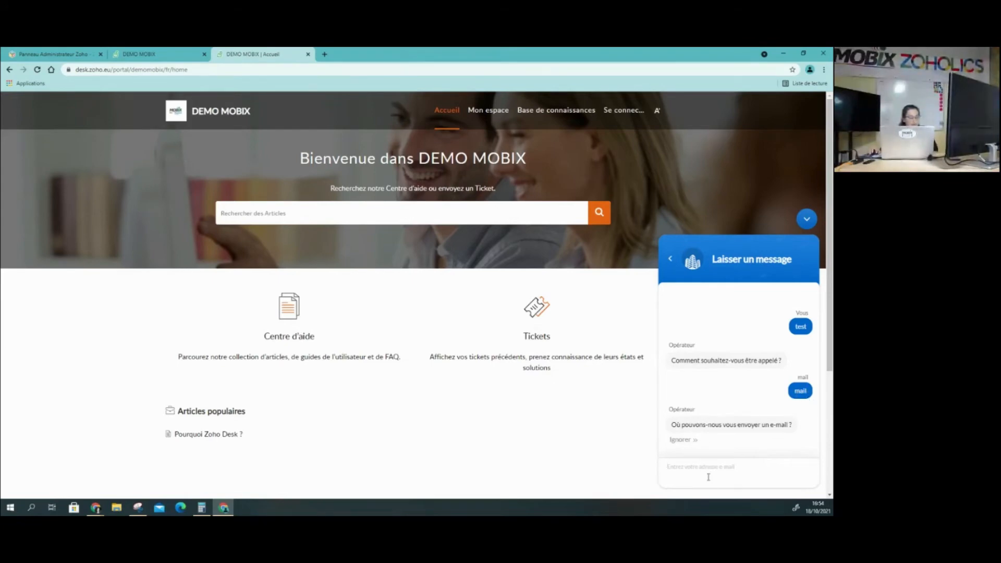
text(mobix.fr)
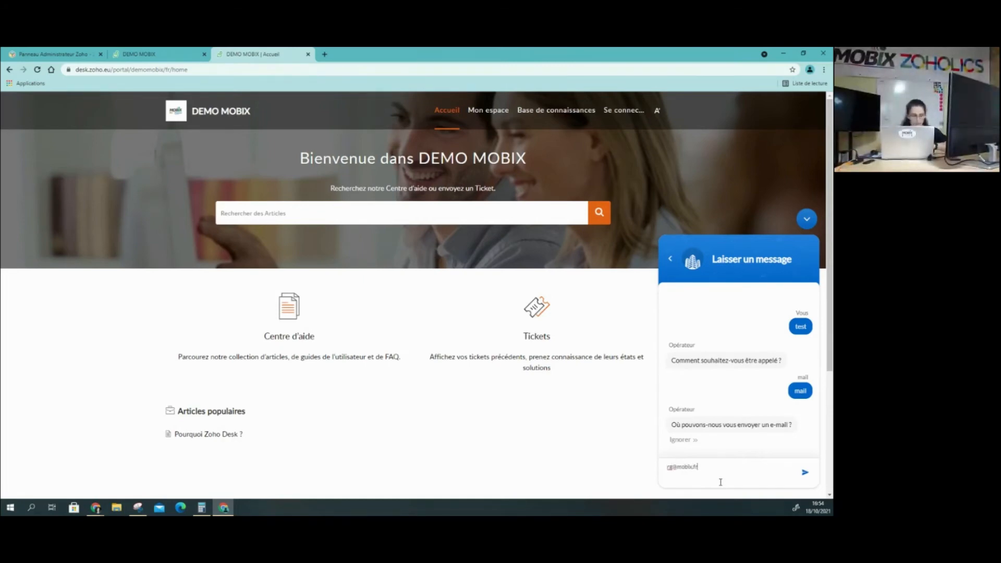
key(Return)
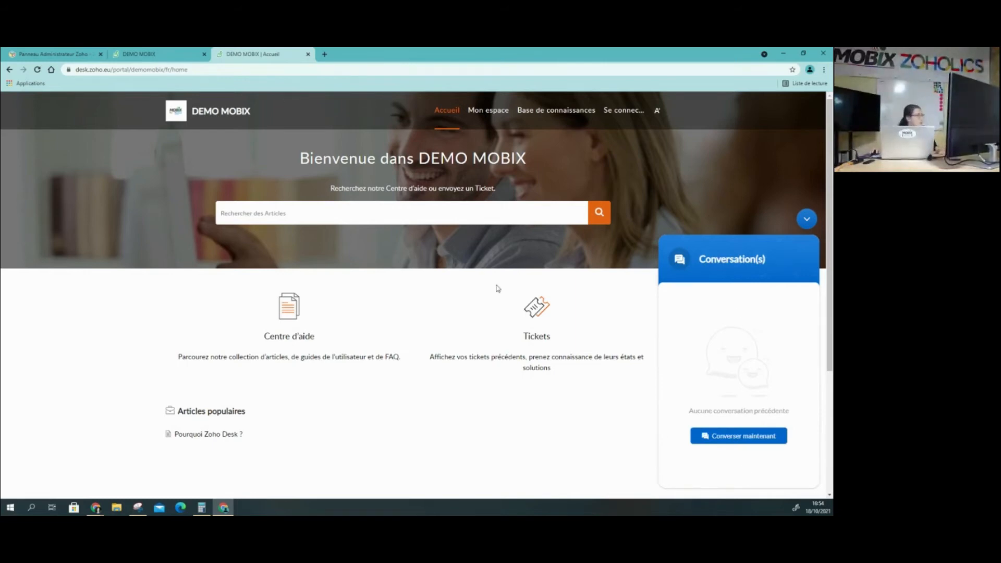
Switch back to Zoho Desk, open the "Tous les Tickets" view and change the list to the Table layout
click(151, 57)
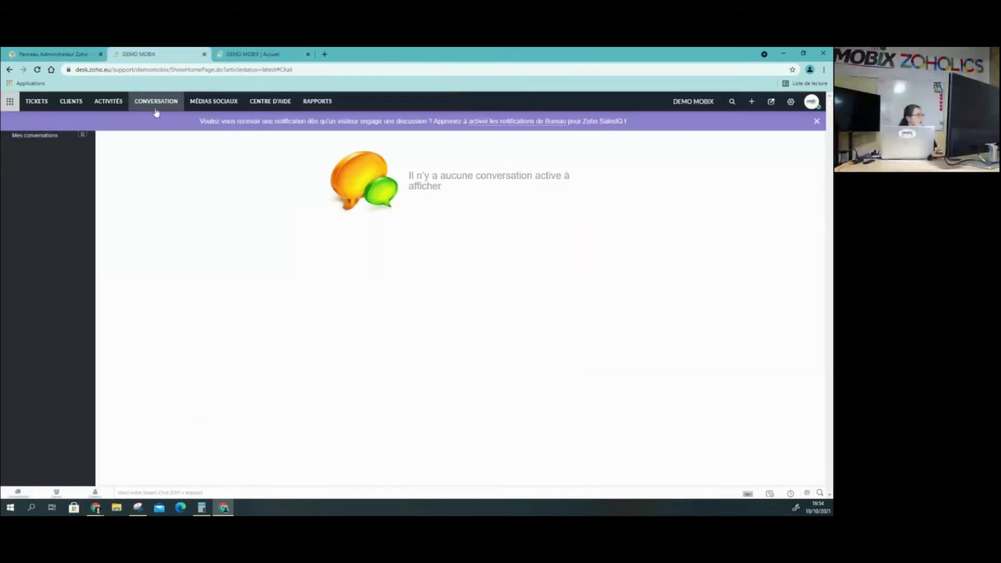
click(37, 101)
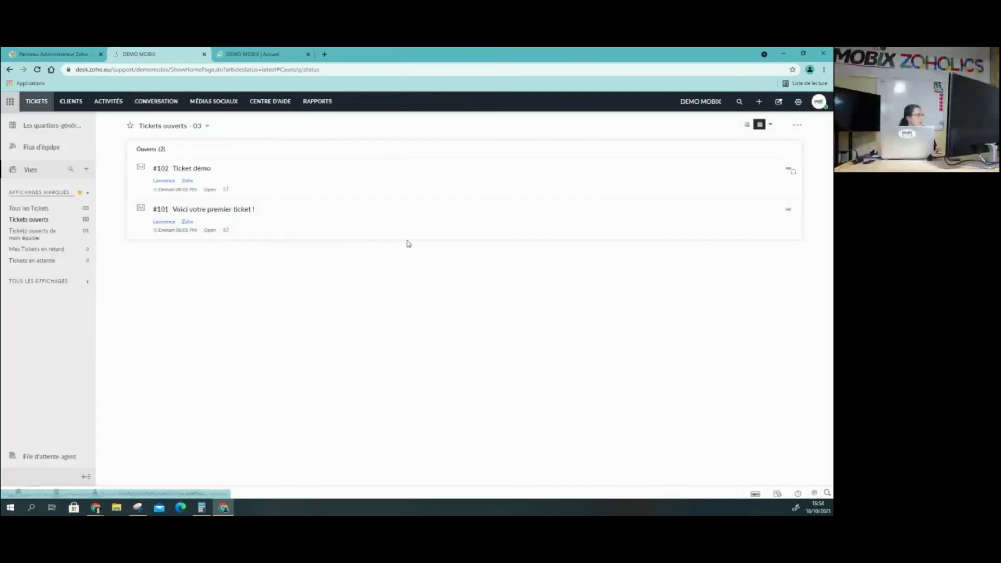
click(37, 209)
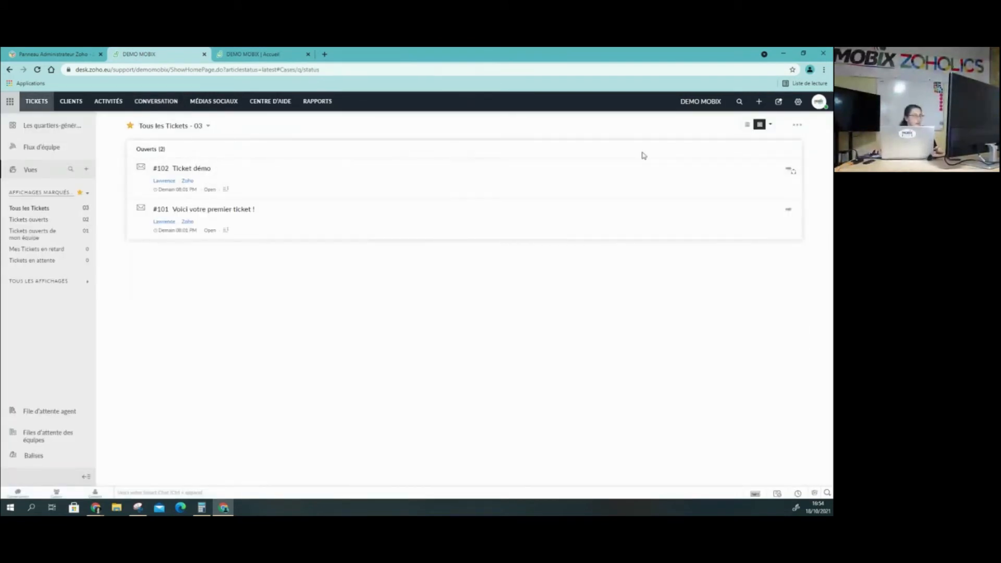
click(746, 126)
Look at the owner choices for ticket #101 "Voici votre premier ticket !", close them and reload the ticket list
click(725, 178)
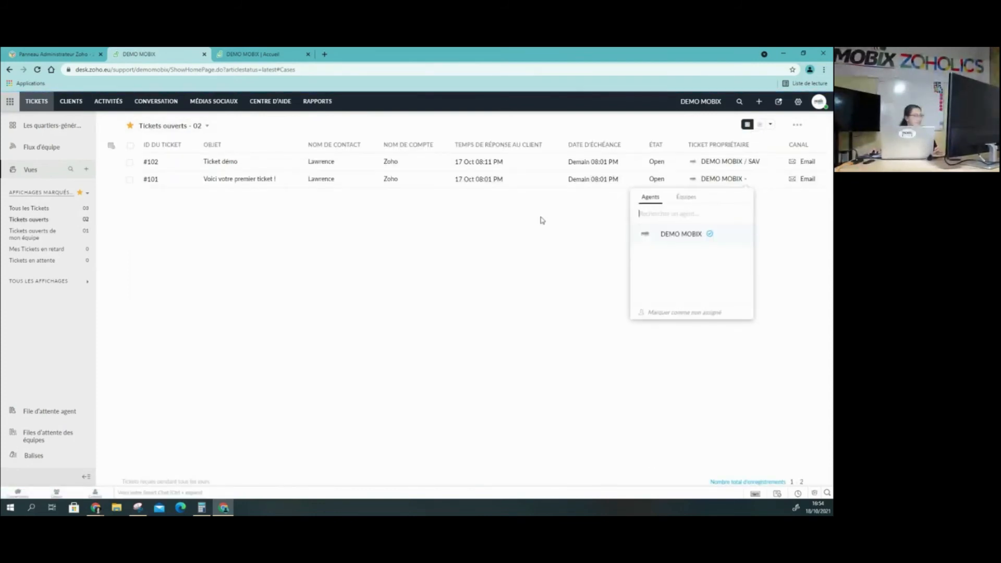
click(745, 125)
click(730, 180)
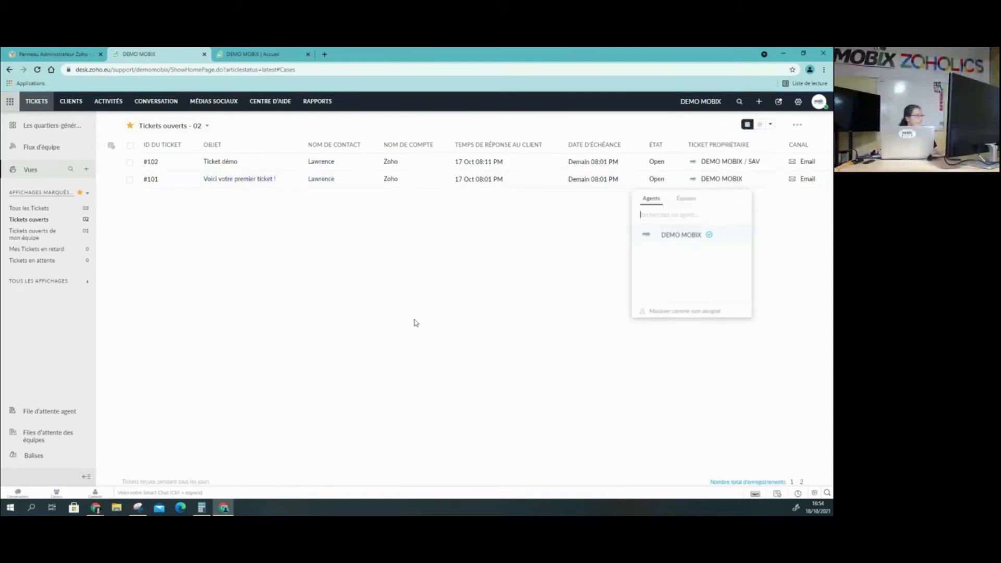
click(542, 262)
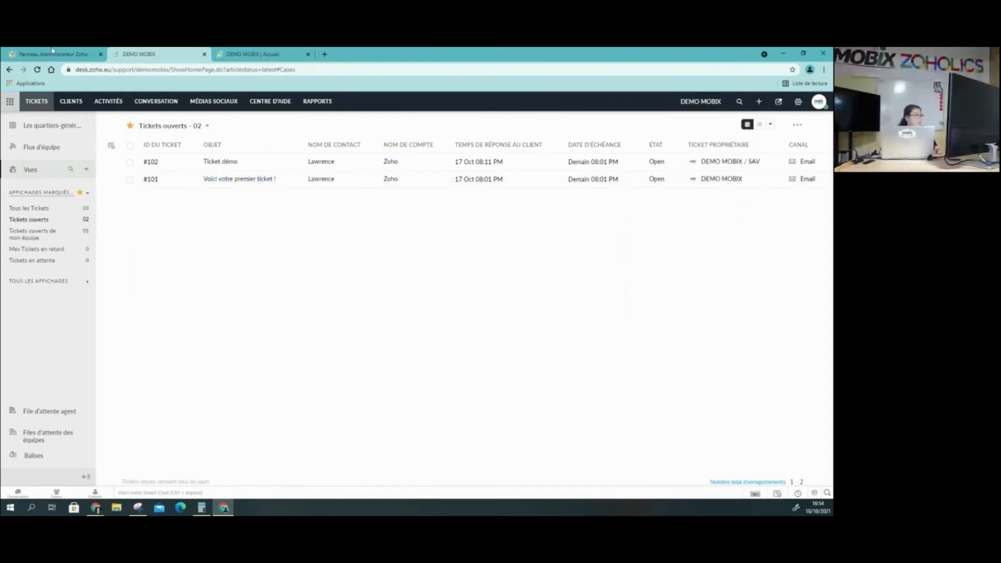
click(37, 70)
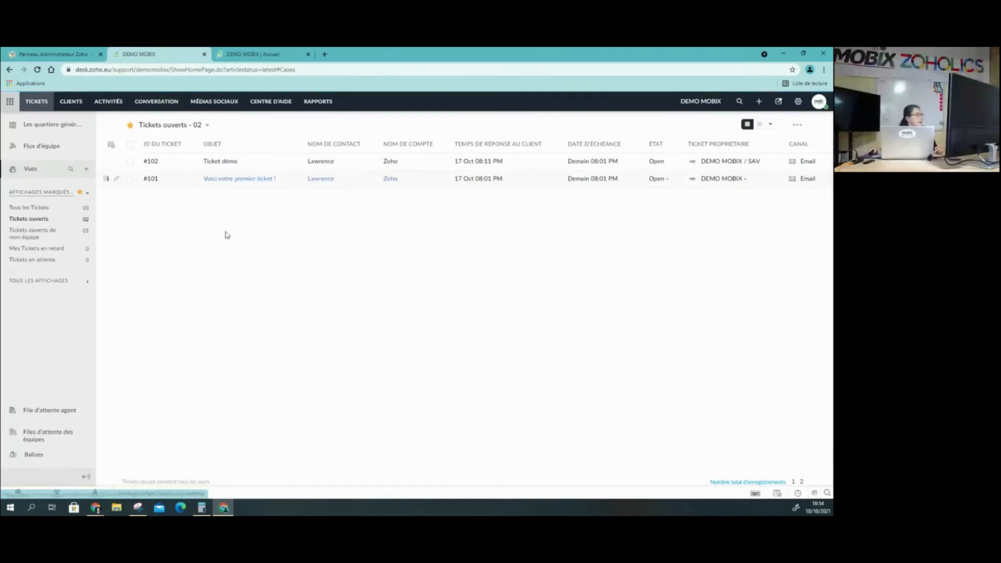
View the Conversation and Médias sociaux pages, and open the published articles of the Centre d'aide
click(171, 103)
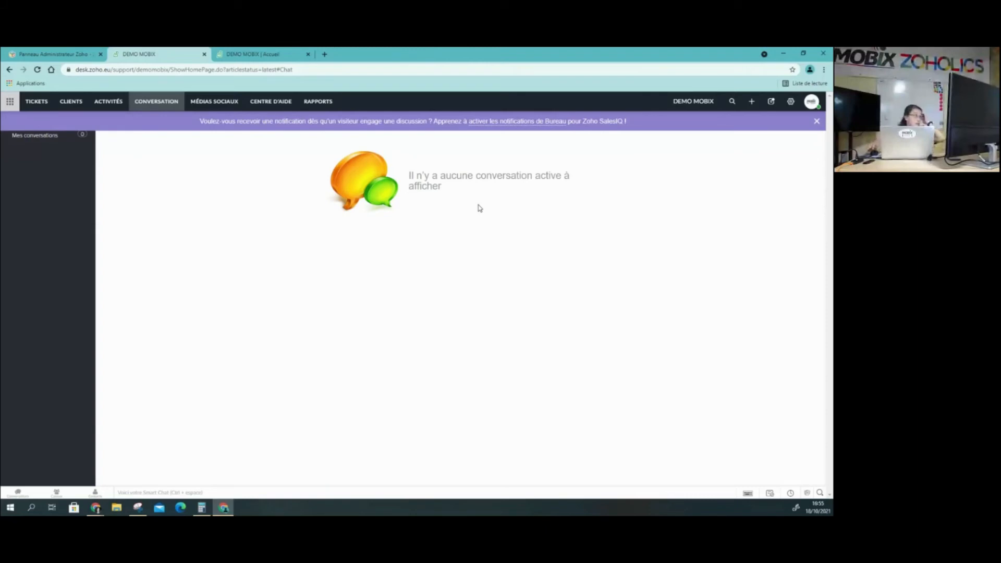
click(222, 103)
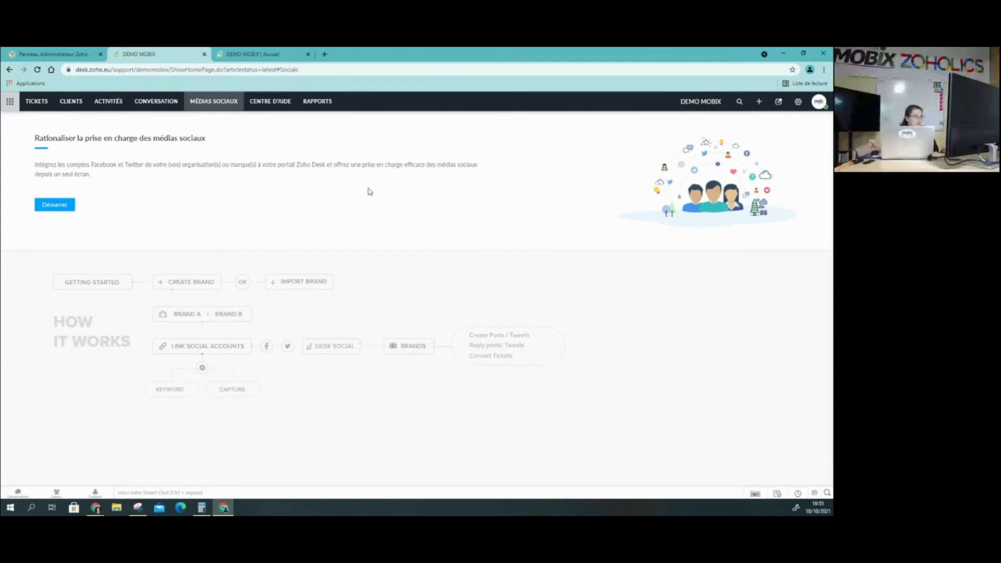
click(274, 102)
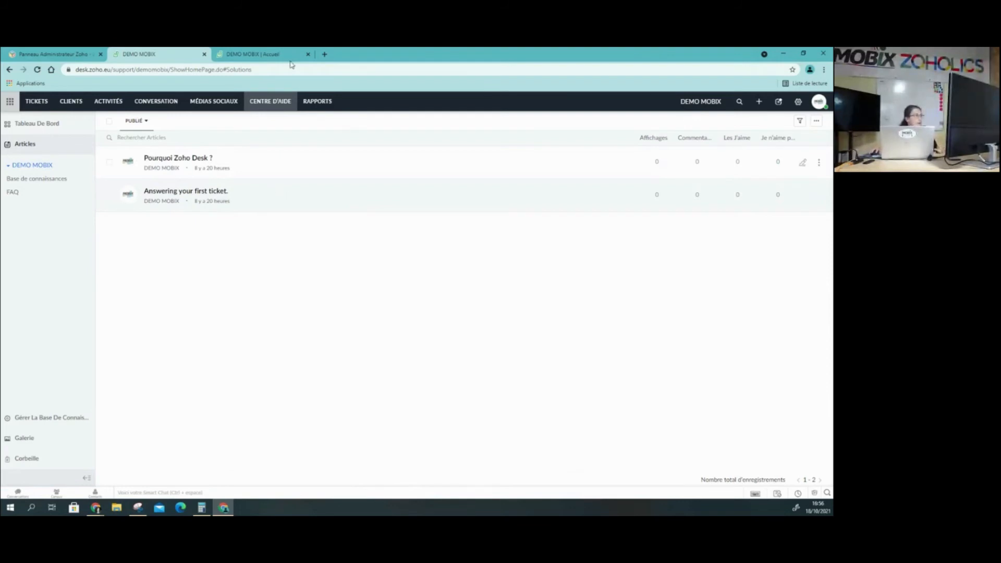
Close the chat widget on the customer portal, view the knowledge base article "Pourquoi Zoho Desk ?" and return to the Centre d'aide articles
click(272, 54)
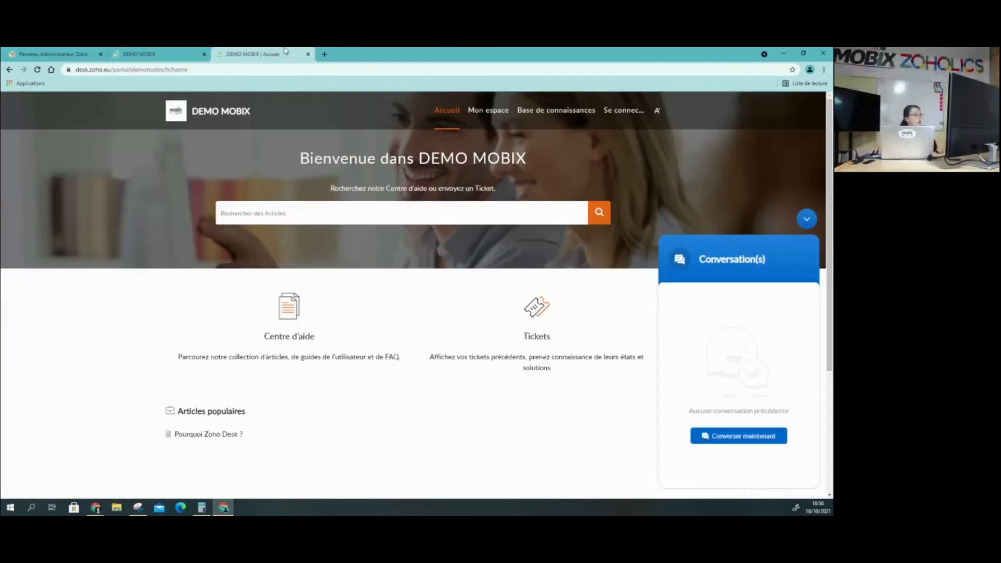
click(807, 221)
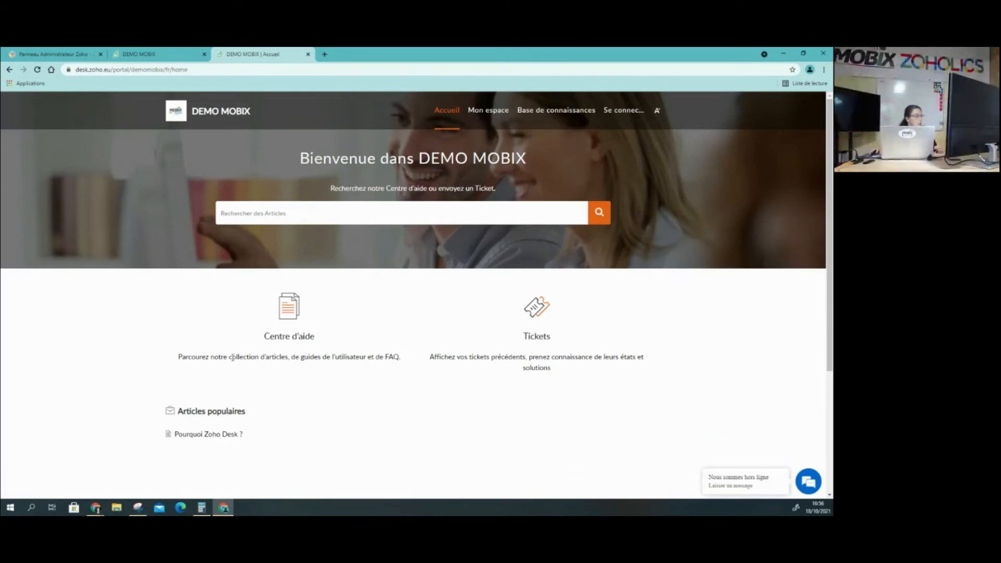
click(290, 338)
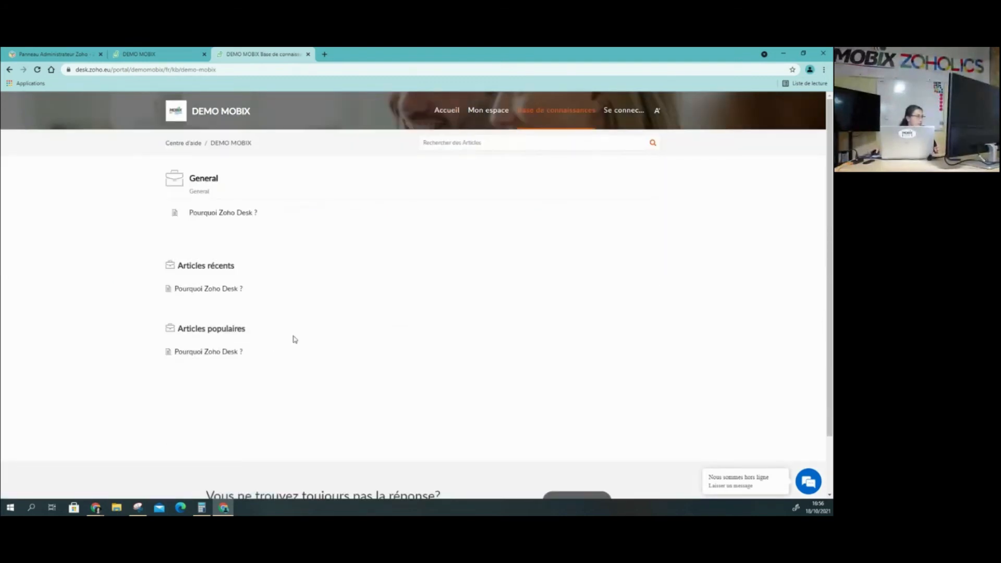
click(230, 215)
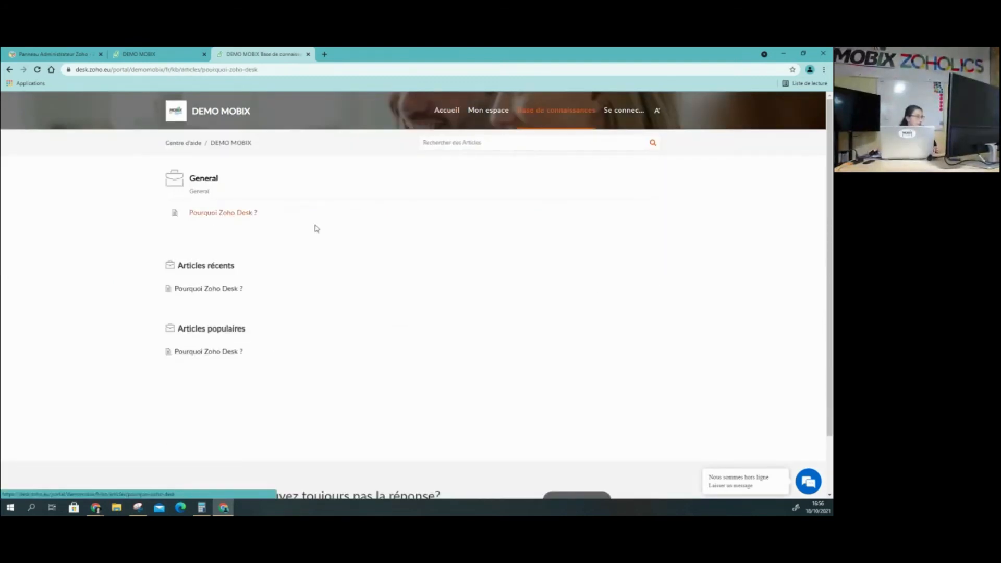
scroll(418, 350, down, 5)
scroll(418, 350, up, 5)
click(156, 54)
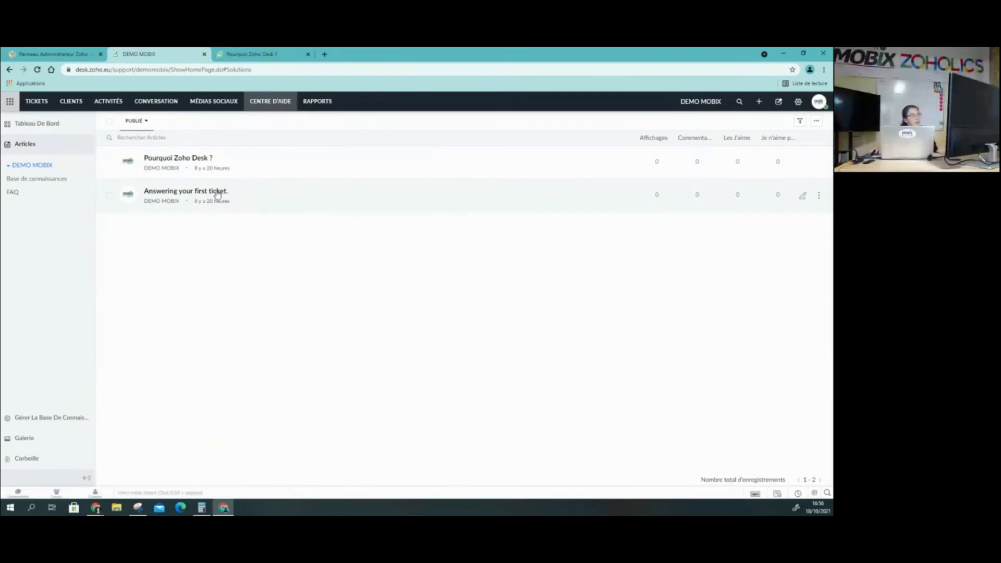
Check who can see the articles "Answering your first ticket." and "Pourquoi Zoho Desk ?" by opening each one
click(217, 191)
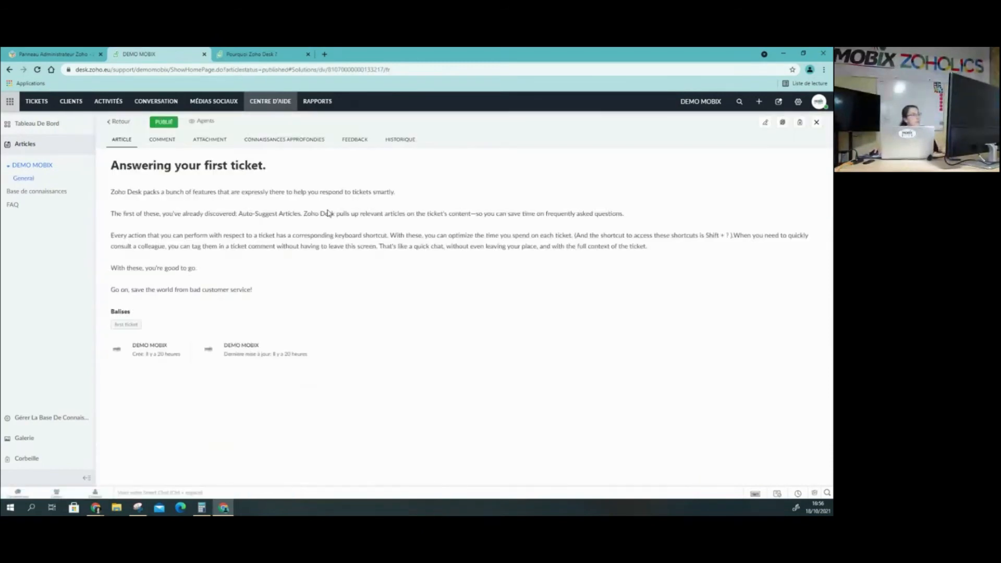
drag(188, 120, 216, 121)
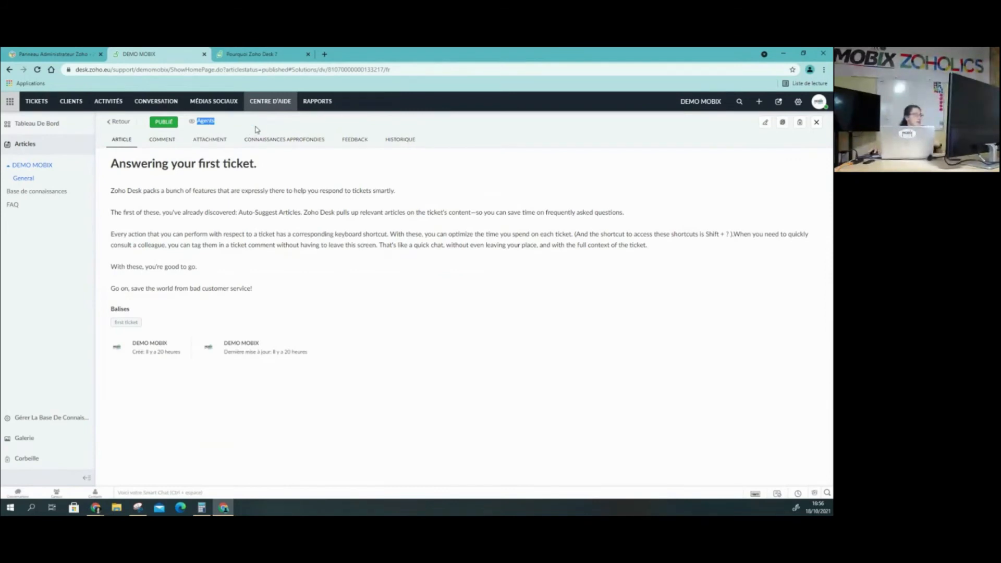
click(111, 123)
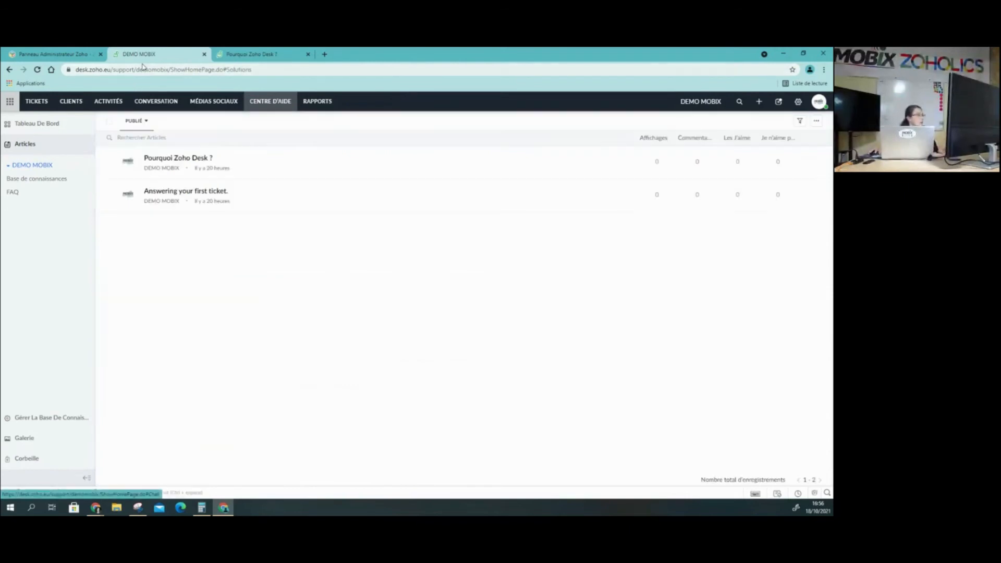
click(184, 163)
drag(252, 125, 193, 123)
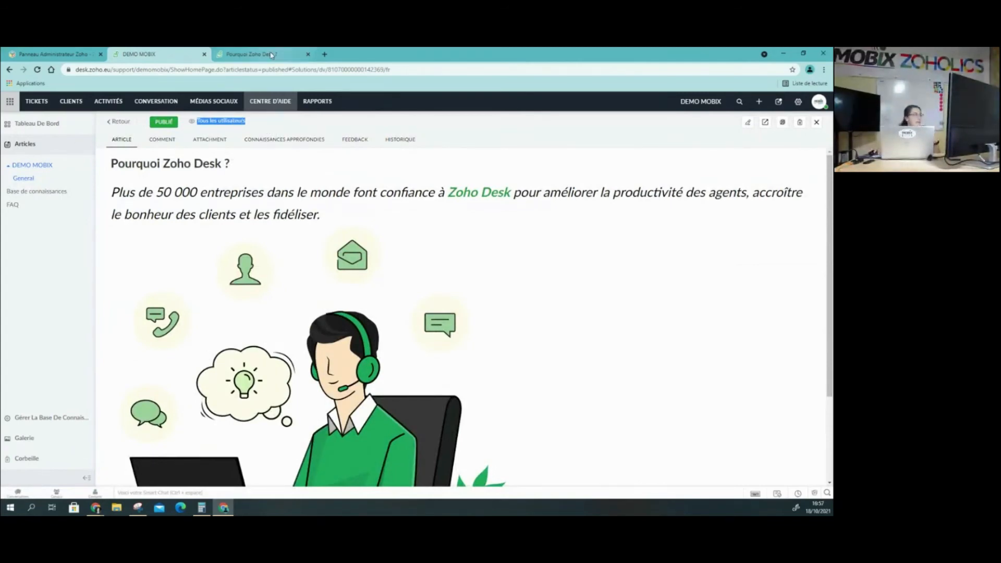
View the Mon espace sign-in page on the customer portal and return to the agent interface
key(ctrl+Tab)
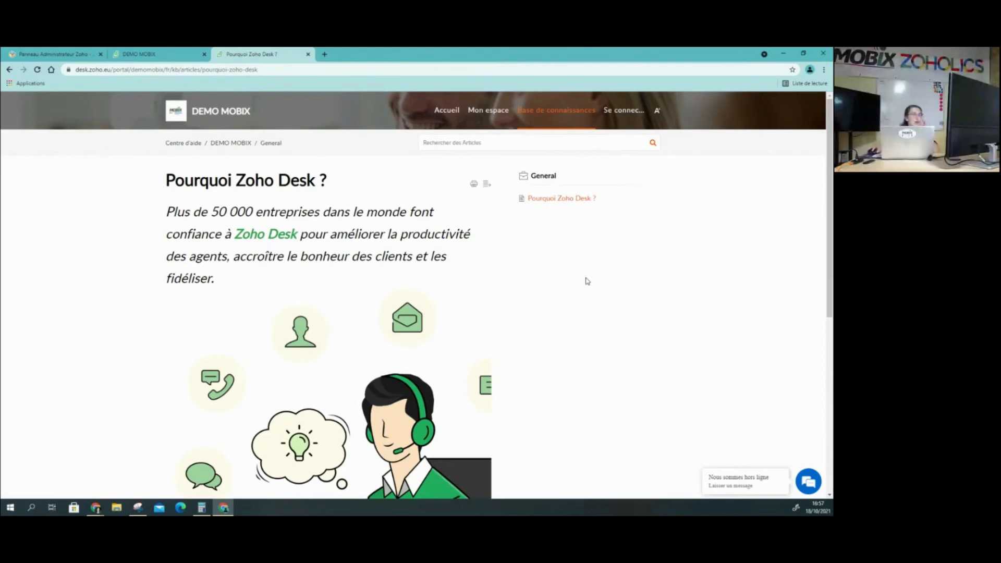
click(495, 112)
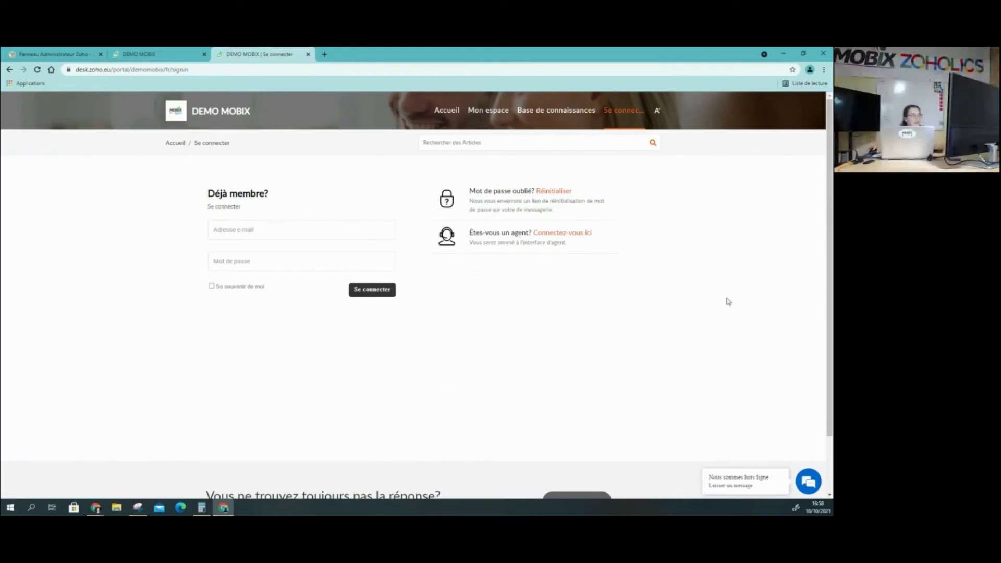
click(144, 52)
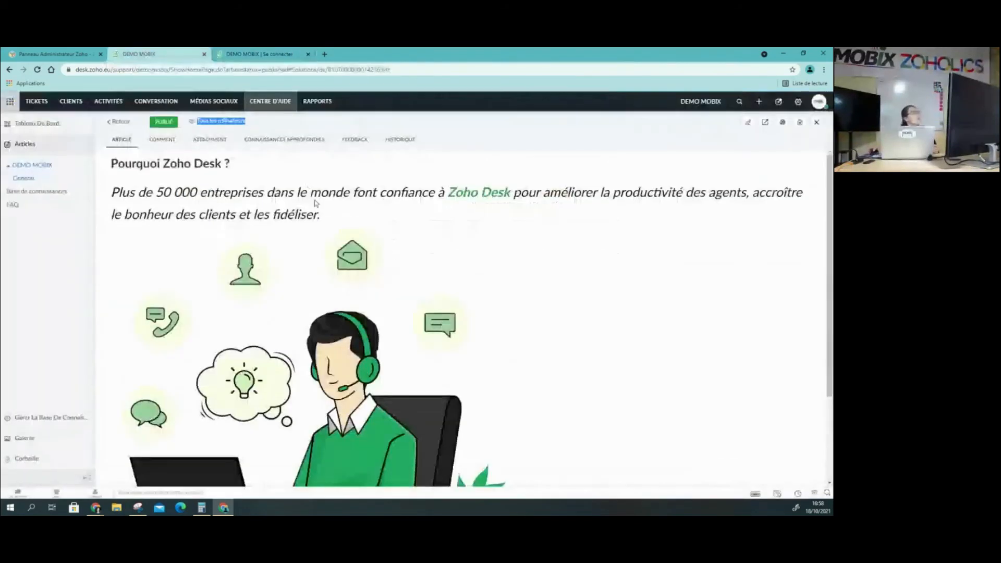
Open the Rapports overview, then examine all charts of the "Ticket statut Tableau de bord" dashboard
click(323, 104)
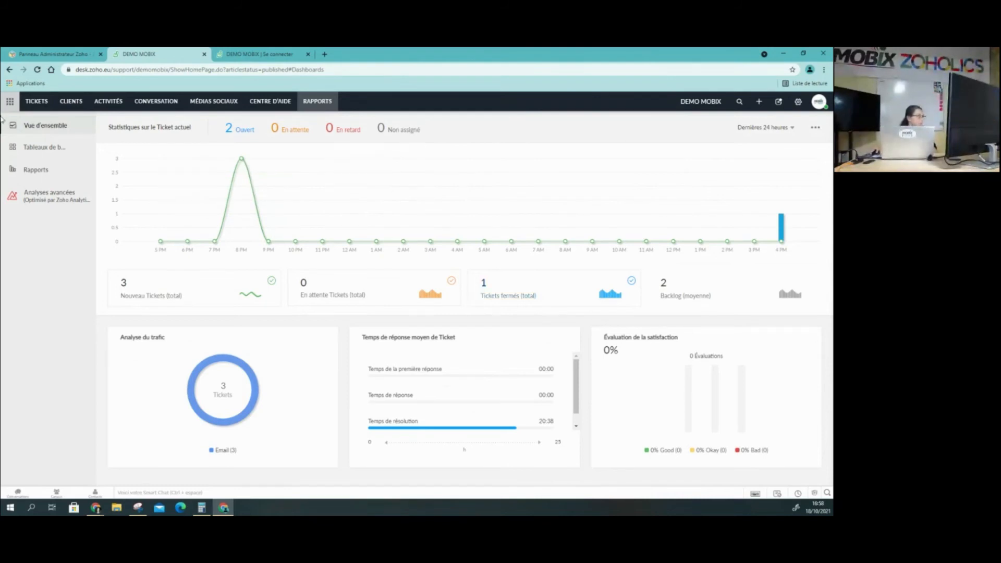
click(45, 149)
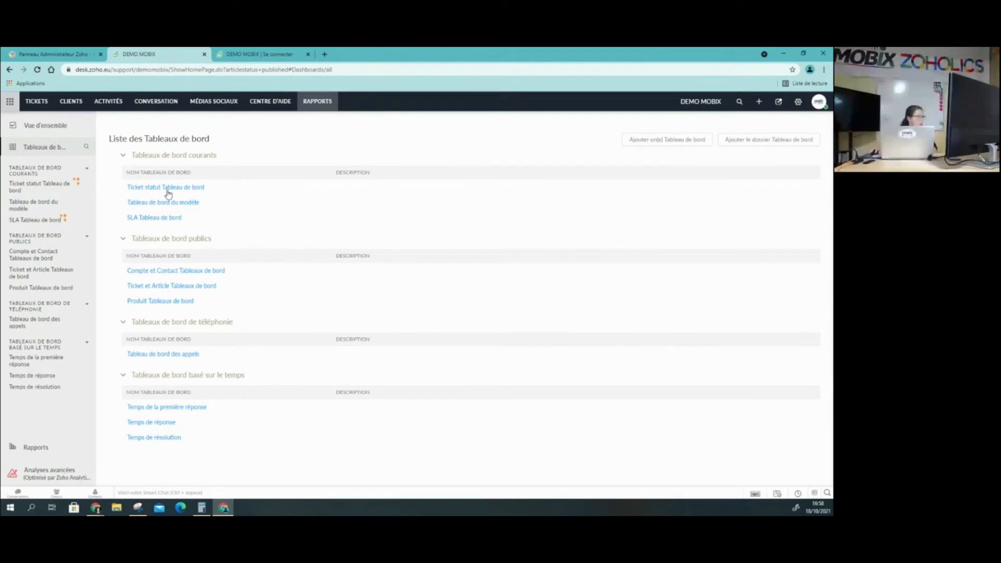
click(167, 188)
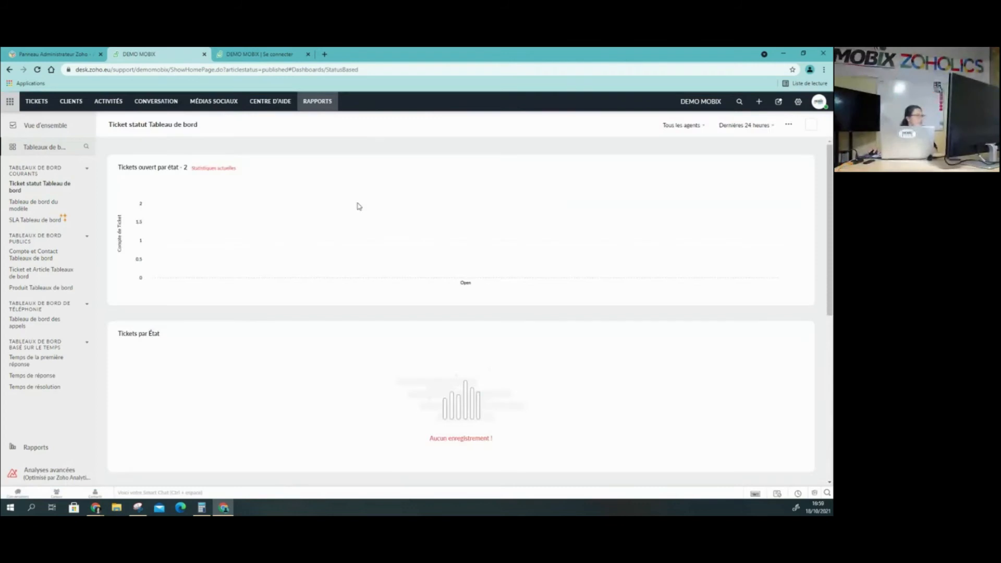
scroll(414, 353, down, 3)
scroll(413, 313, up, 3)
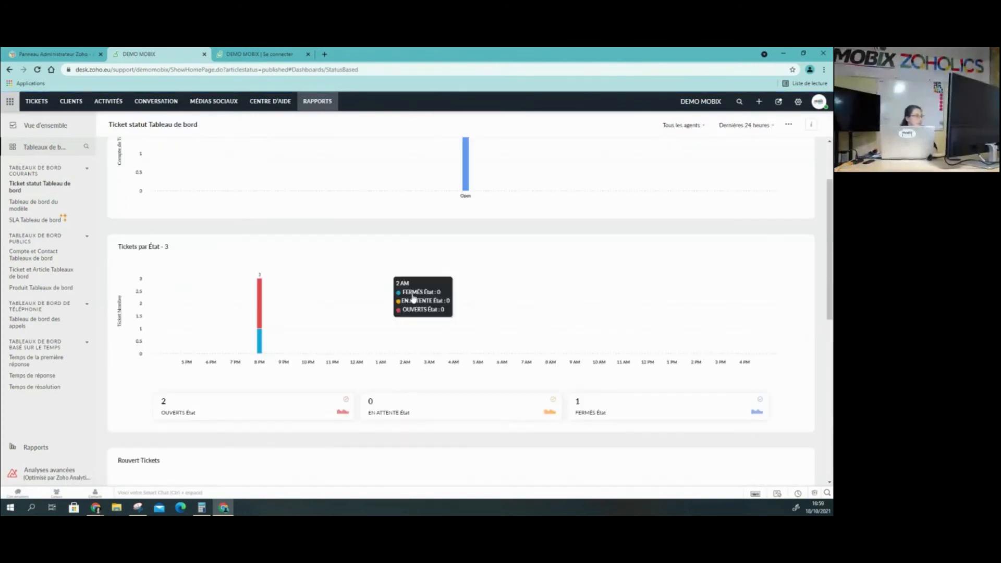
scroll(414, 250, down, 4)
scroll(307, 329, down, 5)
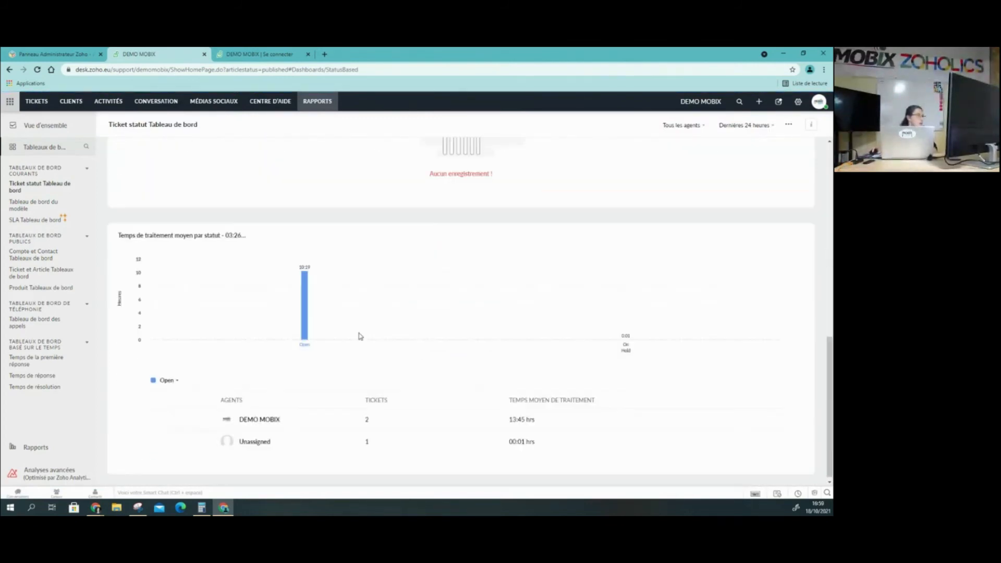
scroll(359, 333, up, 10)
scroll(137, 307, up, 1)
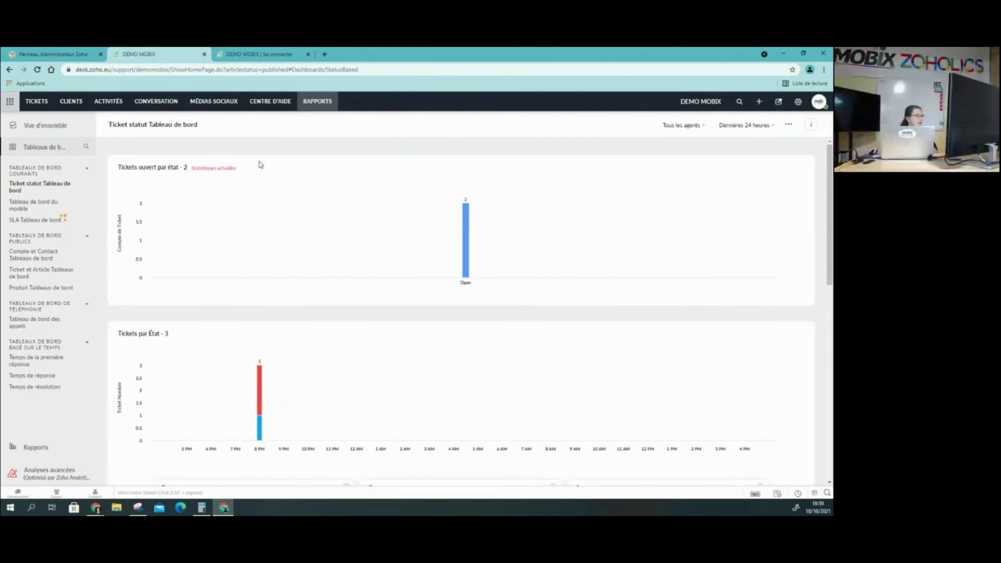
scroll(162, 166, down, 6)
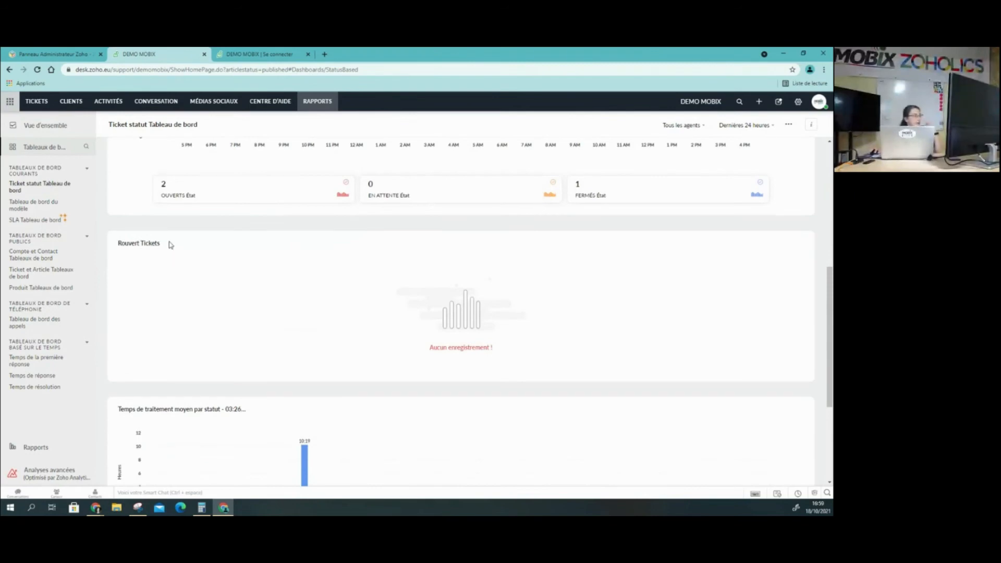
scroll(248, 294, down, 3)
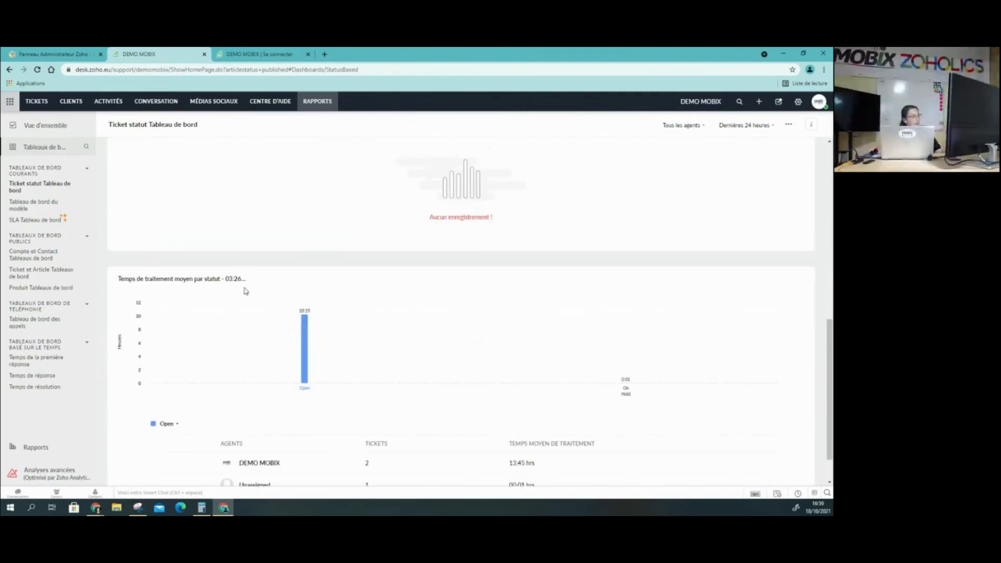
scroll(246, 288, down, 1)
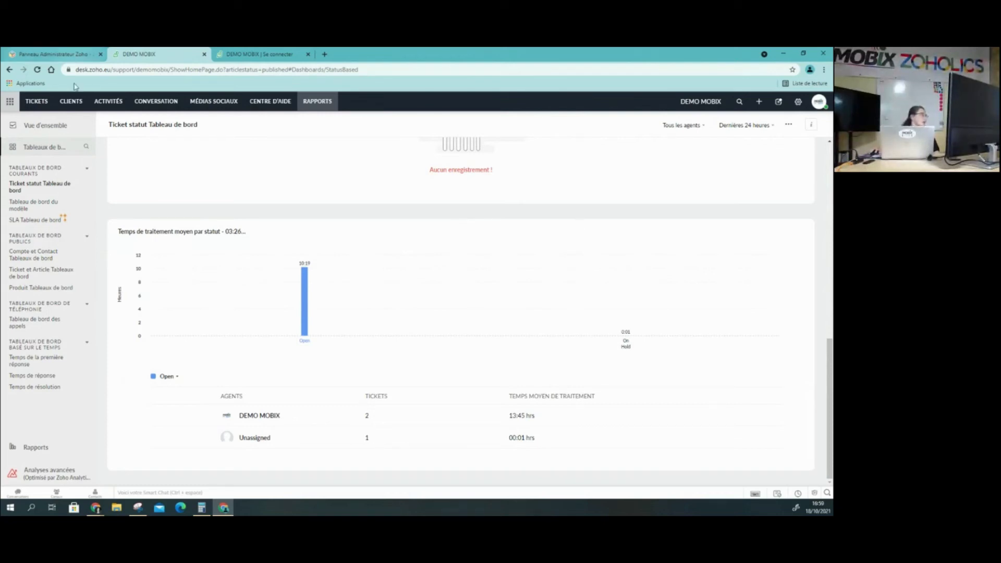
Examine the "Temps de réponse" dashboard, including response times per channel and per agent
click(41, 377)
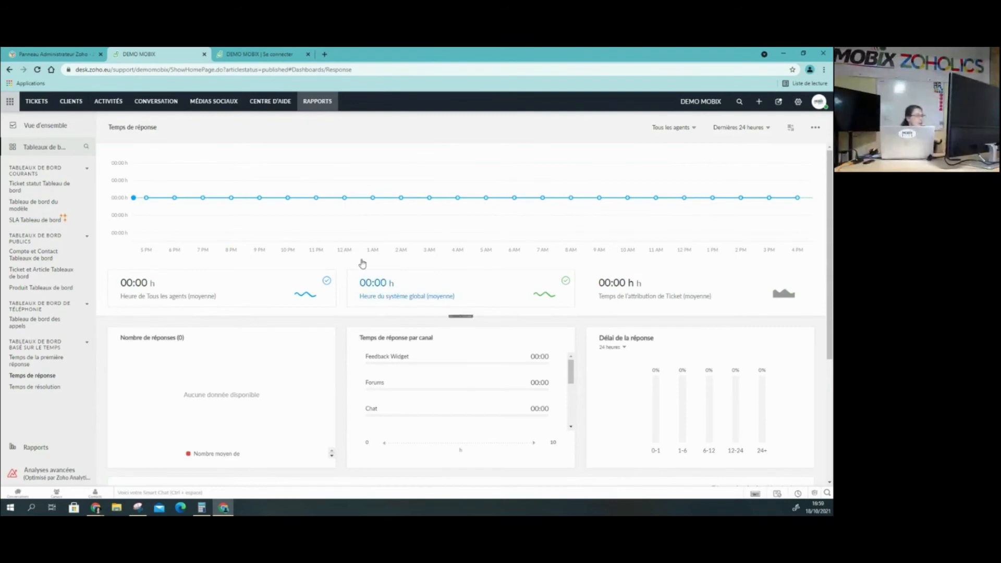
scroll(611, 253, down, 3)
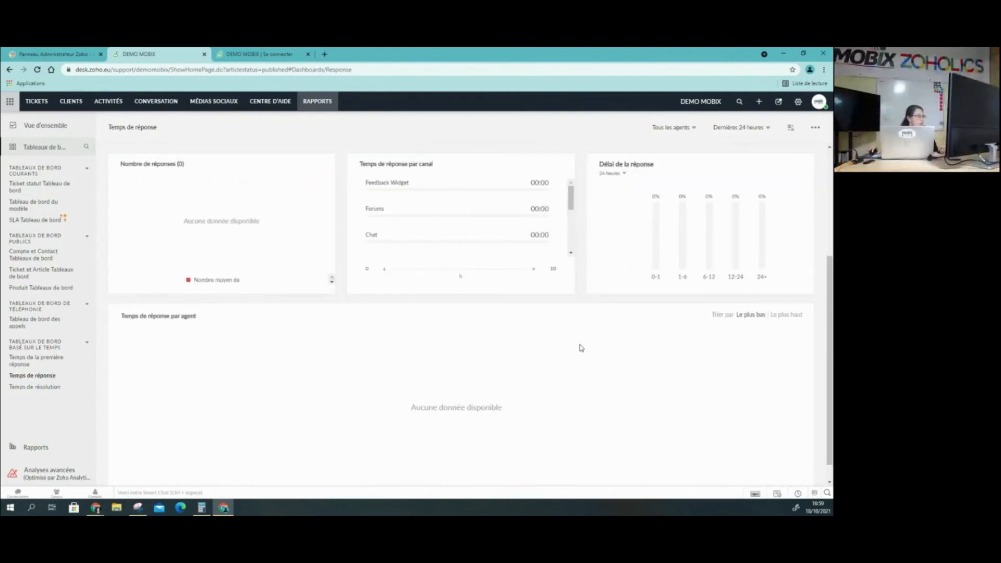
scroll(580, 346, up, 3)
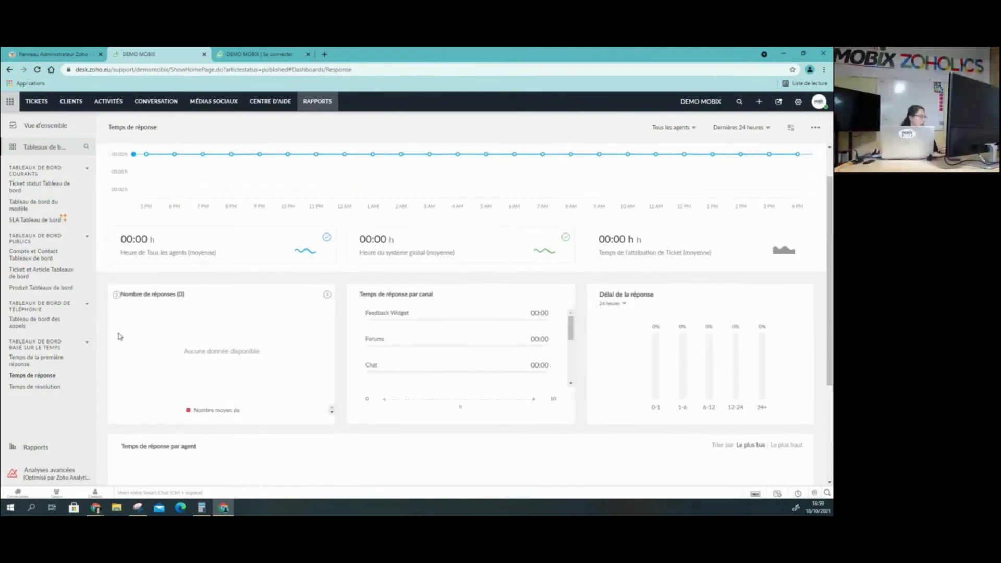
Browse the full list of available reports, from Ticket Rapports down to Rapports statique
click(37, 449)
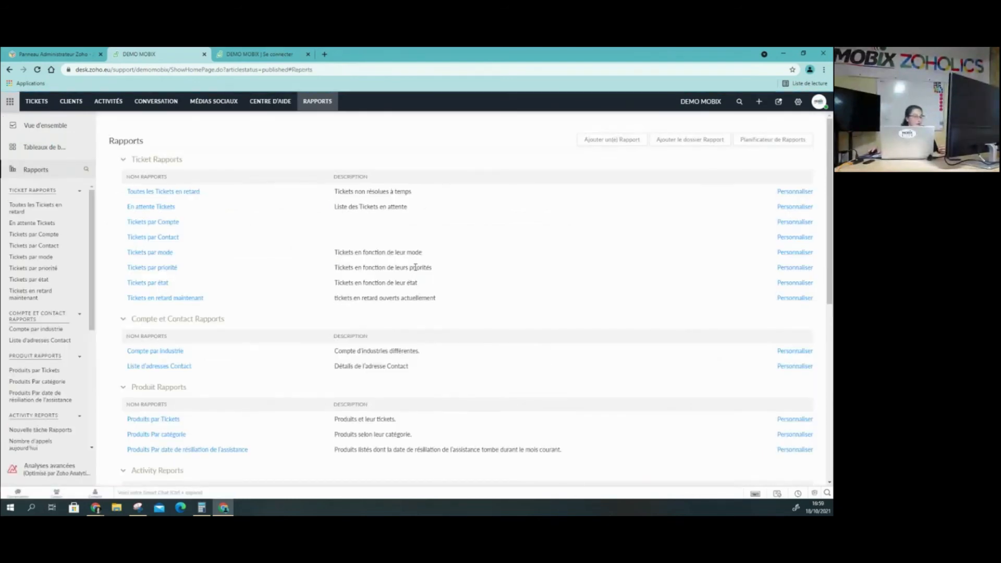
scroll(454, 207, down, 2)
scroll(434, 273, down, 4)
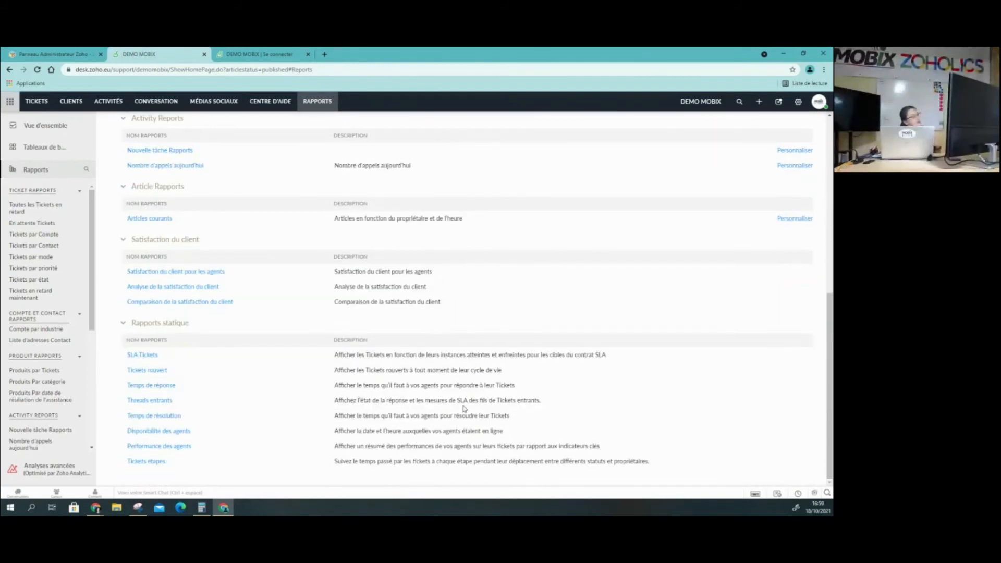
scroll(455, 416, up, 6)
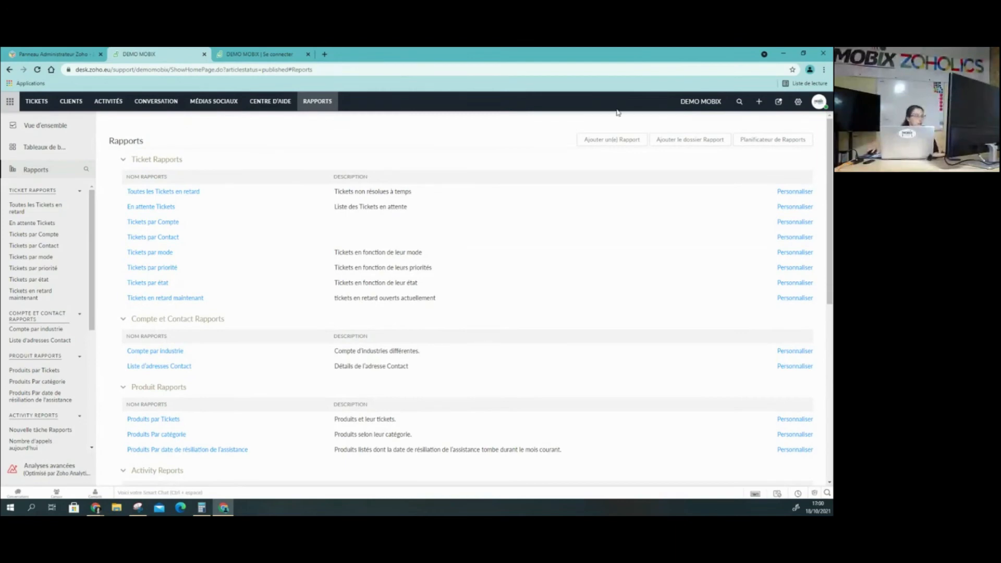
Start a new report on the Tickets module without any associated modules and continue to the report type choice
click(614, 140)
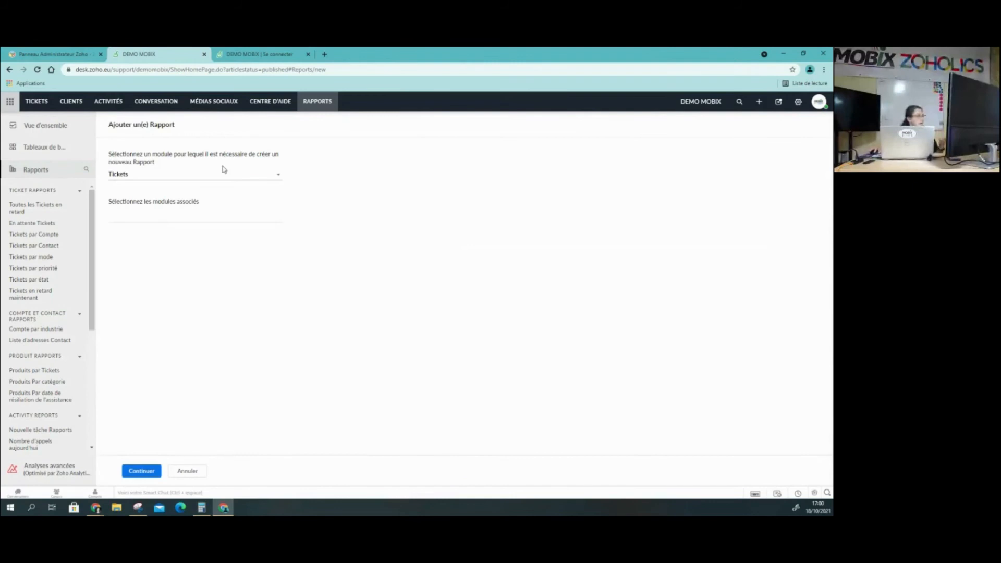
click(232, 174)
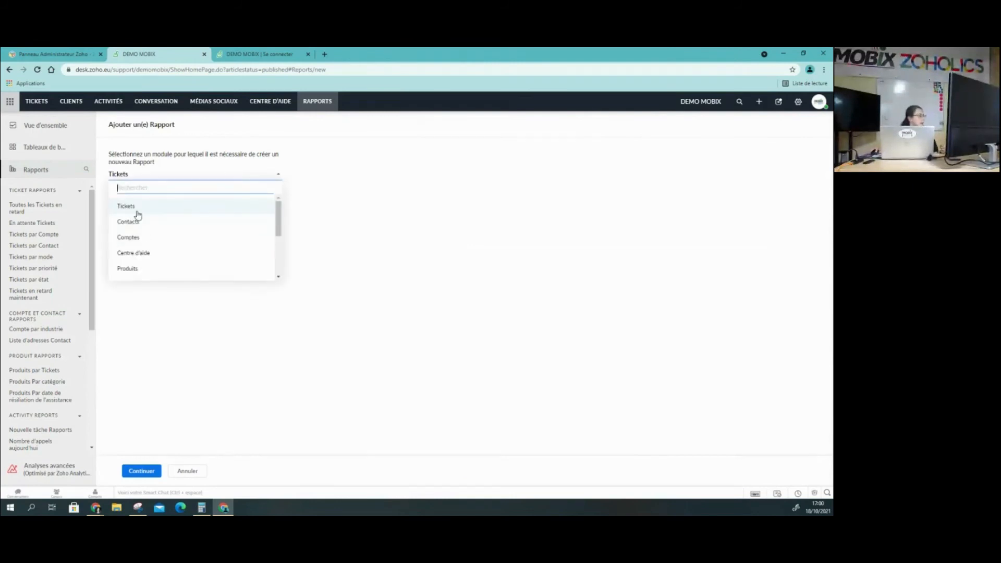
click(134, 208)
click(192, 214)
click(380, 402)
click(137, 475)
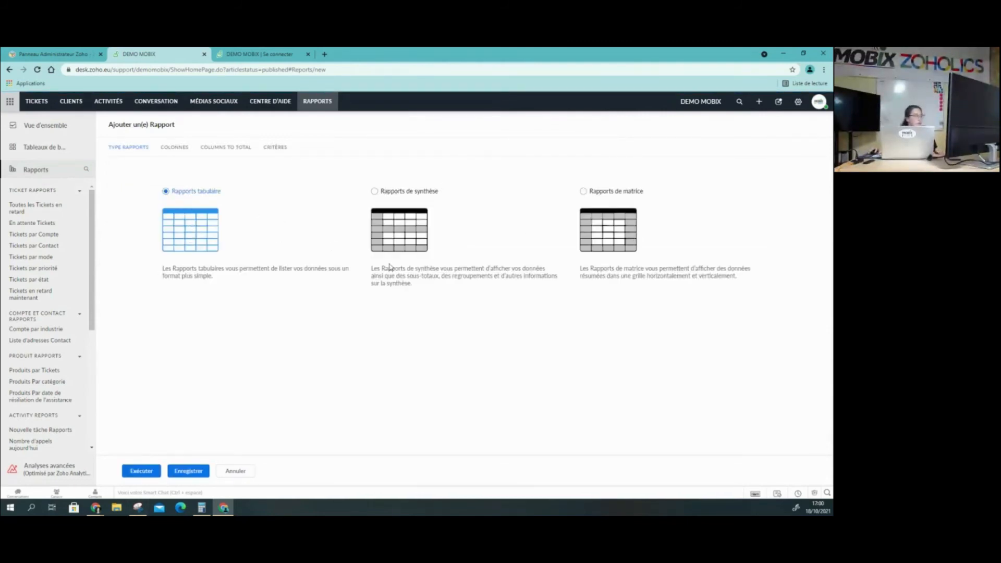
Choose "Rapports de synthèse" as the new report's type and open its column selection
click(384, 191)
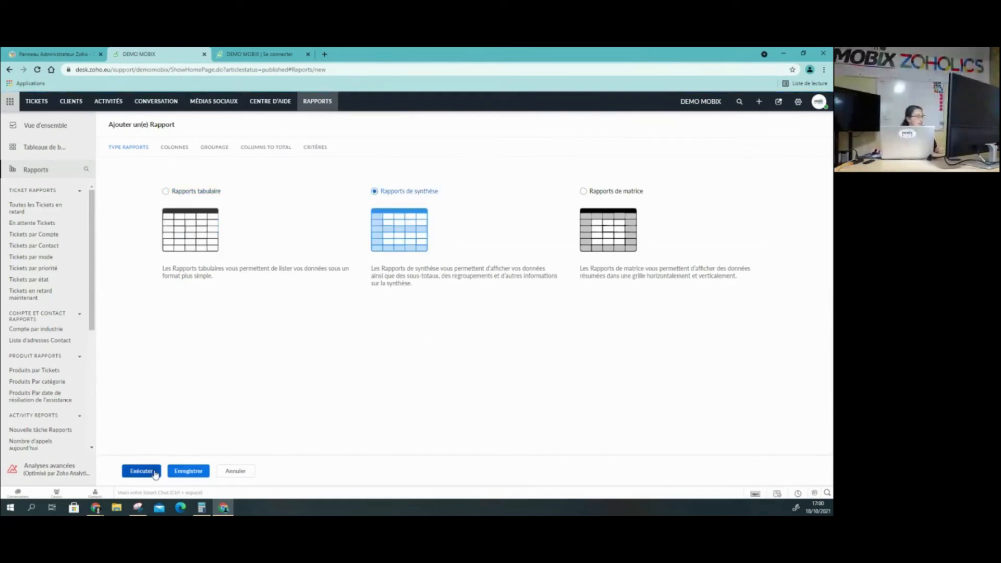
click(197, 475)
click(349, 256)
click(175, 155)
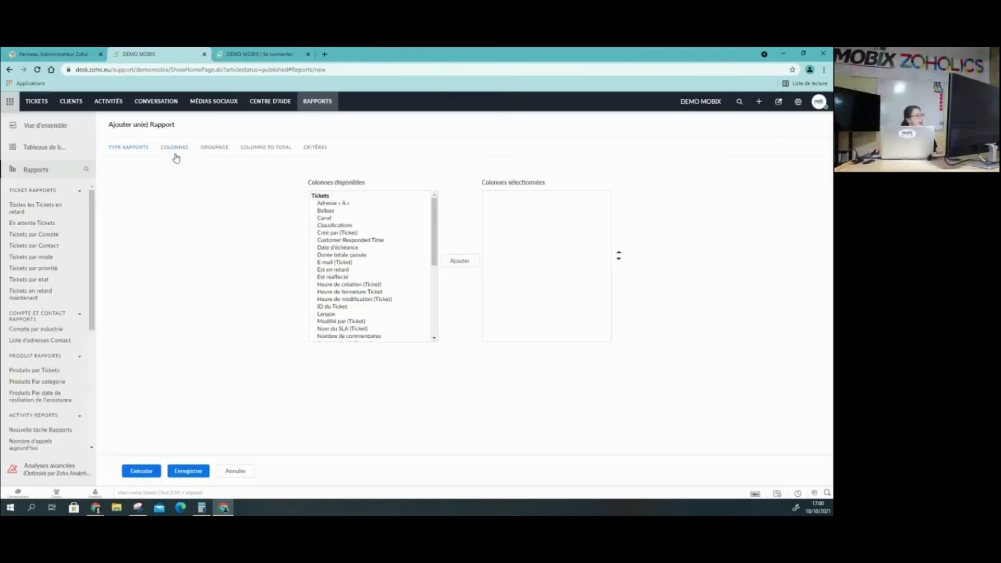
Add the Canal and E-mail (Ticket) columns to the new report
click(340, 203)
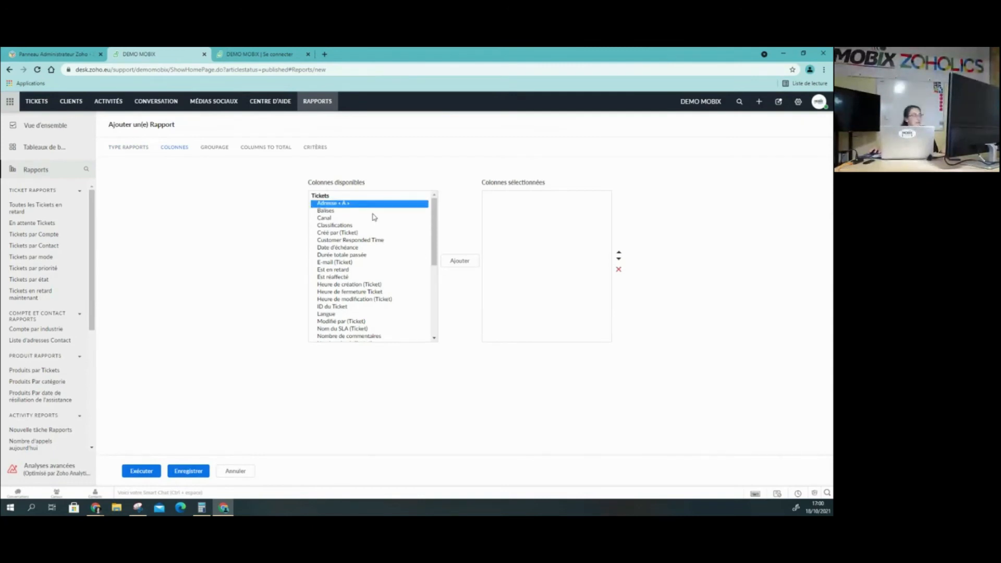
click(336, 217)
click(460, 259)
click(370, 255)
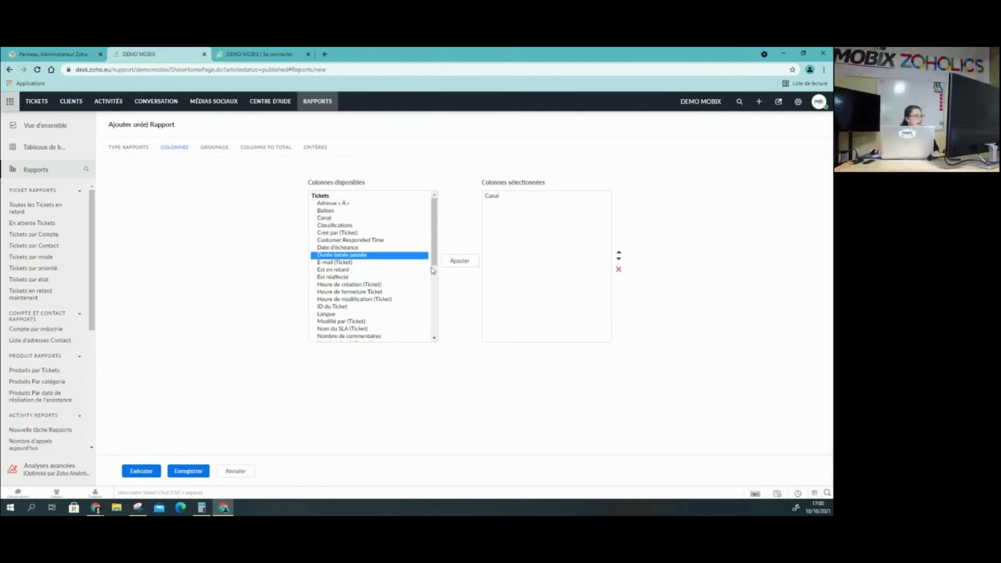
click(347, 263)
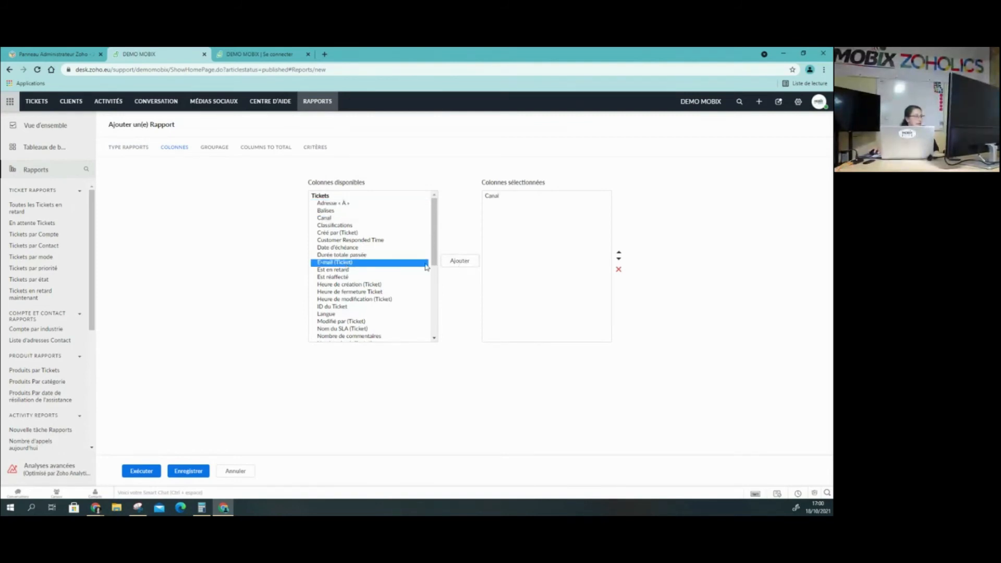
click(458, 261)
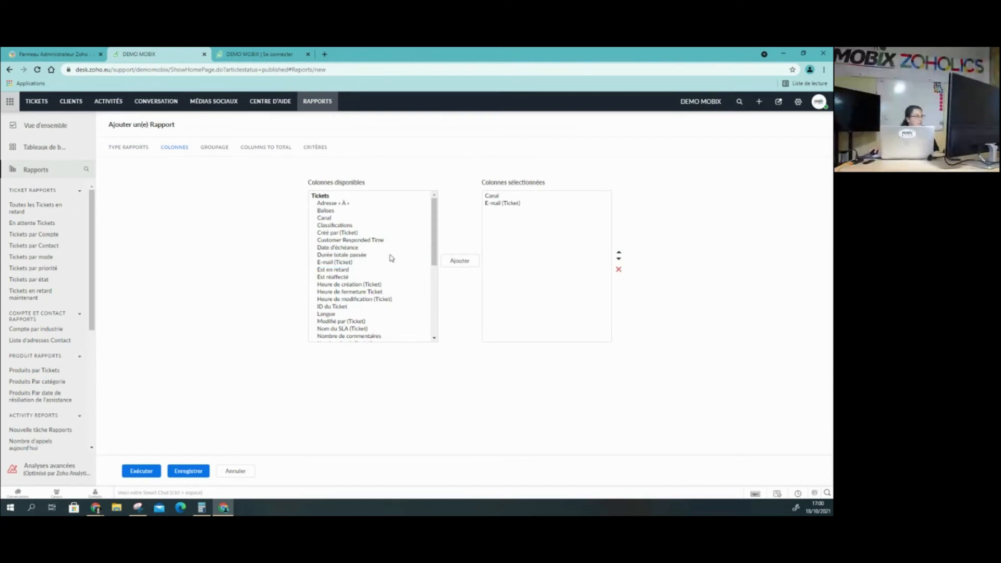
Look through the grouping, column total and criteria settings of the new report and cancel its creation
click(217, 148)
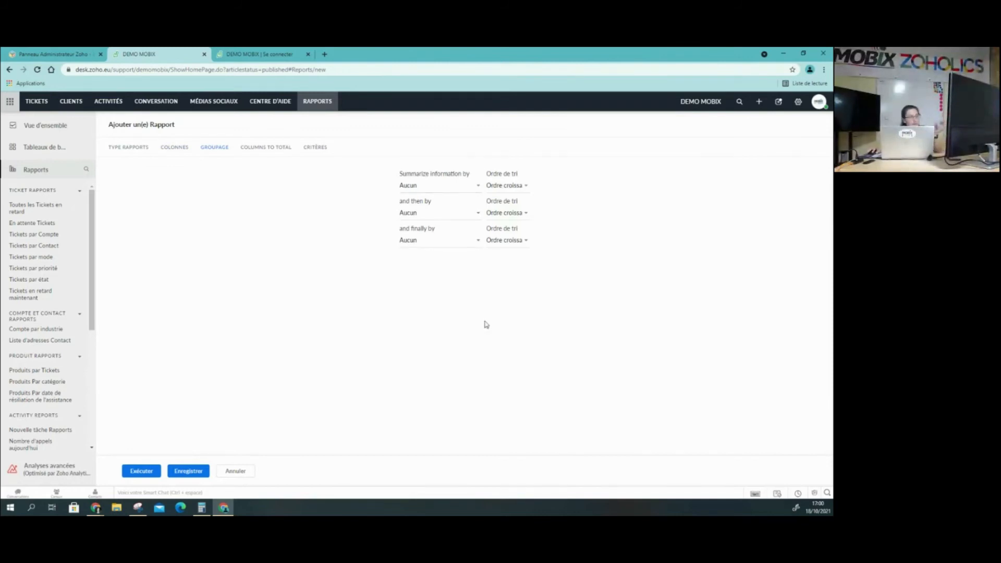
click(269, 150)
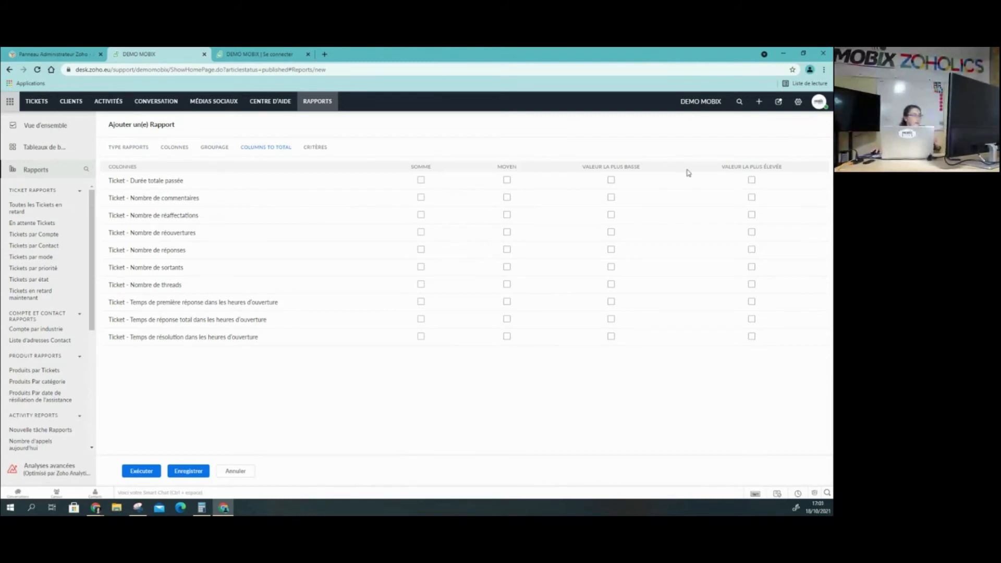
click(315, 147)
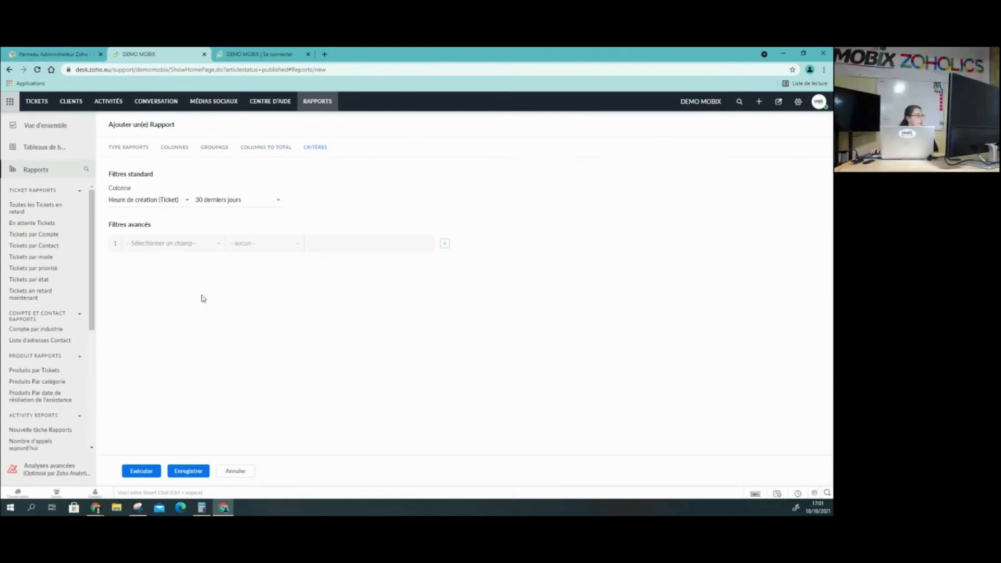
click(240, 473)
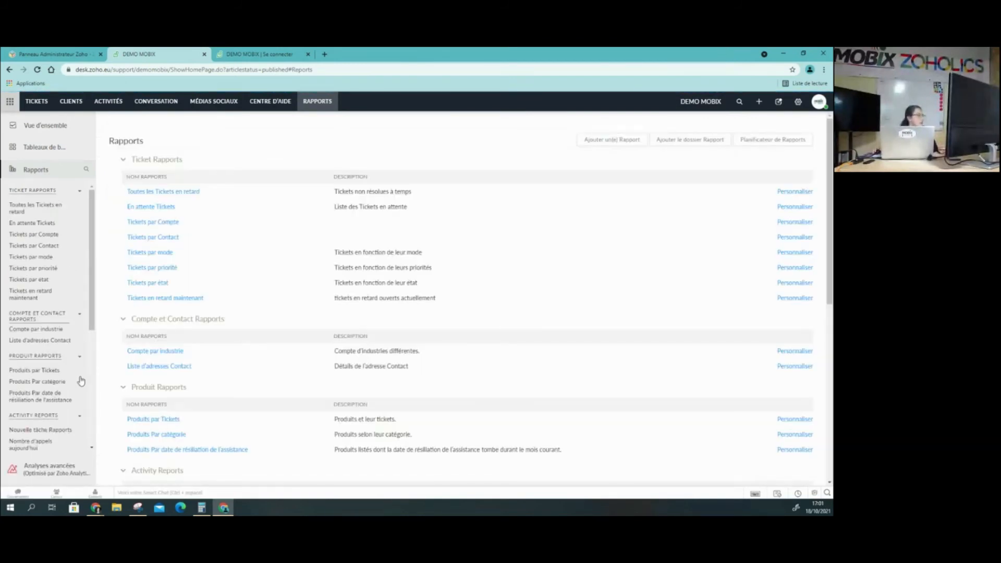
Open the Analyses avancées workspace in Zoho Analytics and look through its dashboards and the Zoho Desk Modules (Data) folder
scroll(73, 396, down, 4)
click(59, 472)
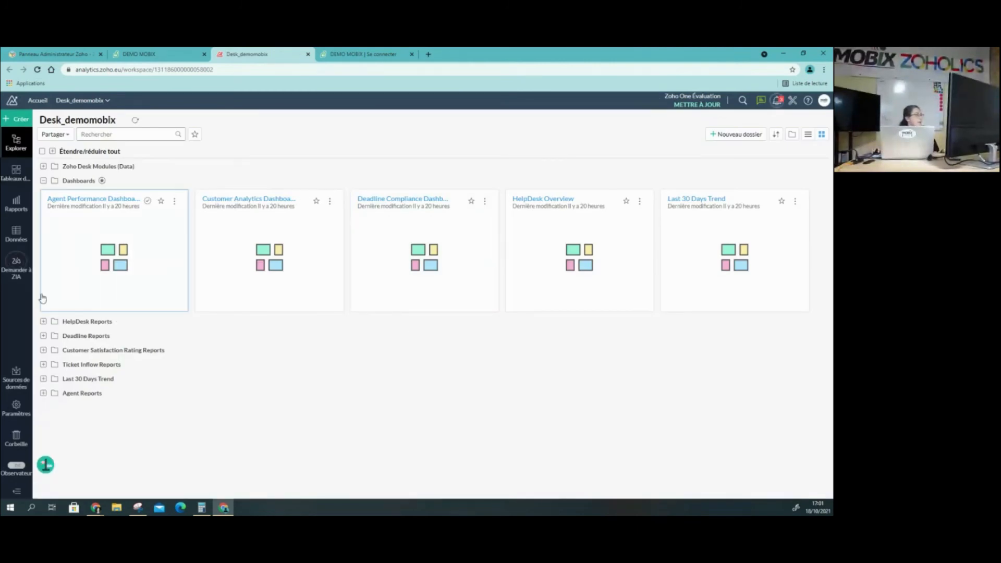
click(16, 172)
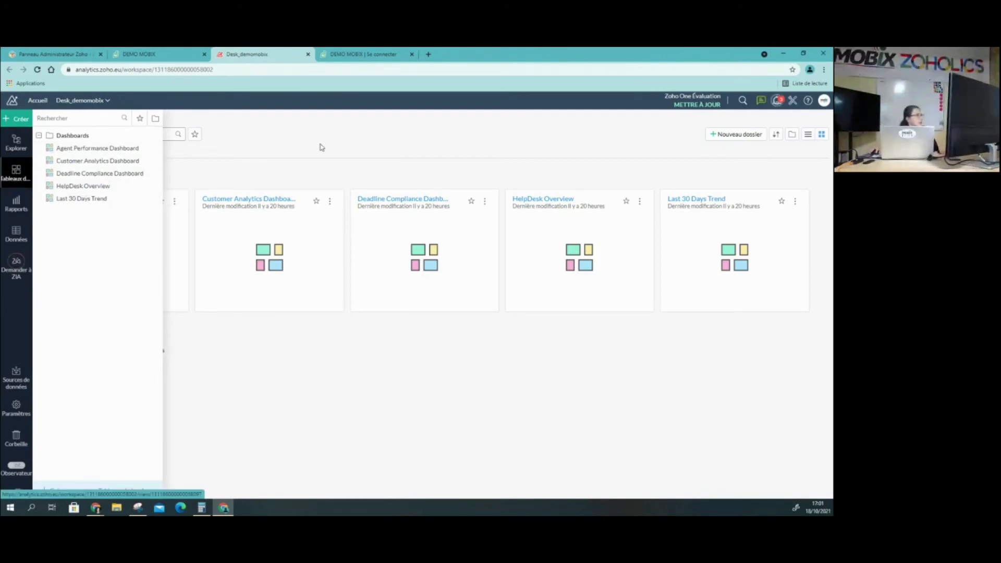
click(337, 170)
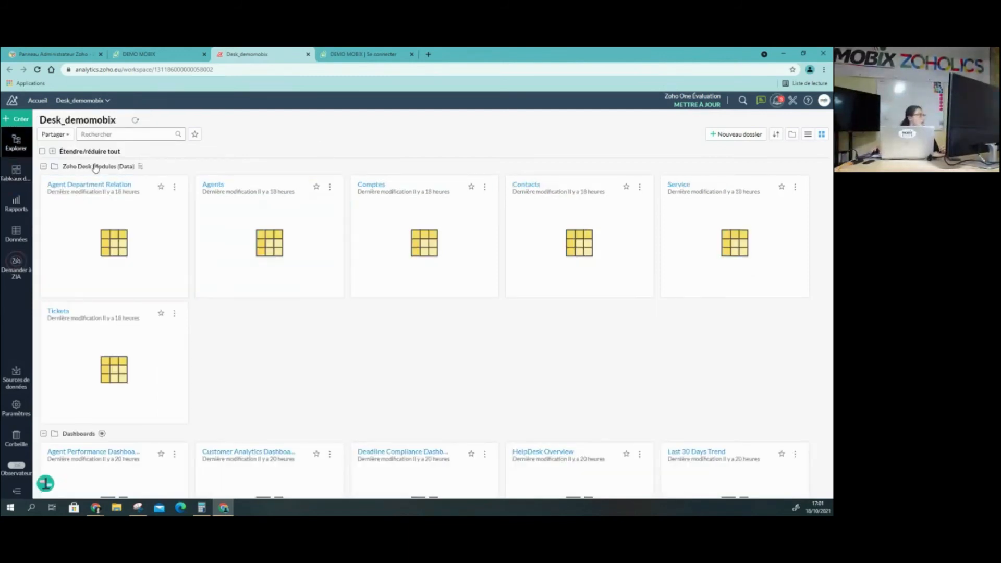
scroll(96, 167, down, 3)
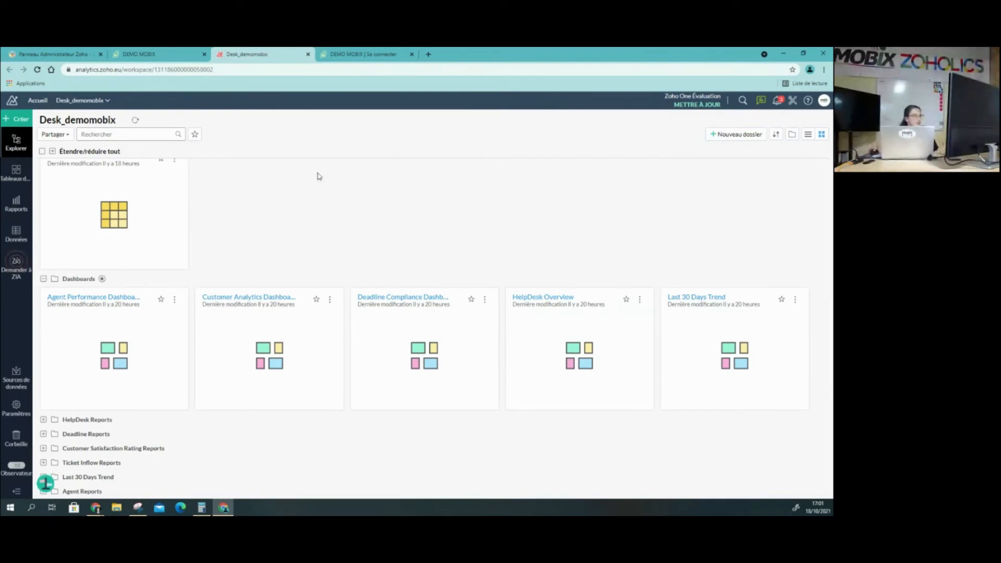
Return to Zoho Desk, look through its report list and open the Règles d'affectation settings
click(159, 54)
scroll(50, 338, down, 1)
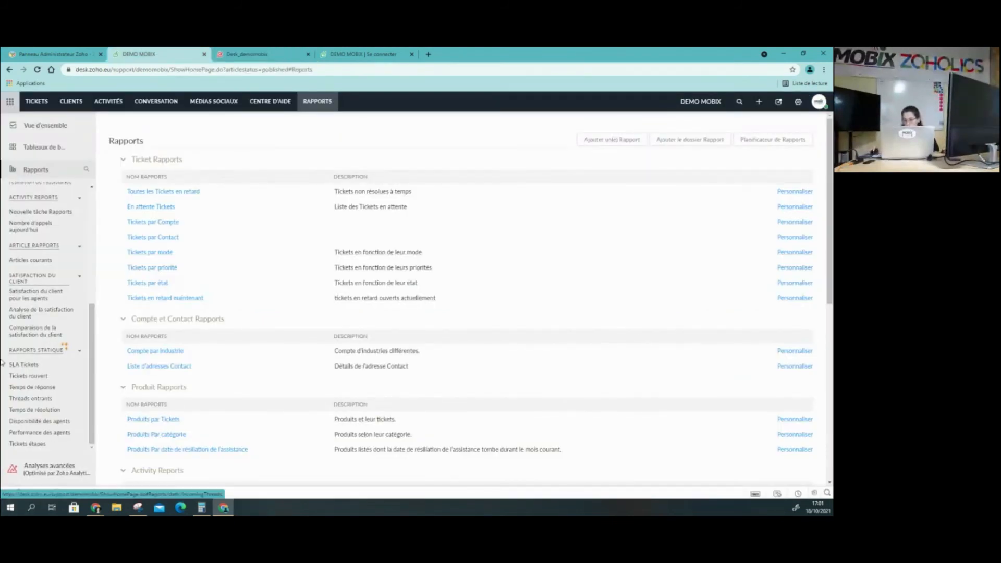
scroll(18, 382, up, 5)
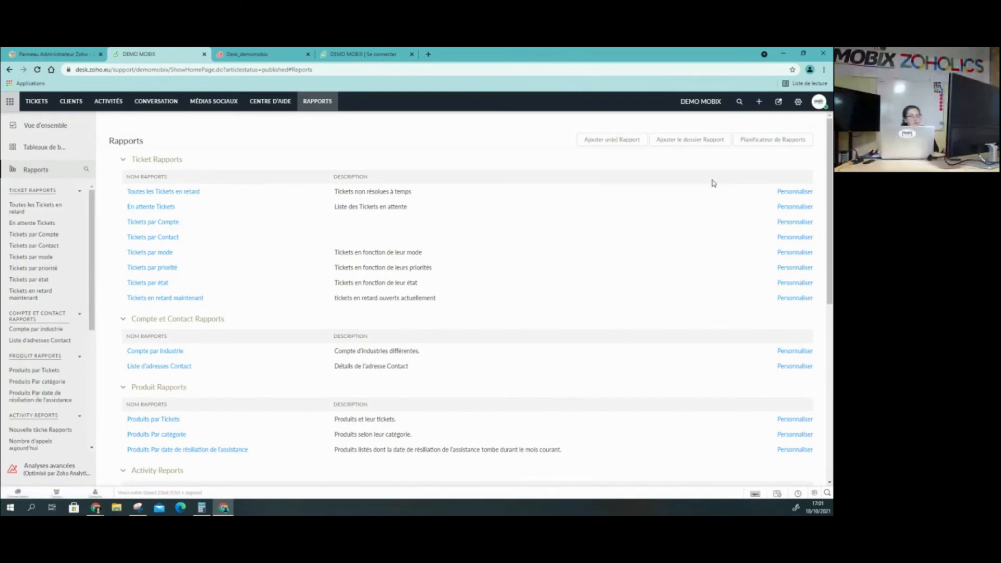
click(797, 103)
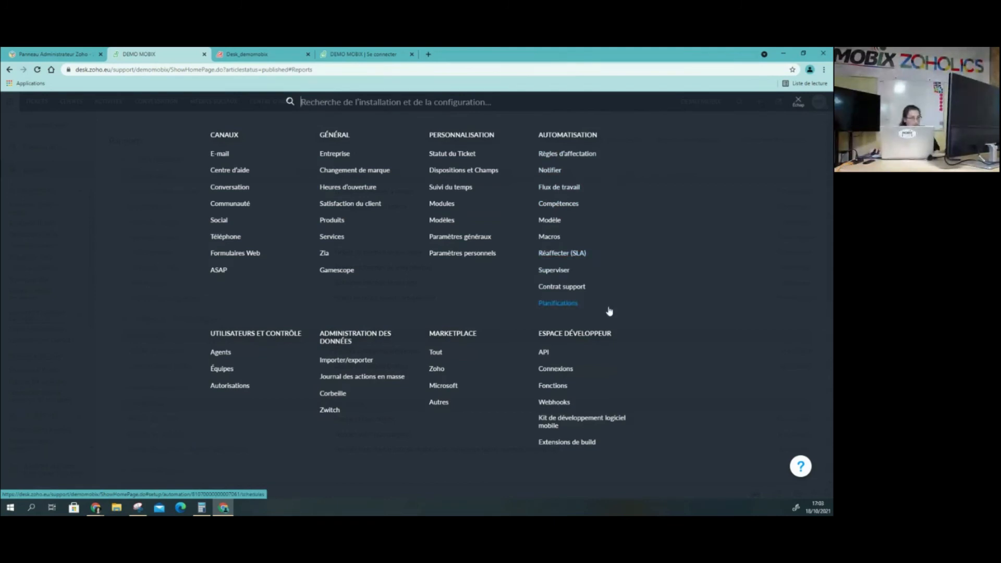
click(589, 155)
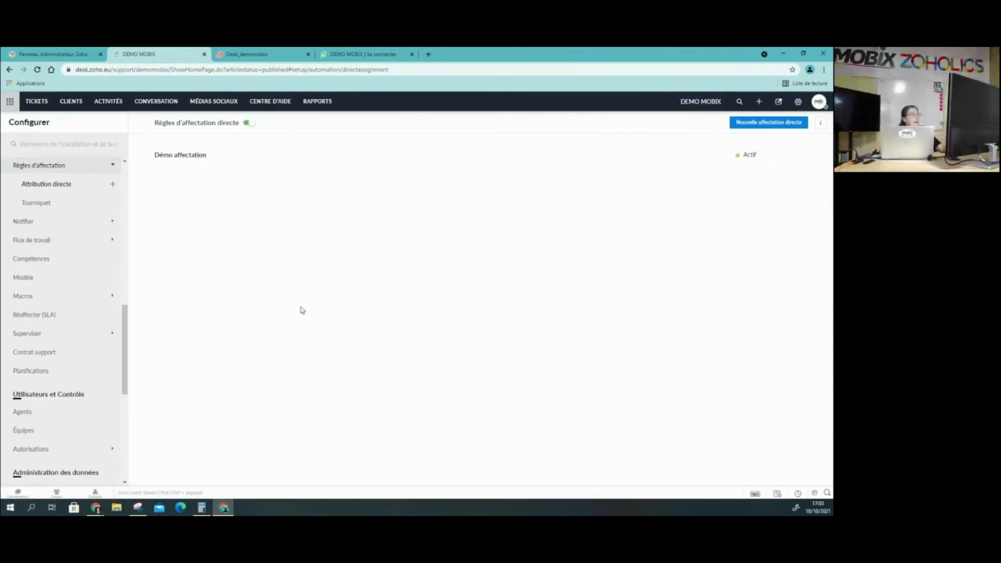
View the Zoho integrations in the Marketplace settings and the list of installed extensions
click(798, 103)
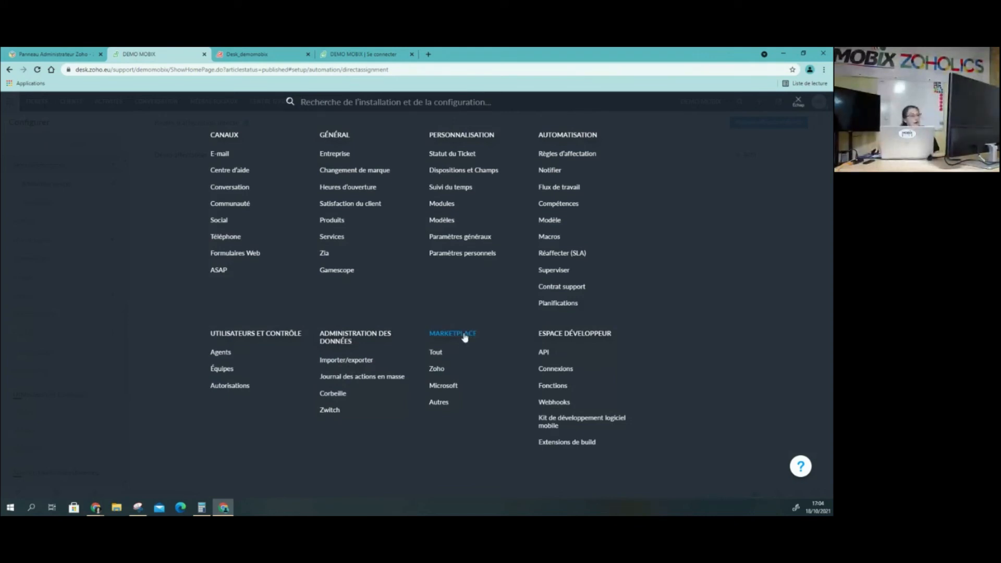
click(437, 369)
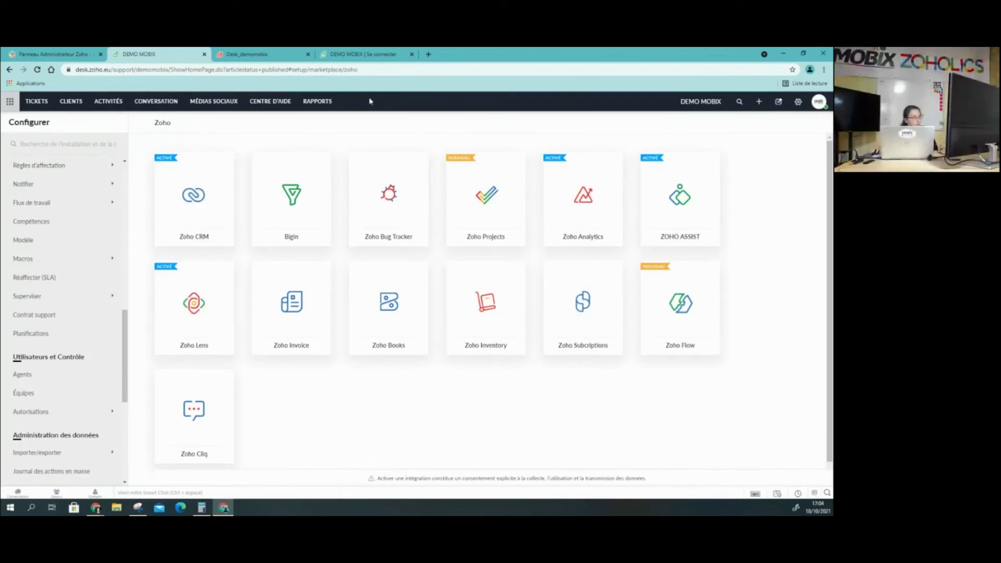
scroll(94, 397, down, 5)
scroll(94, 398, down, 1)
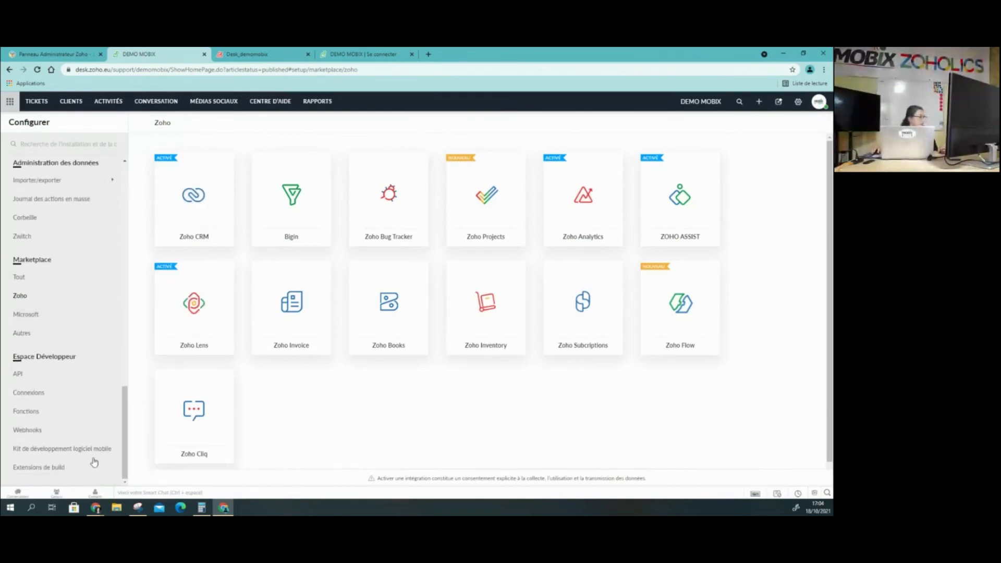
click(22, 278)
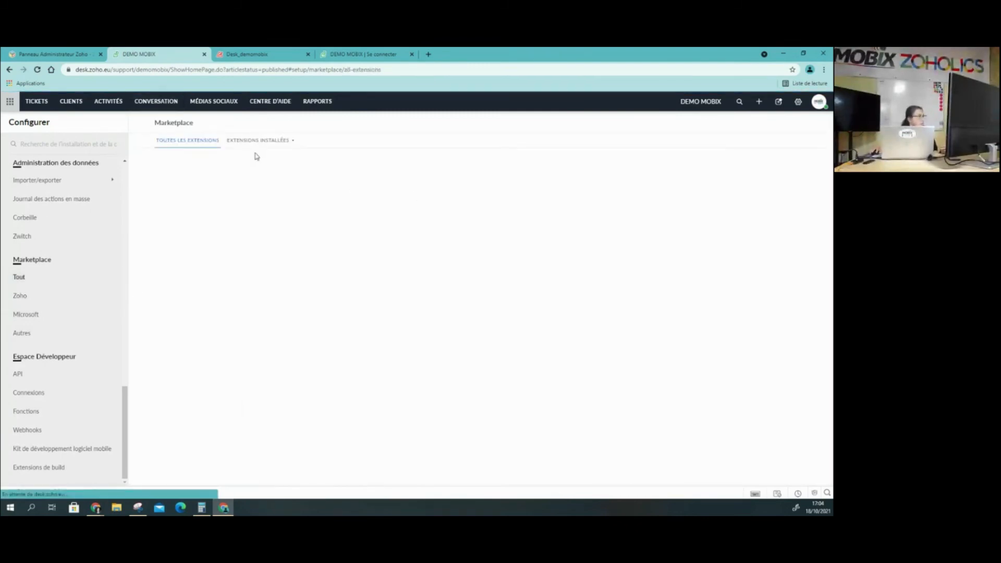
click(258, 140)
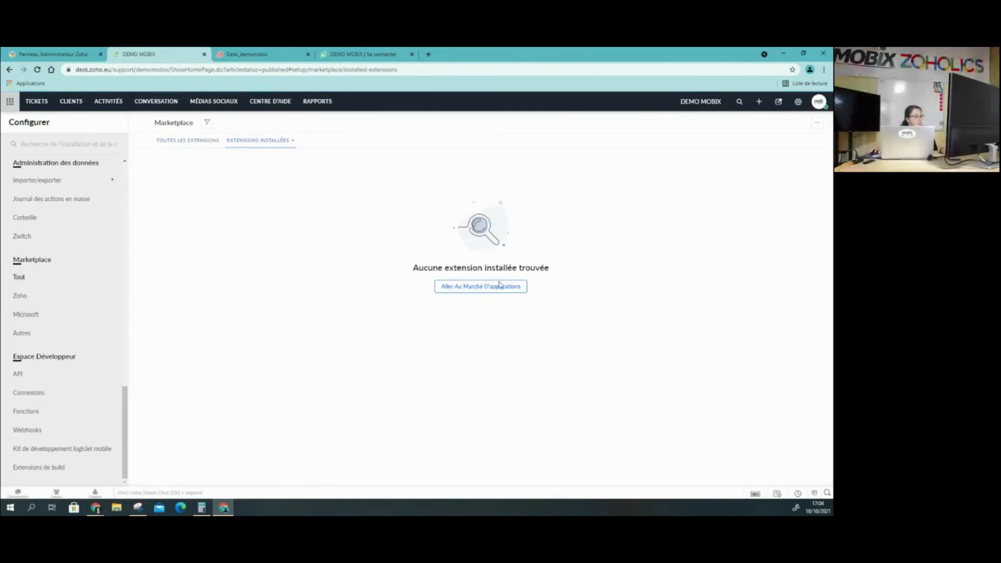
Browse the categories of all available Marketplace extensions, from Sales & Marketing to Analytics & Reports
click(187, 140)
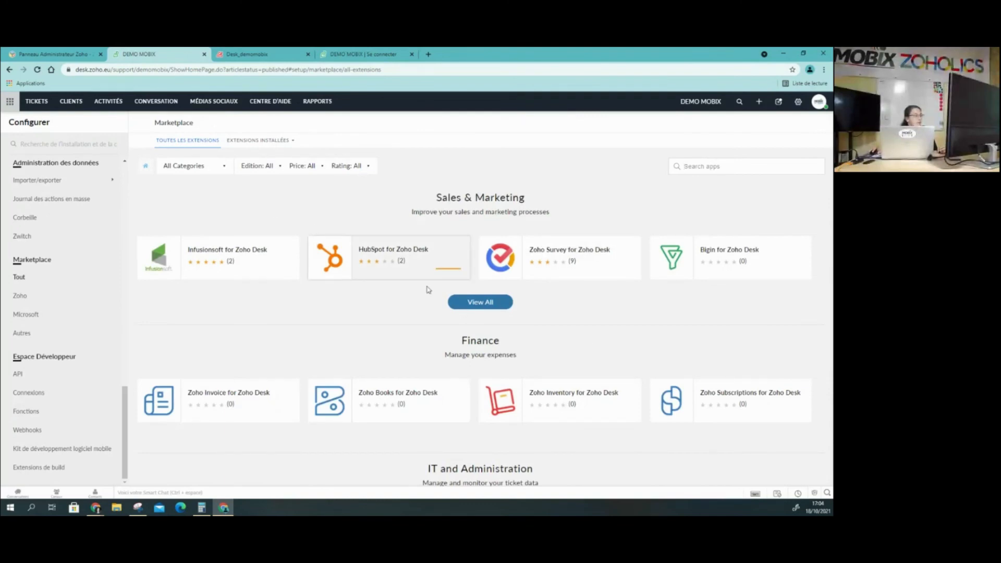
scroll(588, 323, down, 5)
scroll(599, 357, down, 3)
scroll(598, 355, up, 7)
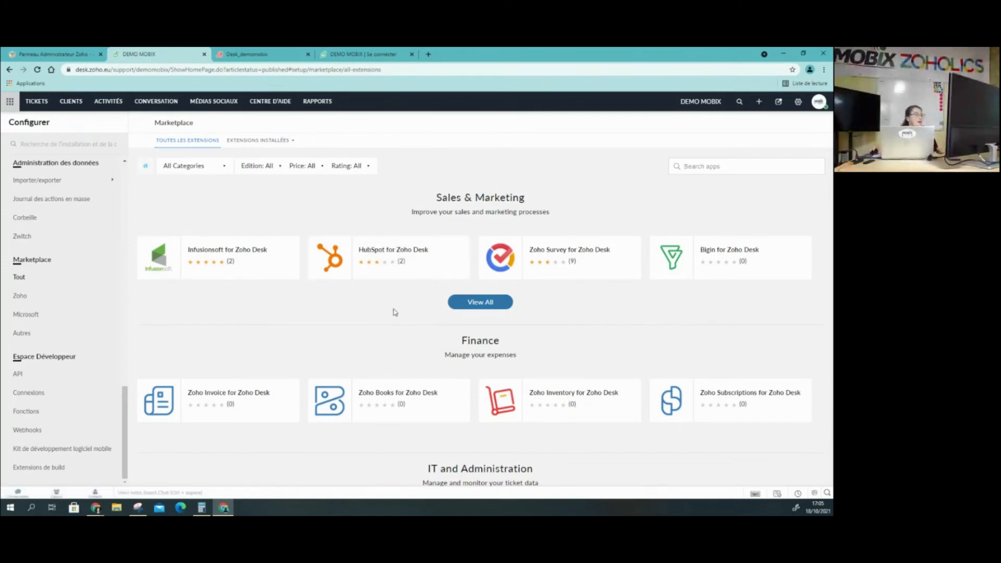
scroll(395, 312, down, 7)
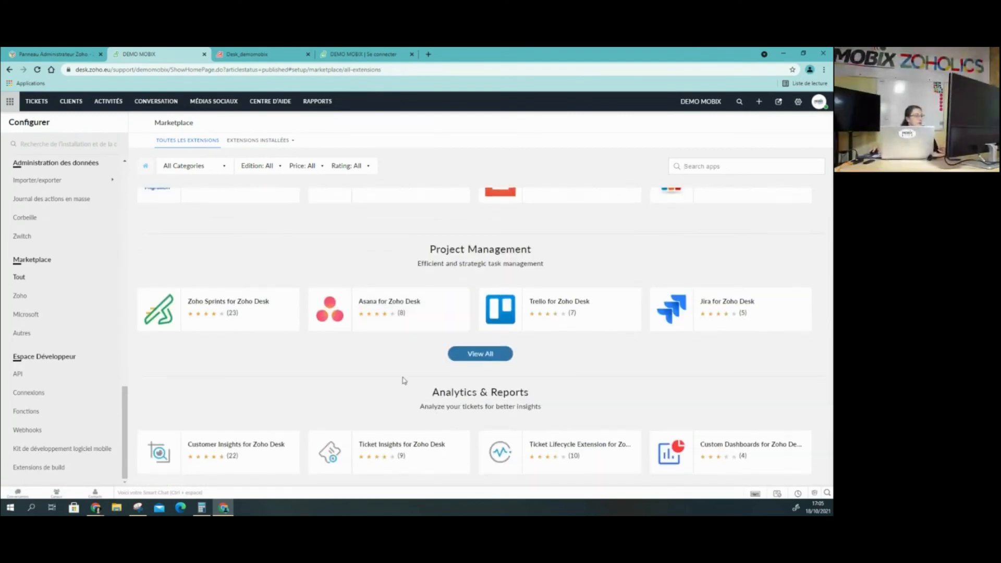
scroll(403, 380, down, 2)
Examine the Microsoft integrations and the Autres integrations of the Marketplace, including the Zapier description
click(27, 315)
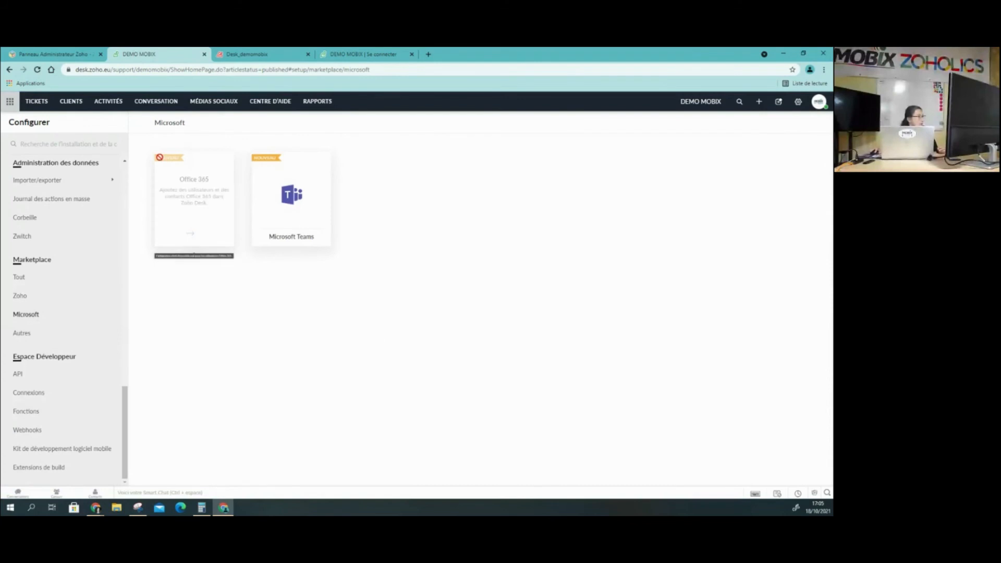
click(22, 333)
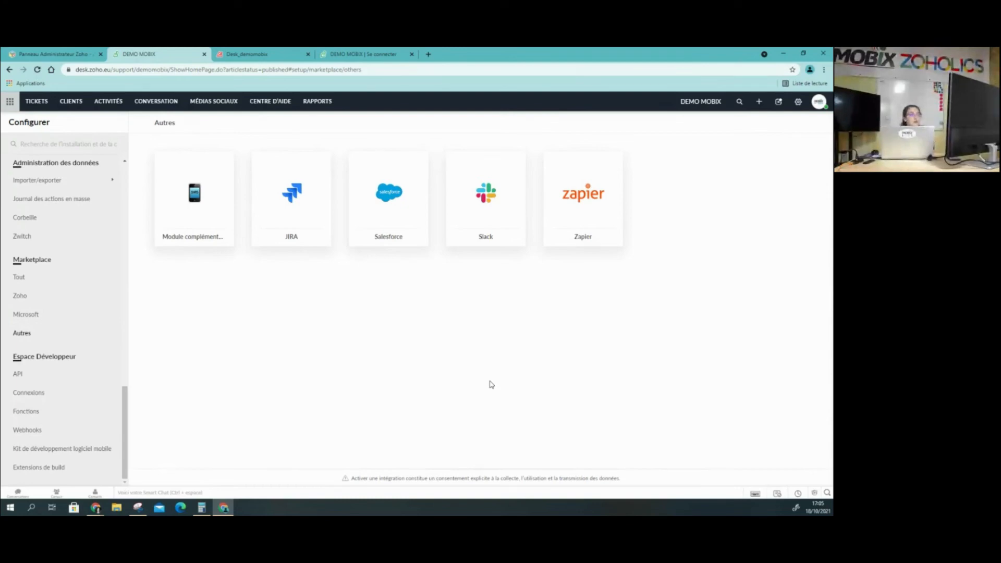
mouse_move(581, 203)
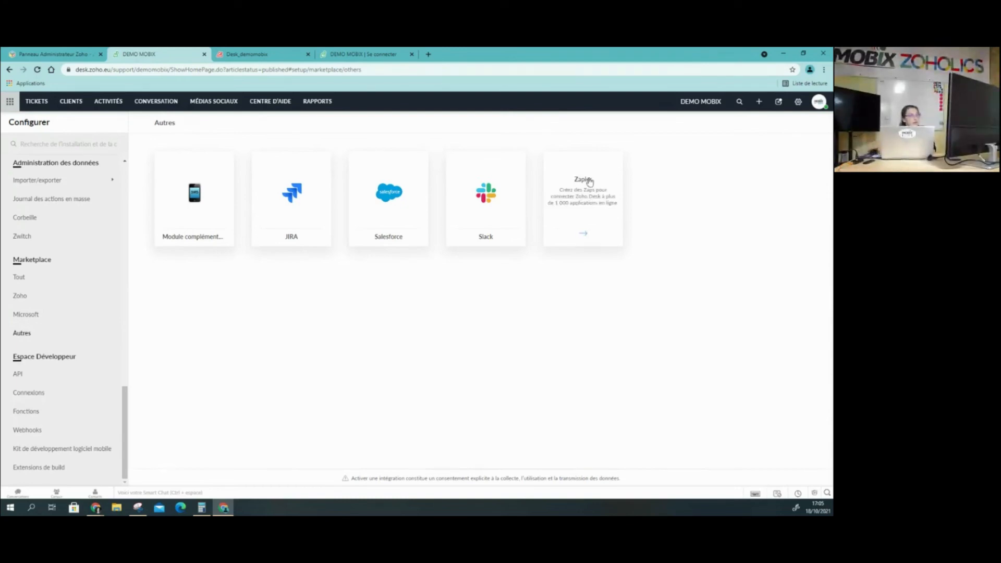
mouse_move(285, 204)
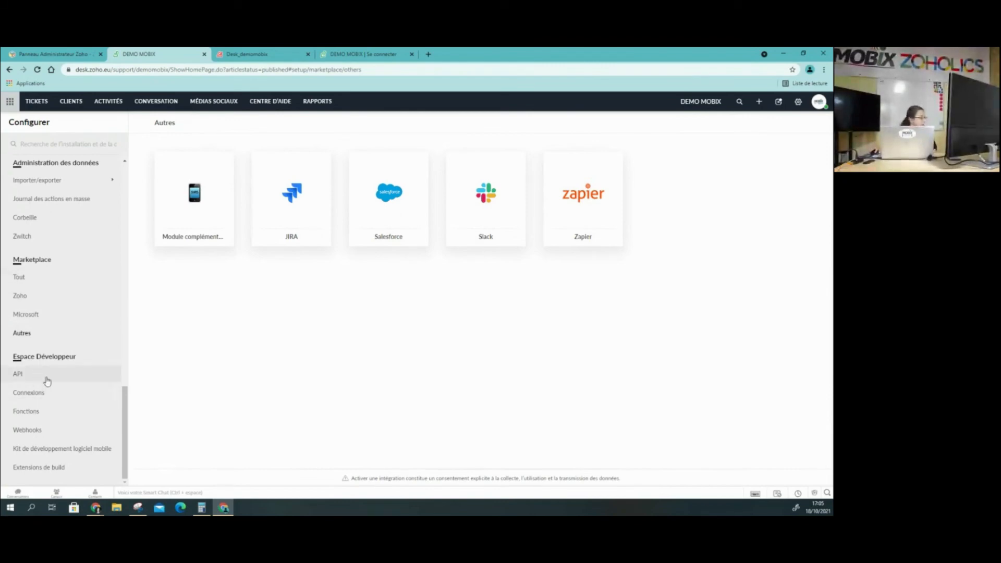
View the API settings of the developer space and return to the start of the setup categories
click(23, 377)
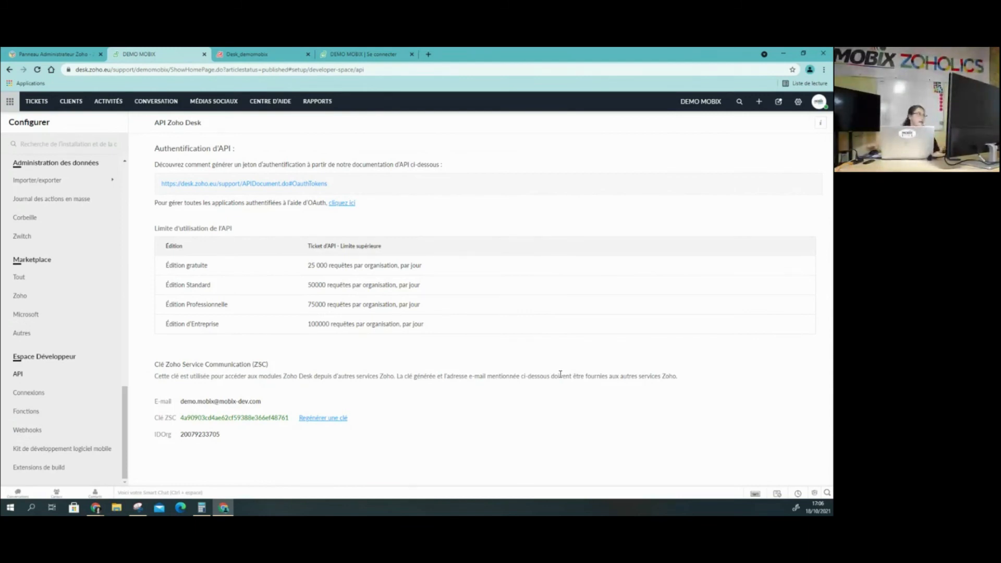
scroll(40, 417, up, 5)
scroll(40, 417, up, 10)
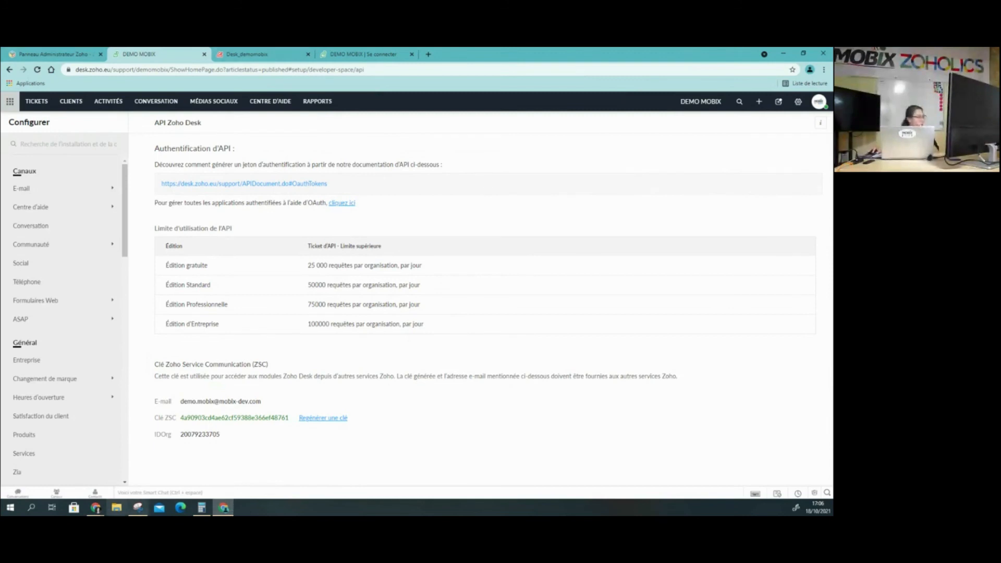
Switch to the webinar presentation in Google Slides and show slide 30, "Questions /Réponses"
mouse_move(97, 508)
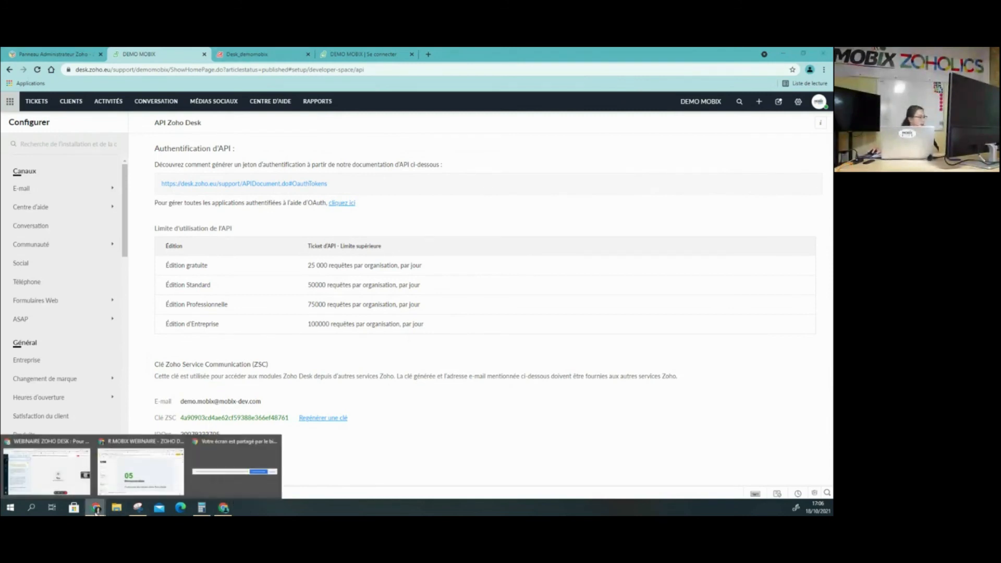
click(141, 473)
scroll(45, 430, down, 3)
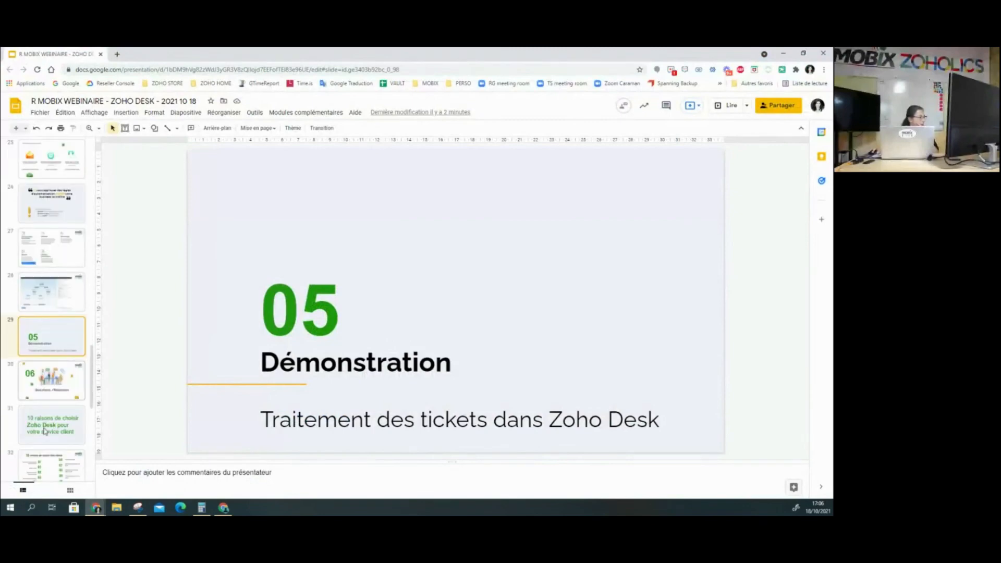
click(58, 365)
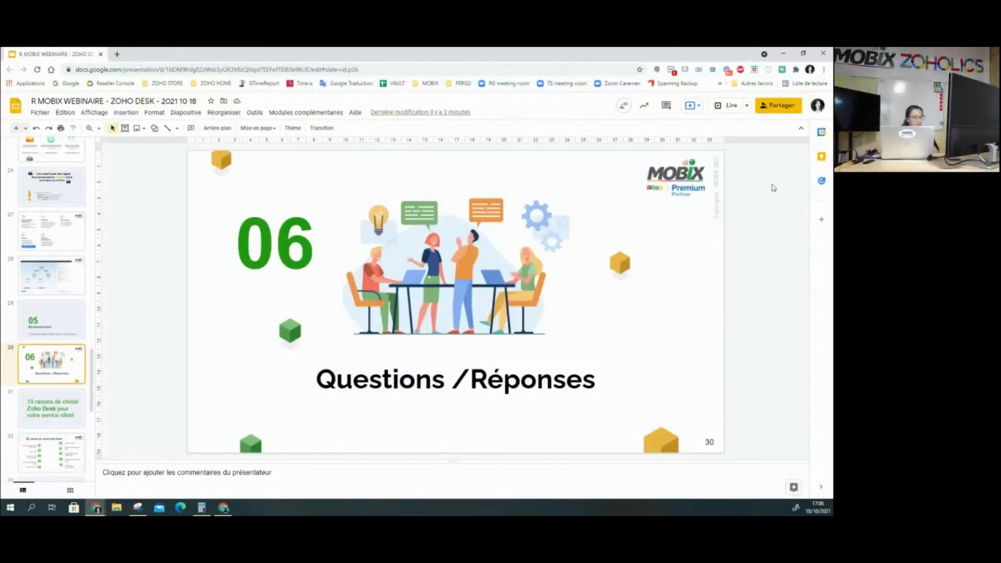